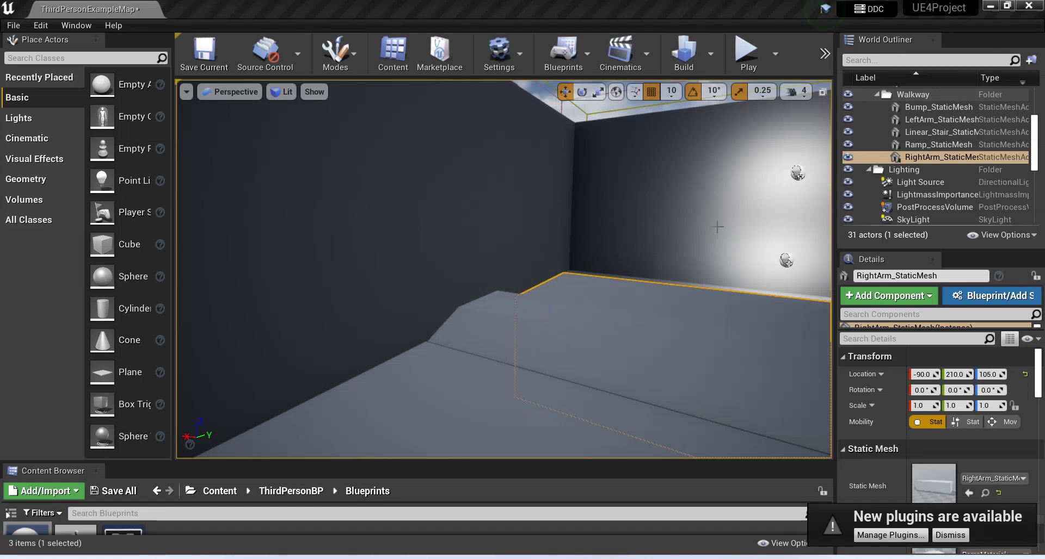
Play-test the level by running and jumping the character past the wall lights to examine their colour changes, and stop the session.
{"action": "left_click", "coordinate": [748, 55]}
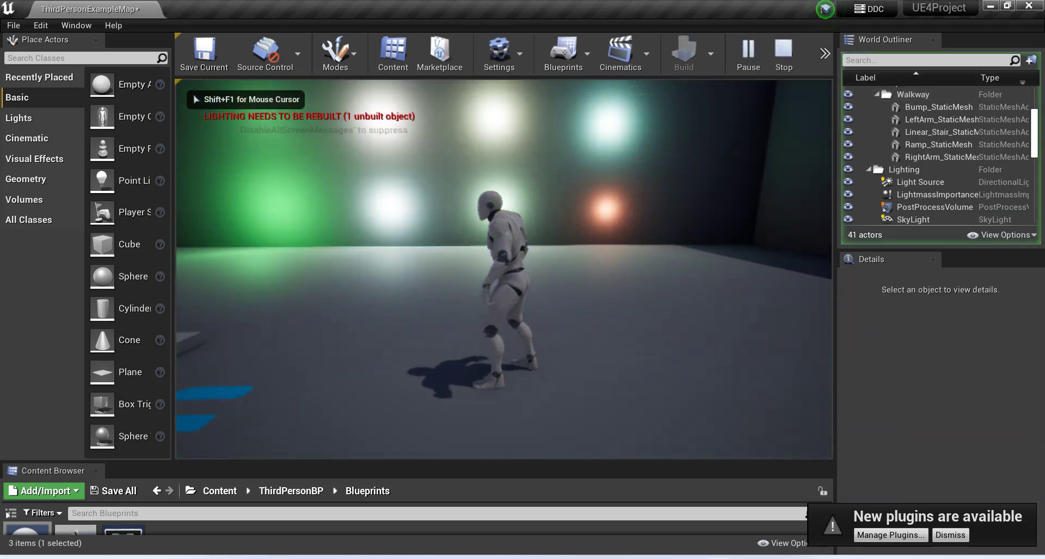
{"action": "key", "text": "a"}
{"action": "key", "text": "s"}
{"action": "key", "text": "w"}
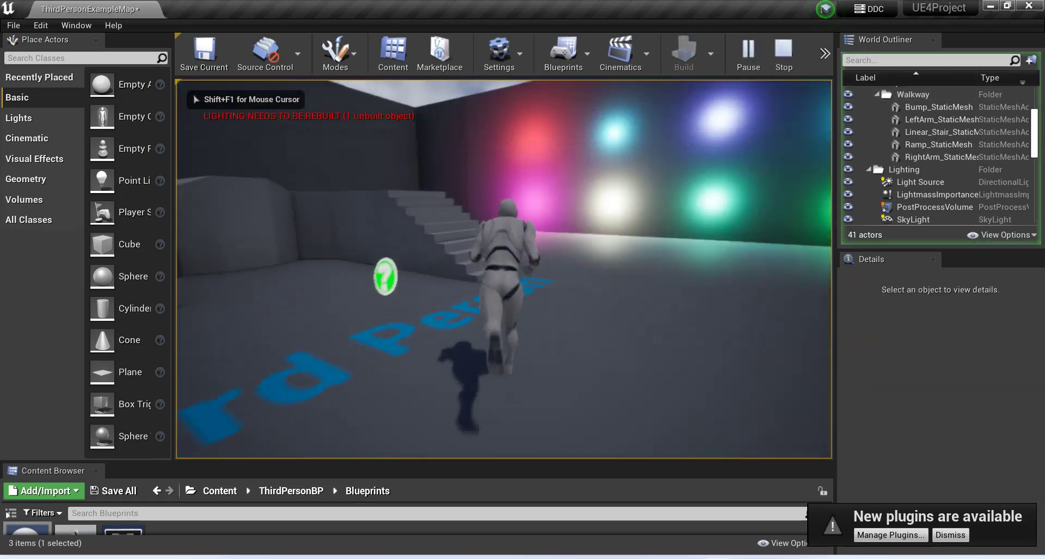
{"action": "key", "text": "a"}
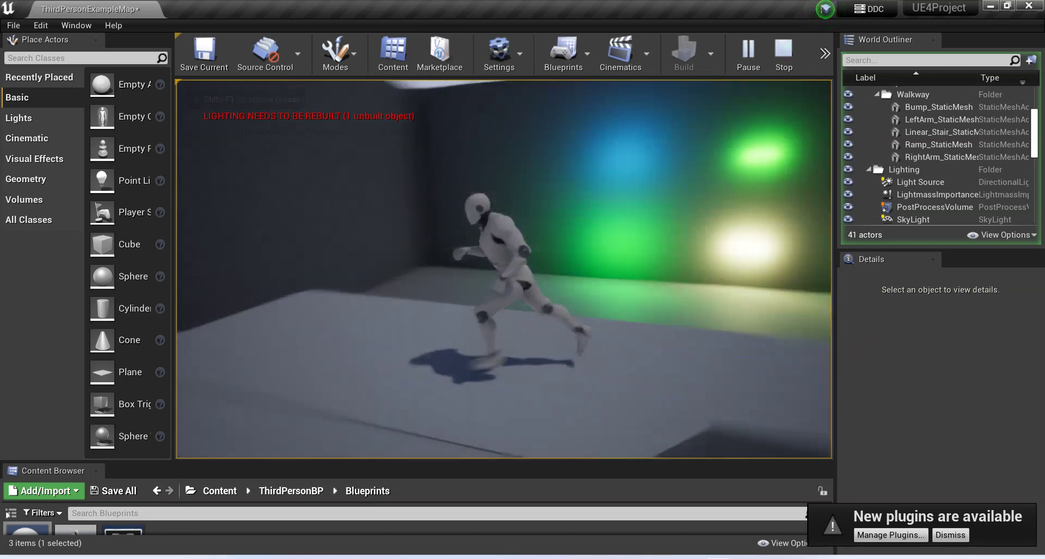
{"action": "key", "text": "s"}
{"action": "key", "text": "d"}
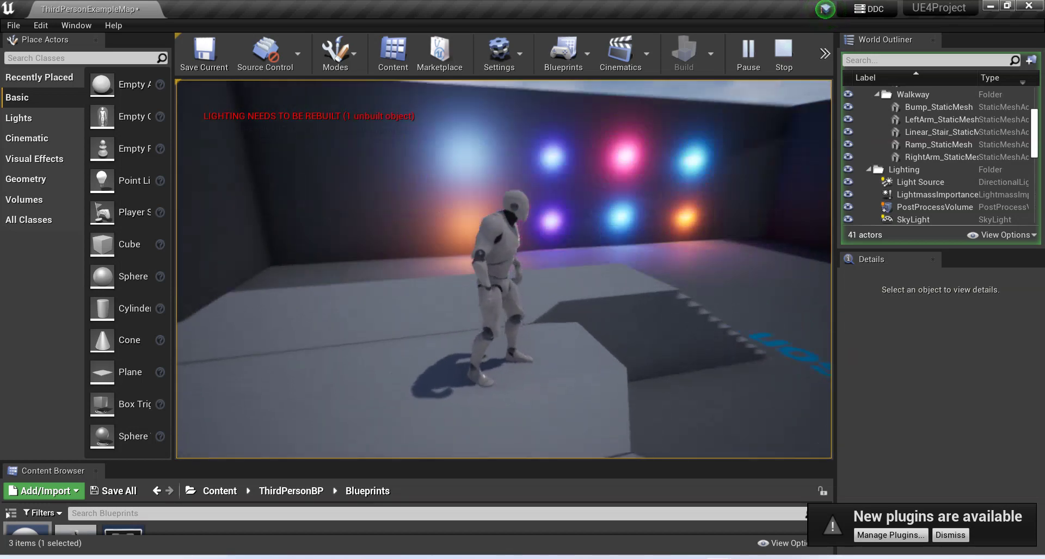
{"action": "key", "text": "w"}
{"action": "key", "text": "d"}
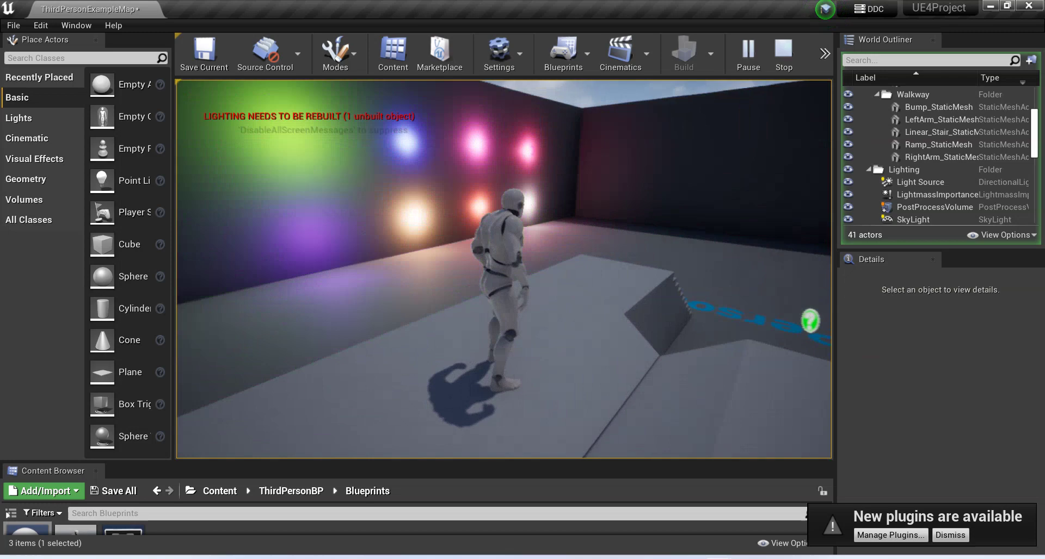
{"action": "key", "text": "w"}
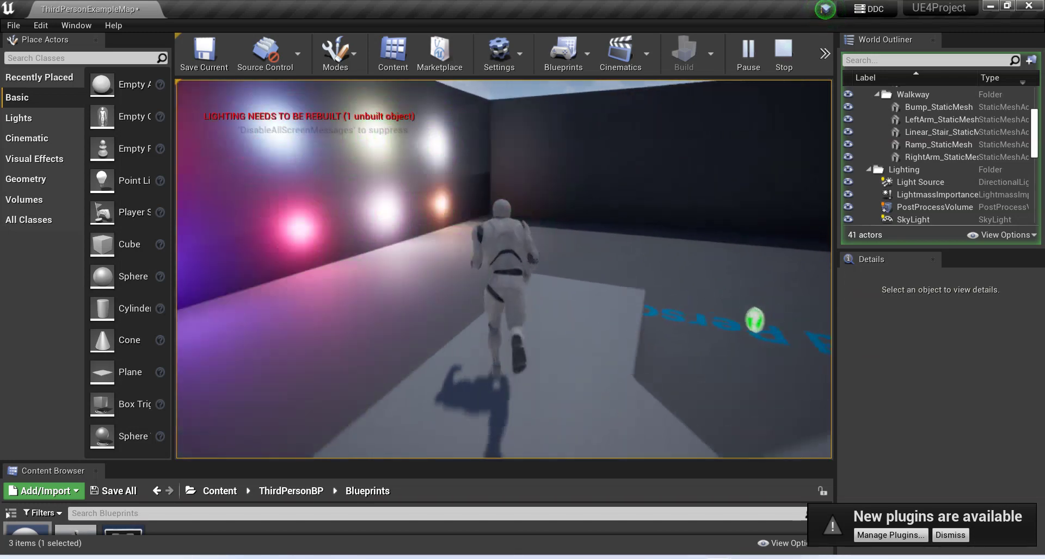
{"action": "key", "text": "w"}
{"action": "key", "text": "space"}
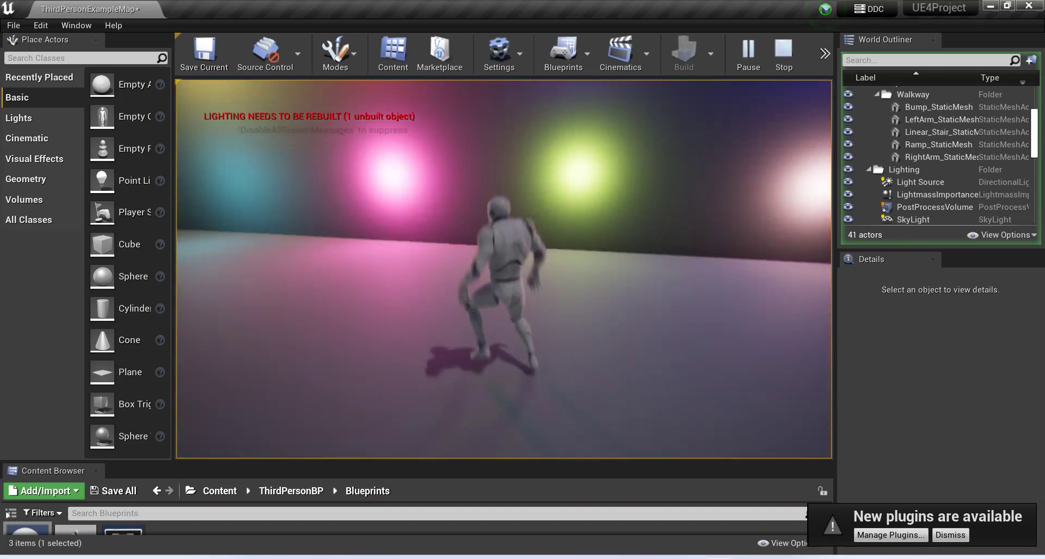
{"action": "key", "text": "d"}
{"action": "key", "text": "s"}
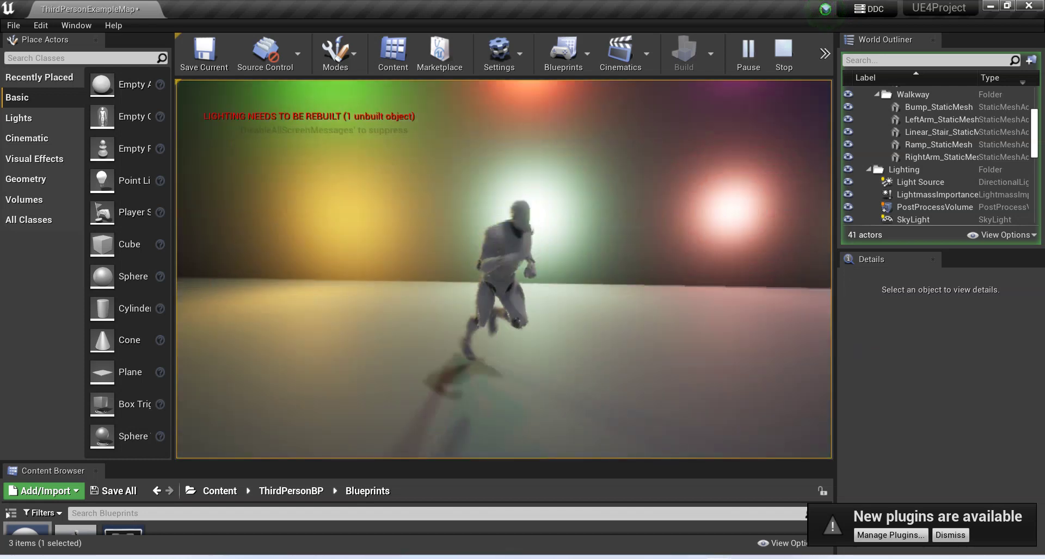
{"action": "key", "text": "a"}
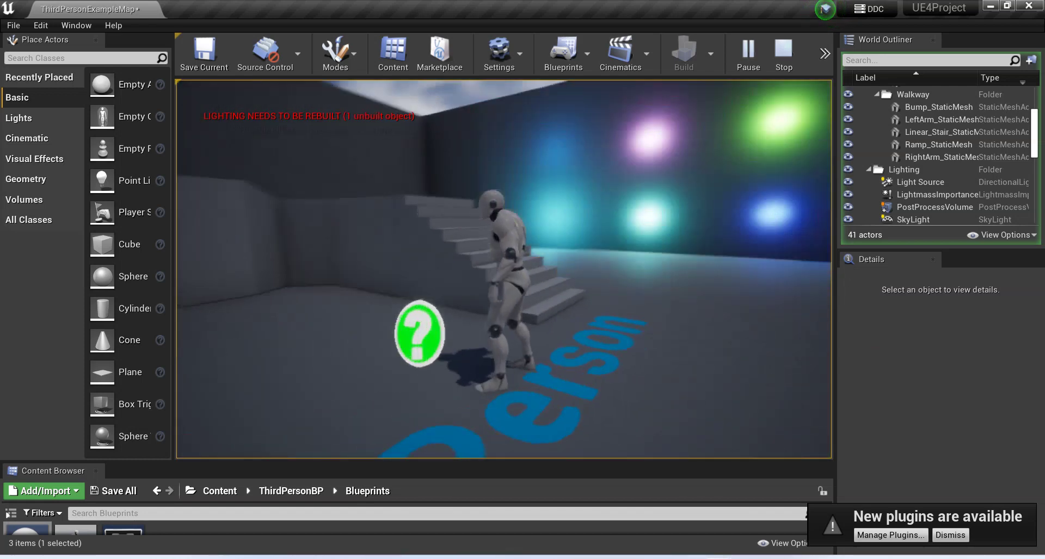
{"action": "key", "text": "Escape"}
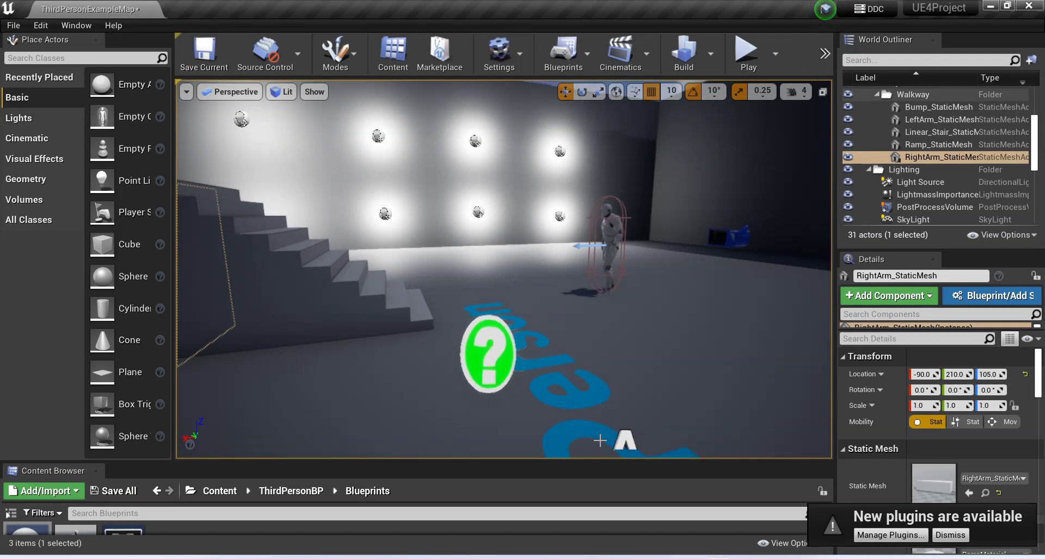
Enlarge the Content Browser area and save the current level.
{"action": "left_click_drag", "start_coordinate": [612, 462], "coordinate": [593, 353]}
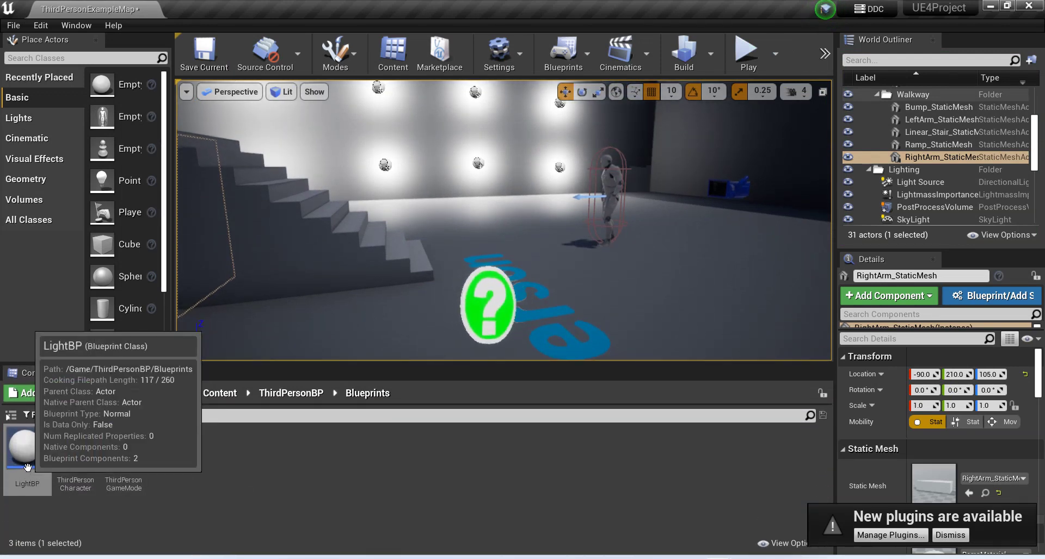
{"action": "key", "text": "ctrl+s"}
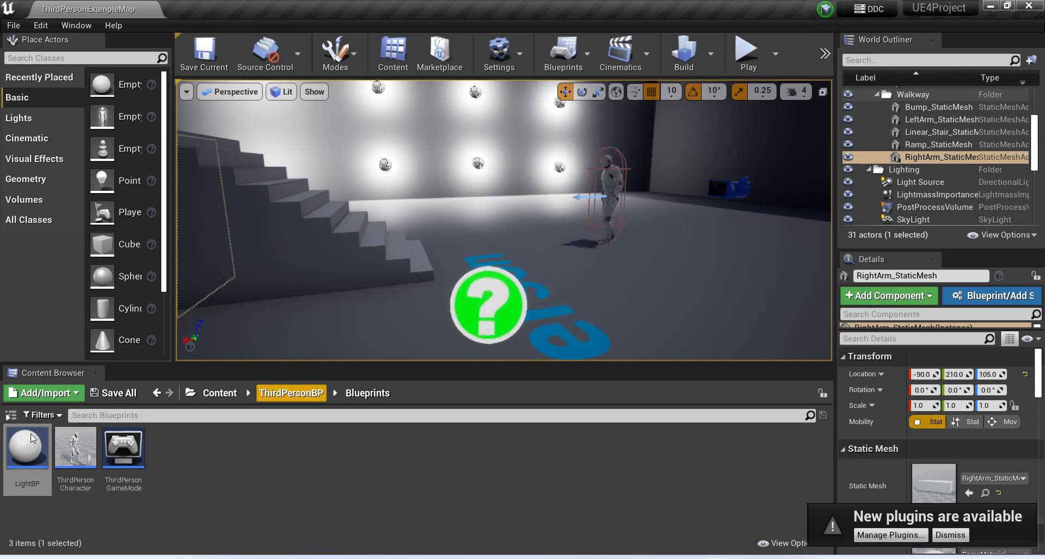
Browse from the Content root folder into ThirdPersonBP and its Blueprints folder.
{"action": "left_click", "coordinate": [283, 393]}
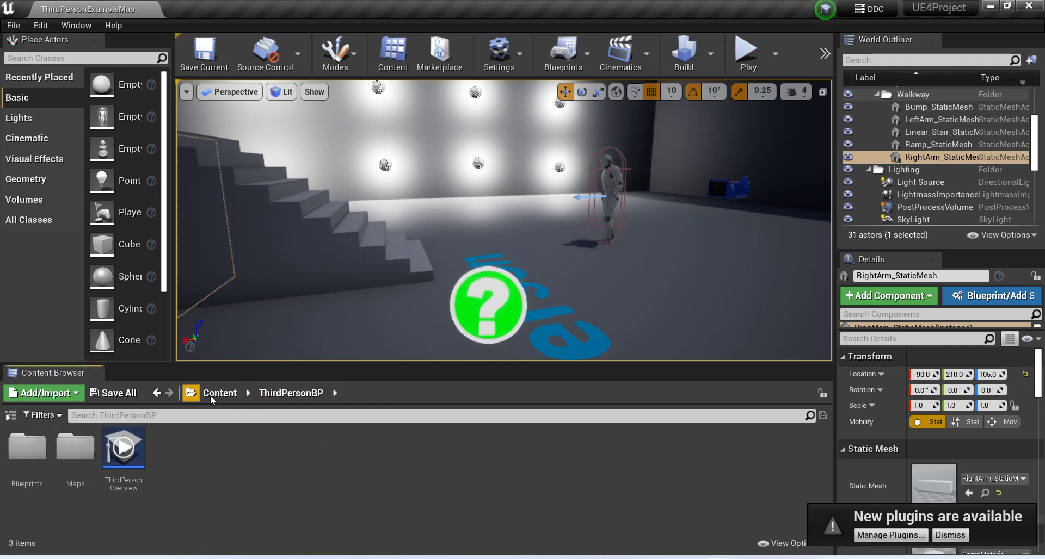
{"action": "left_click", "coordinate": [219, 393]}
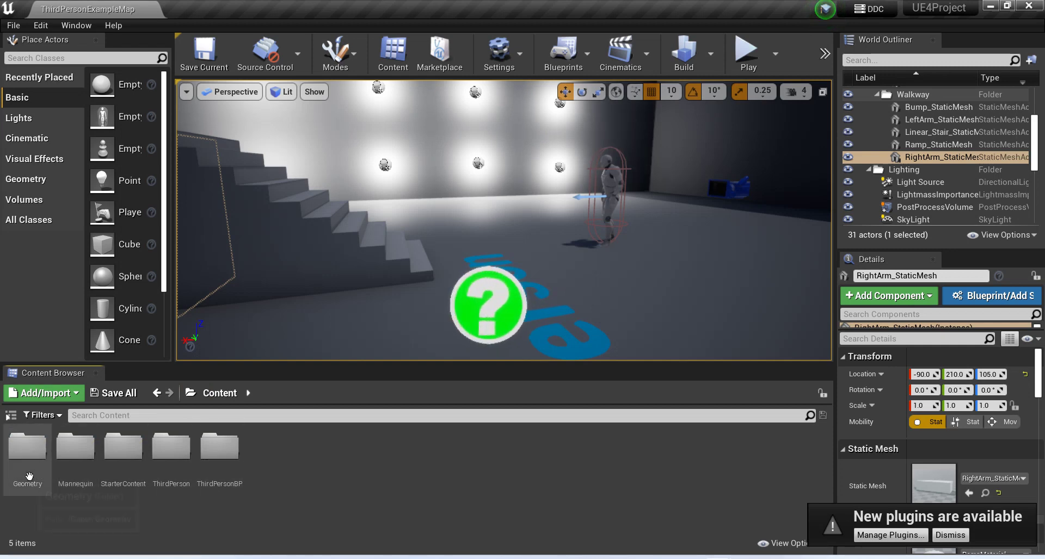
{"action": "left_click", "coordinate": [27, 452]}
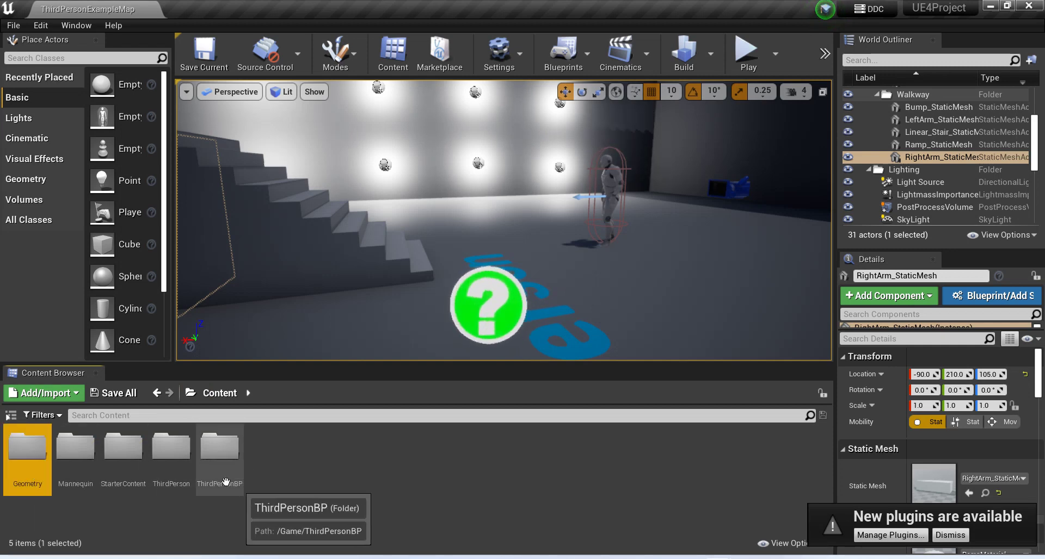
{"action": "double_click", "coordinate": [206, 462]}
{"action": "double_click", "coordinate": [28, 476]}
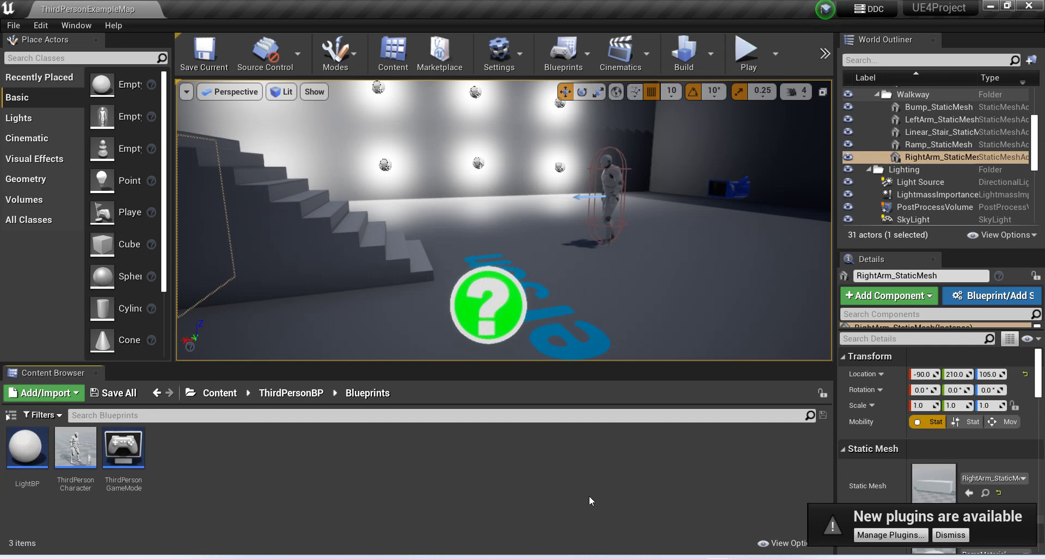
{"action": "right_click", "coordinate": [220, 492]}
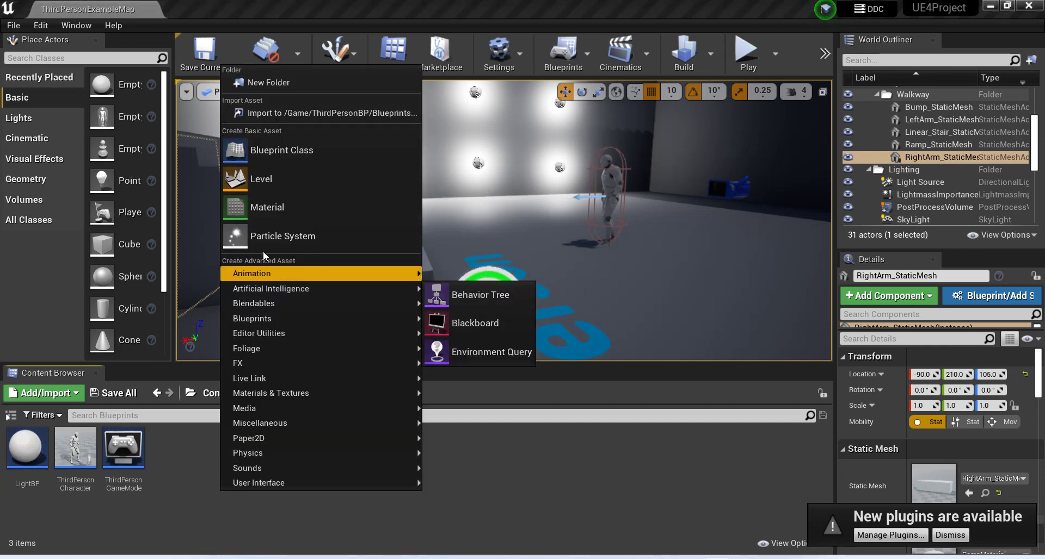
{"action": "left_click", "coordinate": [273, 152]}
{"action": "left_click", "coordinate": [667, 378]}
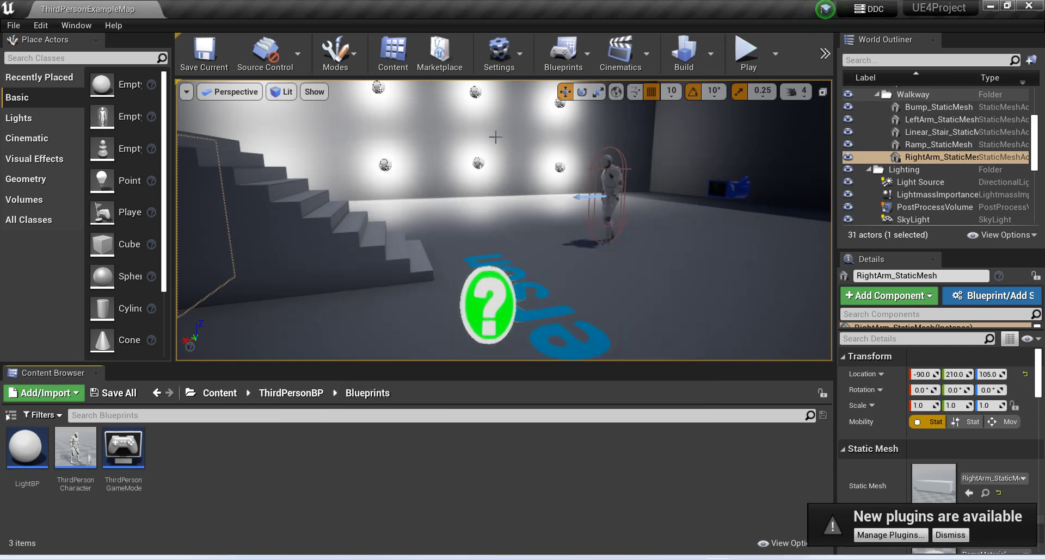
Delete the two leftmost lights in the upper row on the far wall.
{"action": "left_click", "coordinate": [483, 157]}
{"action": "right_click_drag", "start_coordinate": [494, 233], "coordinate": [462, 289]}
{"action": "key", "text": "s"}
{"action": "right_click_drag", "start_coordinate": [583, 266], "coordinate": [579, 351]}
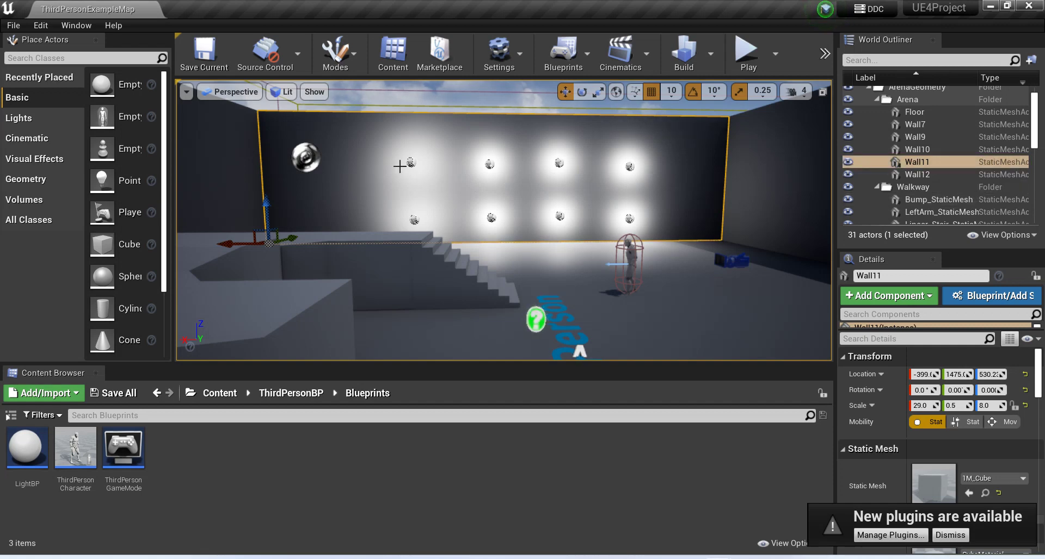
{"action": "left_click", "coordinate": [410, 163]}
{"action": "key", "text": "Delete"}
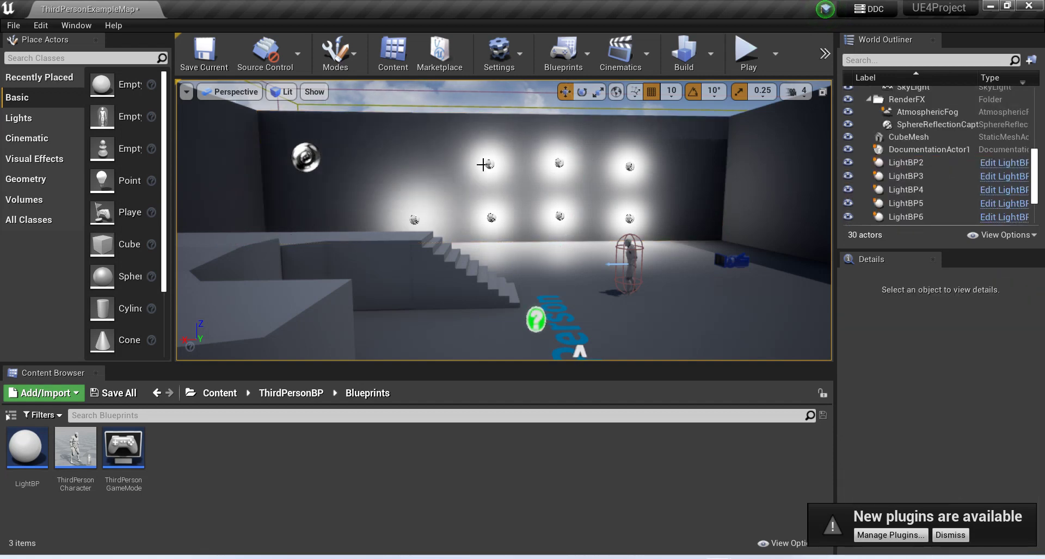
{"action": "left_click", "coordinate": [487, 163]}
{"action": "key", "text": "Delete"}
{"action": "left_click", "coordinate": [623, 173]}
{"action": "key", "text": "Delete"}
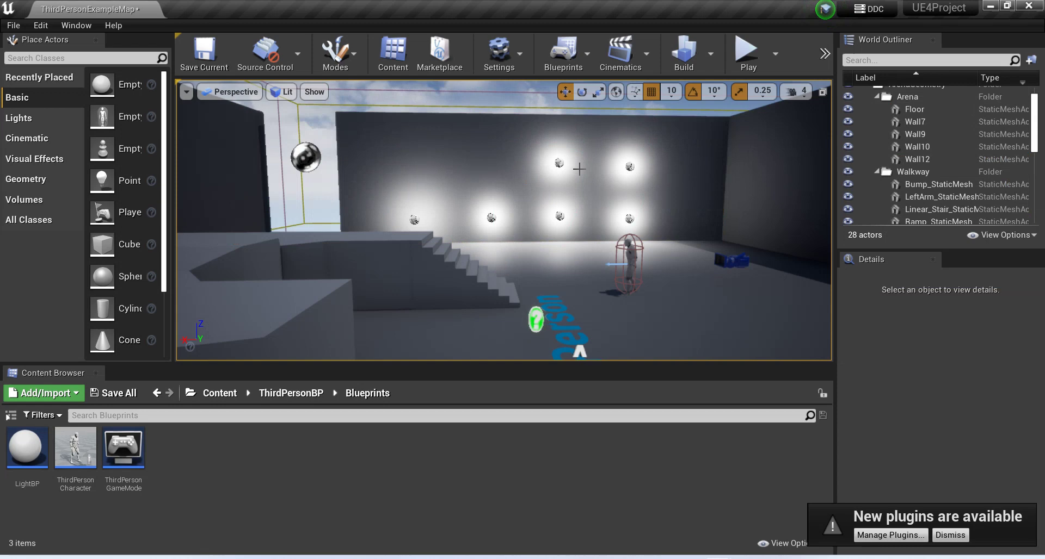
{"action": "key", "text": "ctrl+z"}
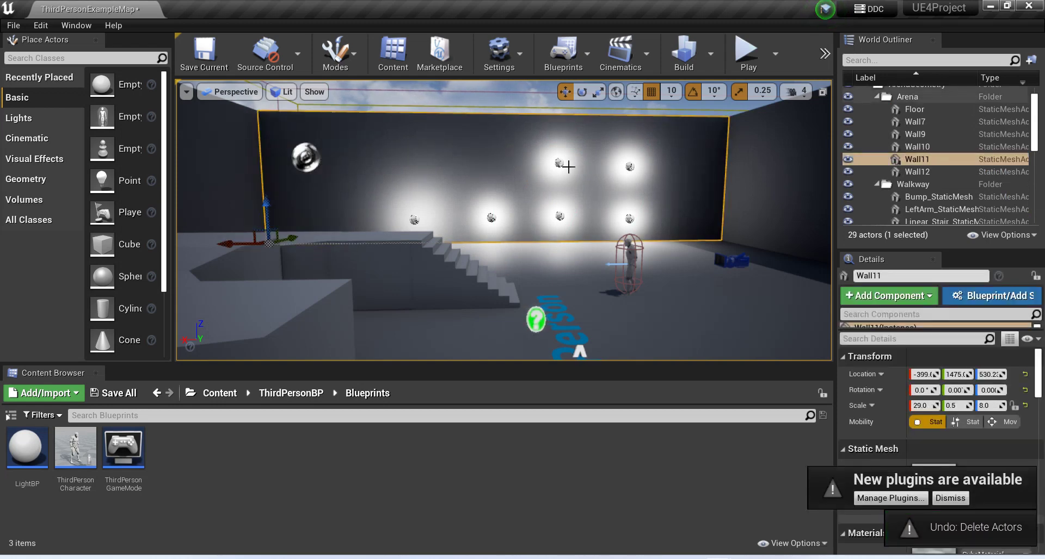
Delete the remaining two lights in the upper row on the far wall.
{"action": "left_click", "coordinate": [560, 163]}
{"action": "key", "text": "Delete"}
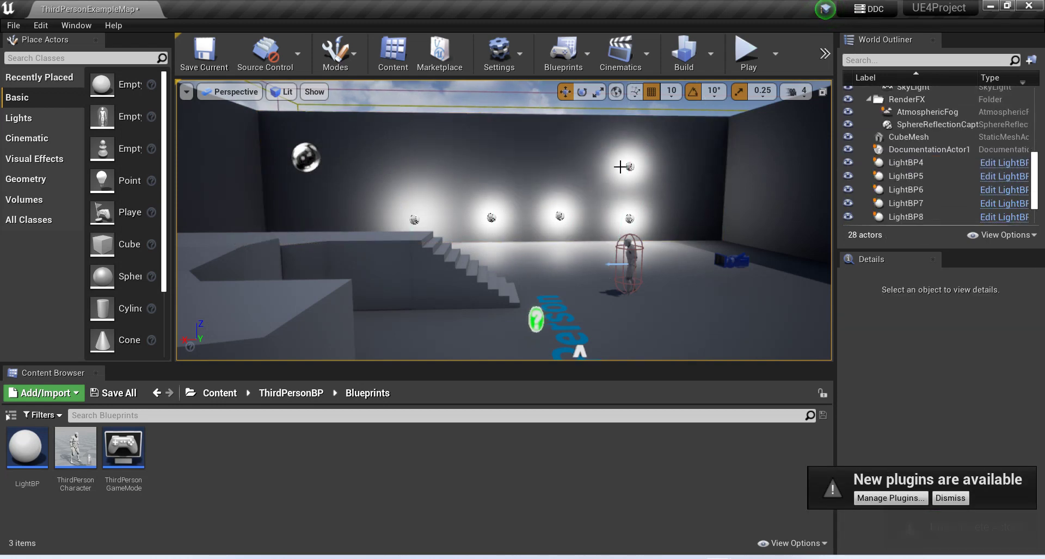
{"action": "left_click", "coordinate": [629, 167]}
{"action": "key", "text": "Delete"}
Delete all four lights in the lower row on the far wall.
{"action": "left_click", "coordinate": [630, 219]}
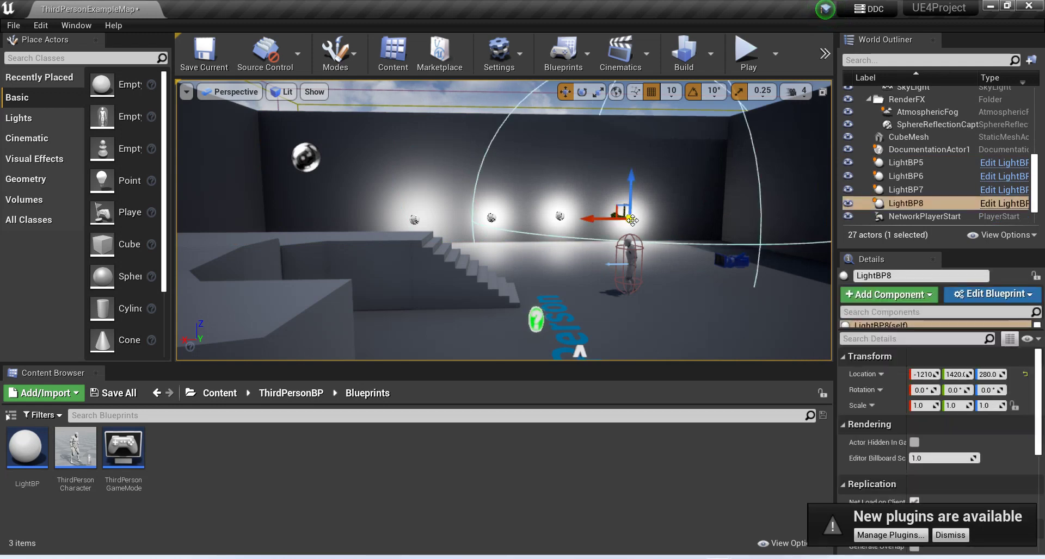
{"action": "key", "text": "Delete"}
{"action": "left_click", "coordinate": [559, 216]}
{"action": "key", "text": "Delete"}
{"action": "left_click", "coordinate": [492, 219]}
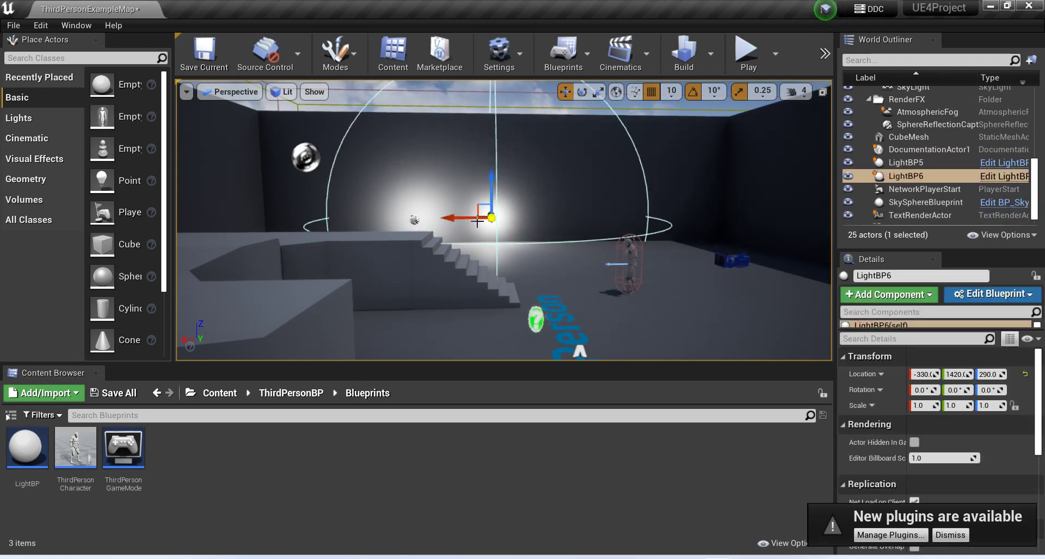
{"action": "key", "text": "Delete"}
{"action": "left_click", "coordinate": [413, 219]}
{"action": "key", "text": "Delete"}
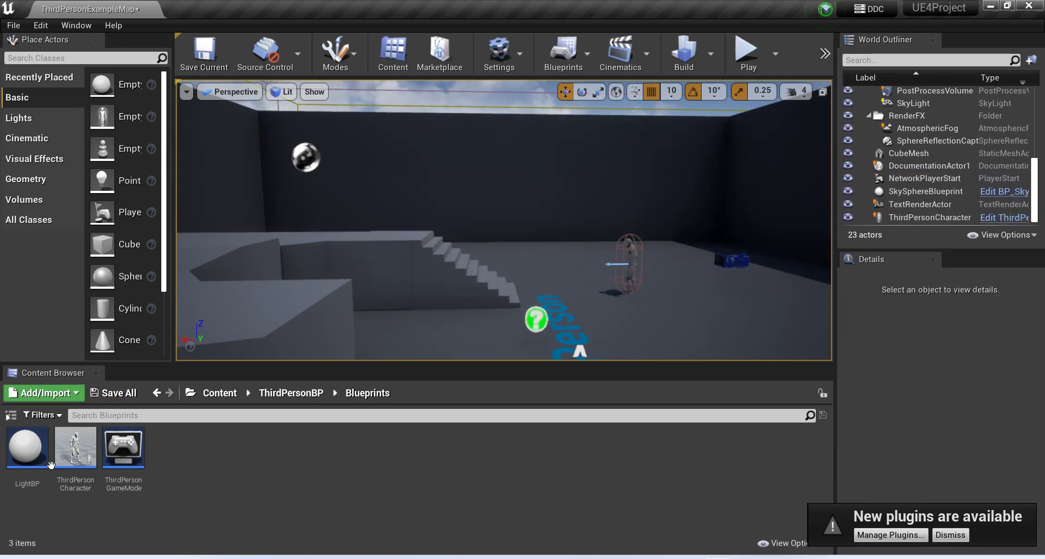
Force-delete the LightBP blueprint asset from the Blueprints folder.
{"action": "left_click", "coordinate": [32, 455]}
{"action": "key", "text": "Delete"}
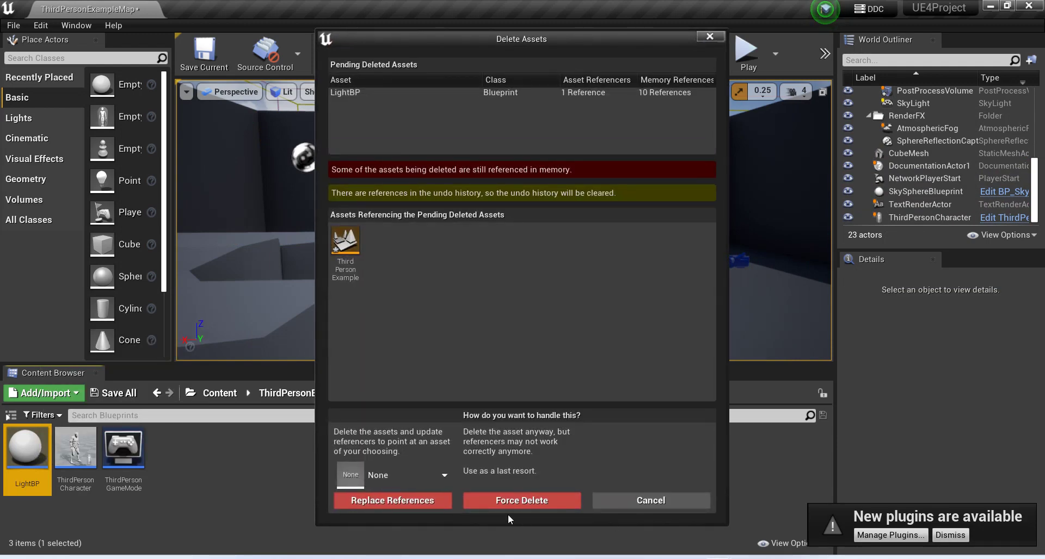
{"action": "left_click", "coordinate": [504, 501]}
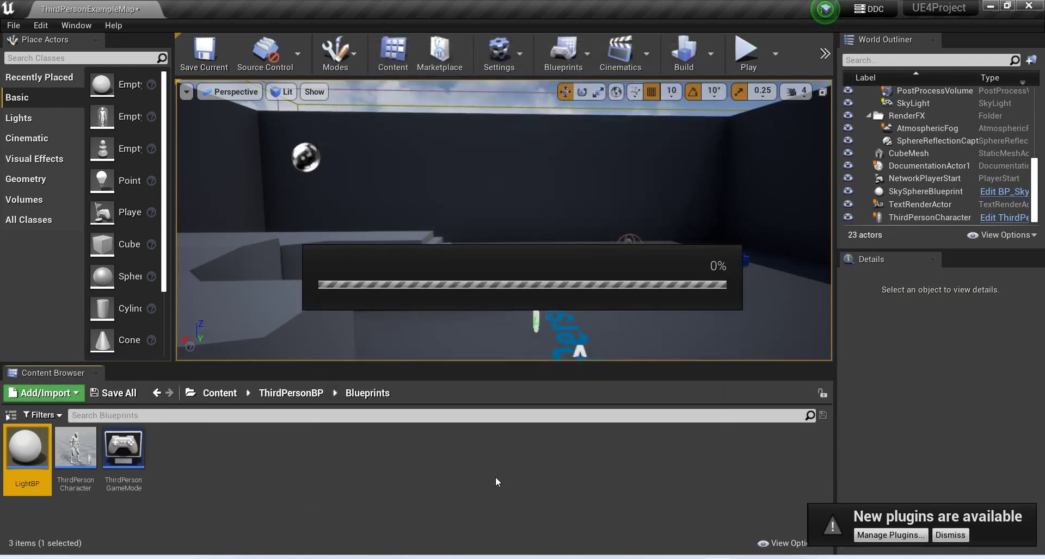
Create a Blueprint Class with Actor as its parent in the Blueprints folder and name it RGBLightBP.
{"action": "right_click", "coordinate": [299, 504]}
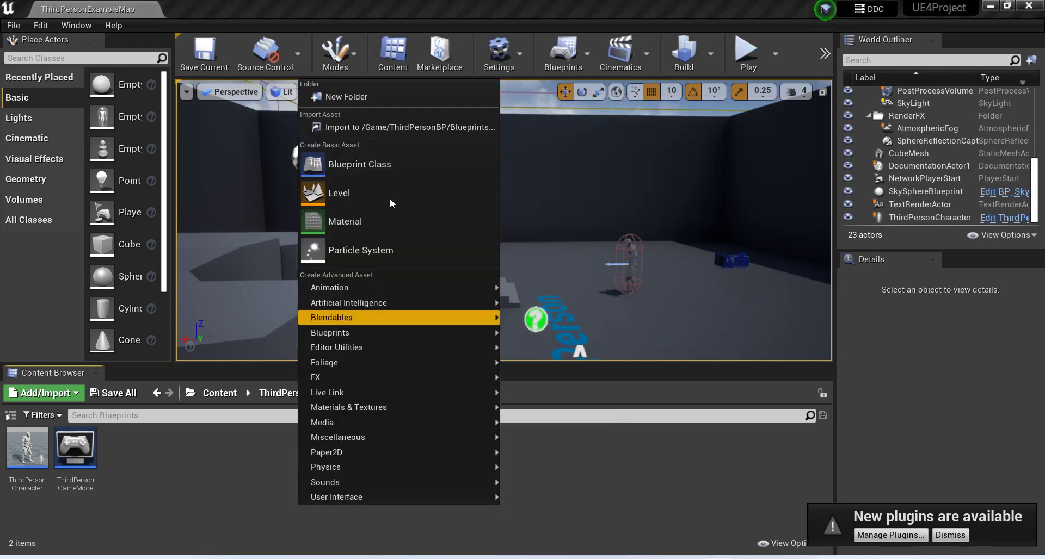
{"action": "left_click", "coordinate": [358, 171]}
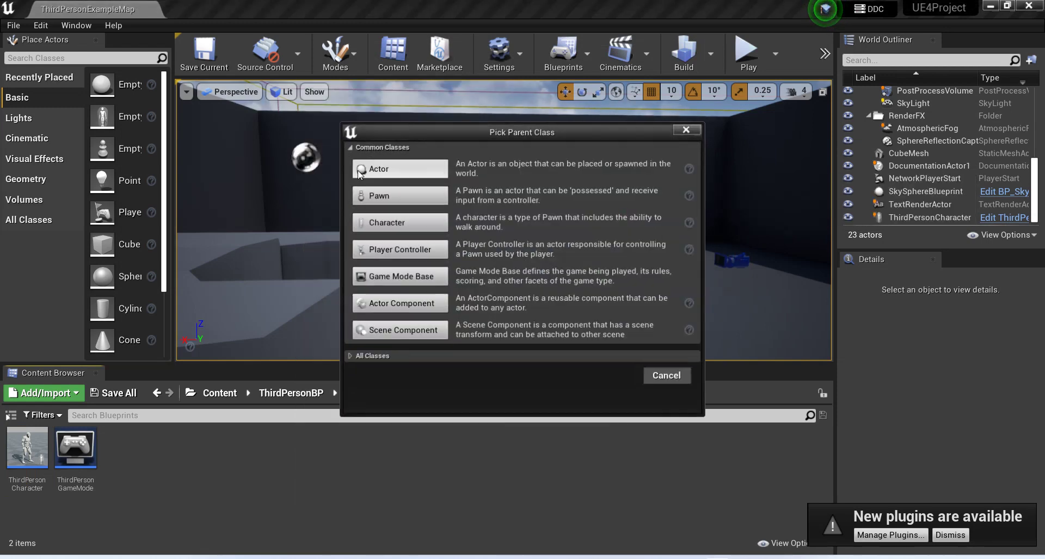
{"action": "left_click", "coordinate": [387, 168]}
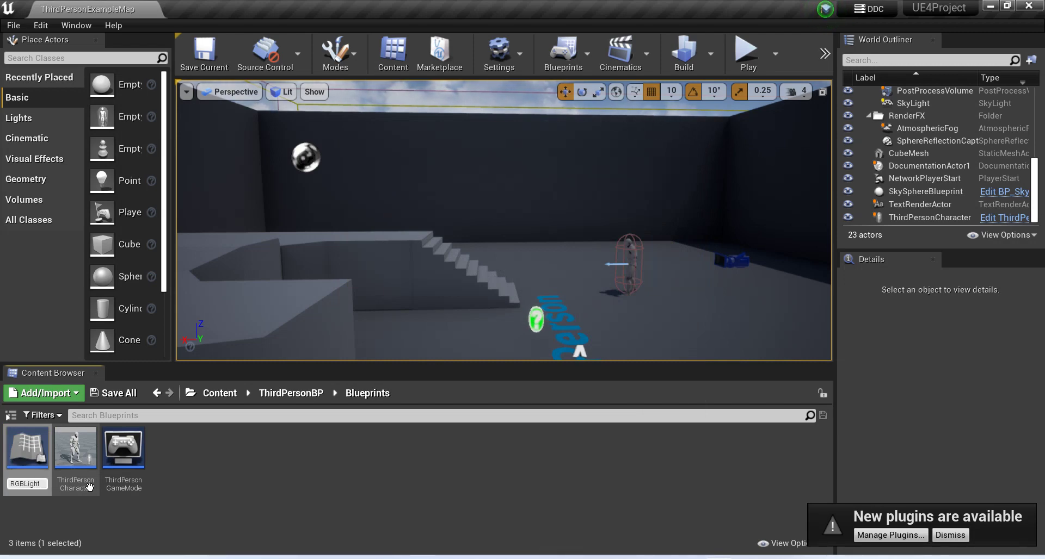
{"action": "key", "text": "Return"}
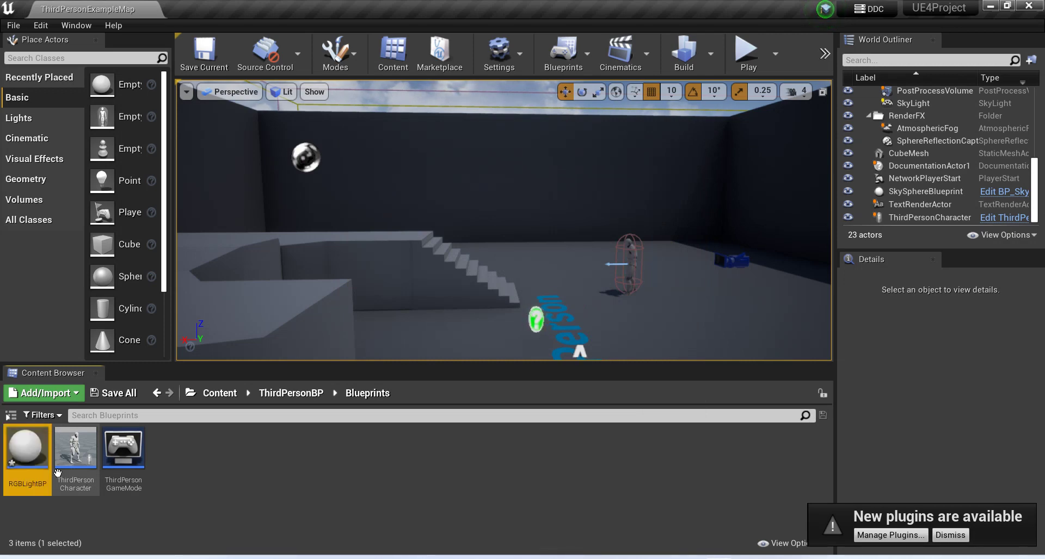
Open the RGBLightBP blueprint for editing in a maximized window.
{"action": "double_click", "coordinate": [34, 476]}
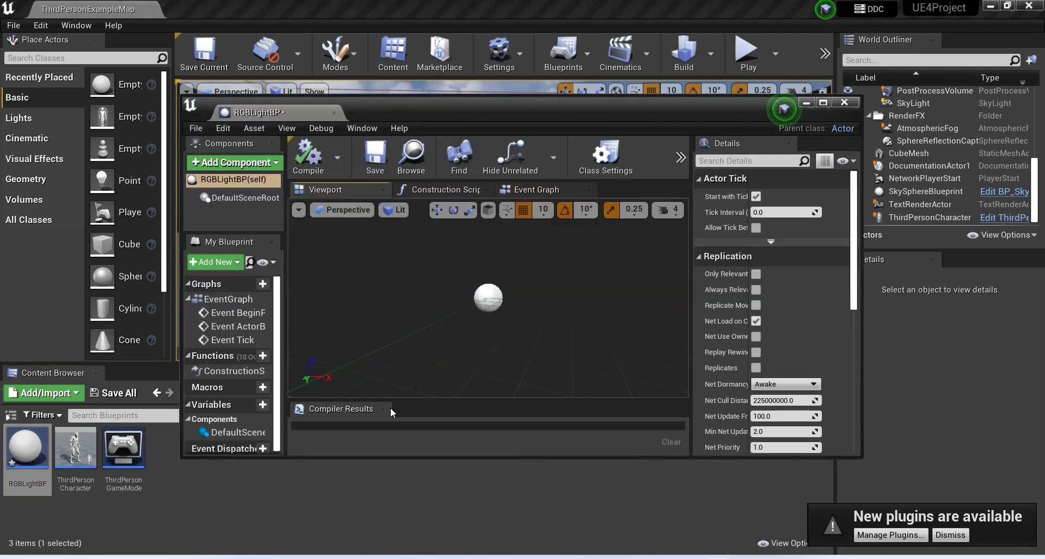
{"action": "left_click", "coordinate": [824, 103]}
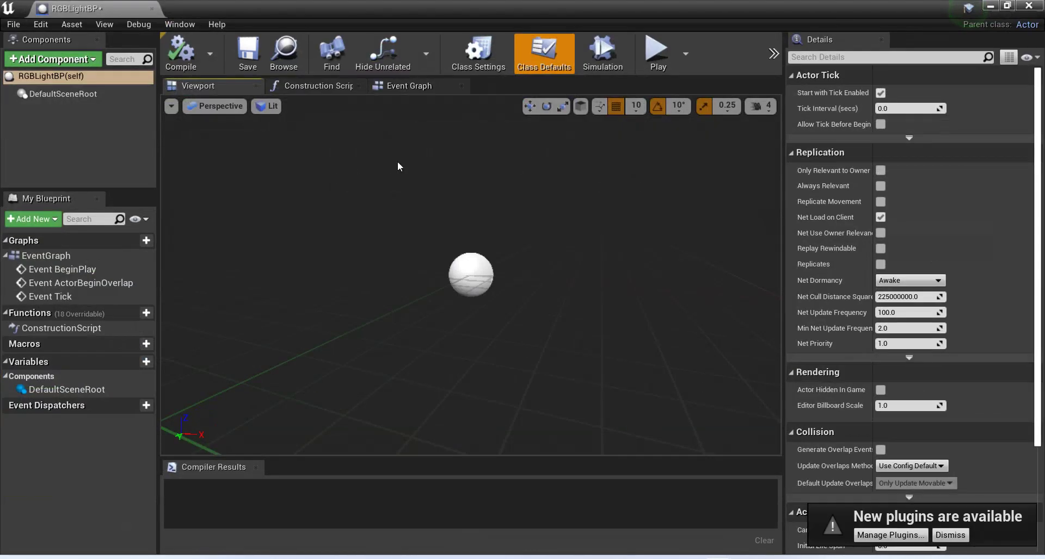
{"action": "left_click", "coordinate": [69, 59]}
{"action": "left_click", "coordinate": [69, 59]}
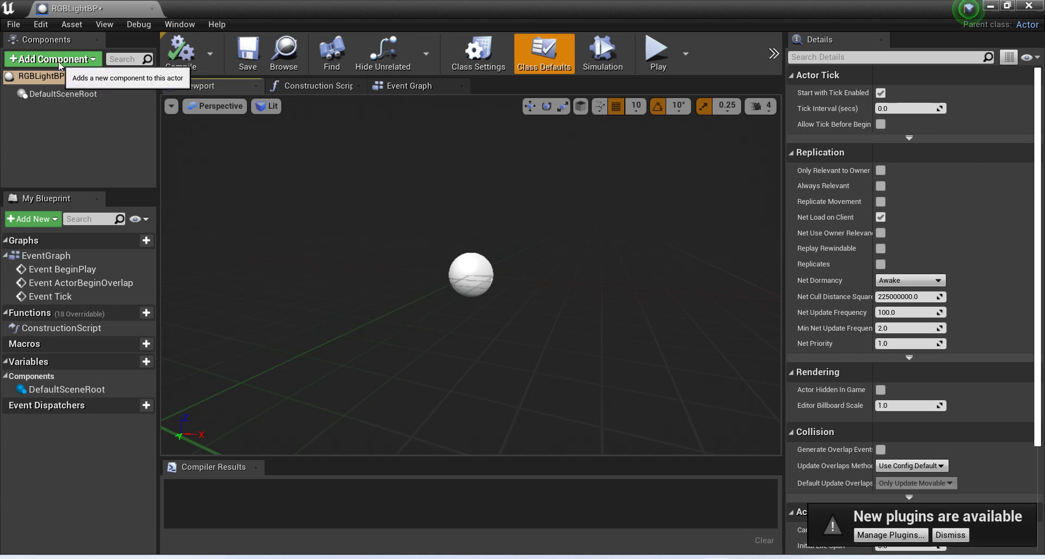
Add a Point Light component to the RGBLightBP blueprint and compile it.
{"action": "left_click", "coordinate": [60, 61]}
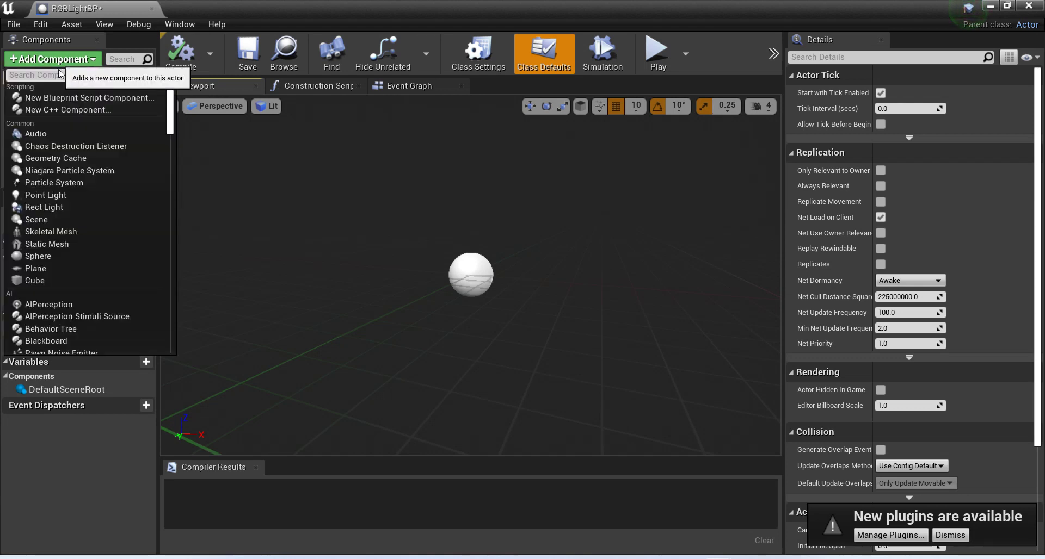
{"action": "left_click", "coordinate": [40, 197]}
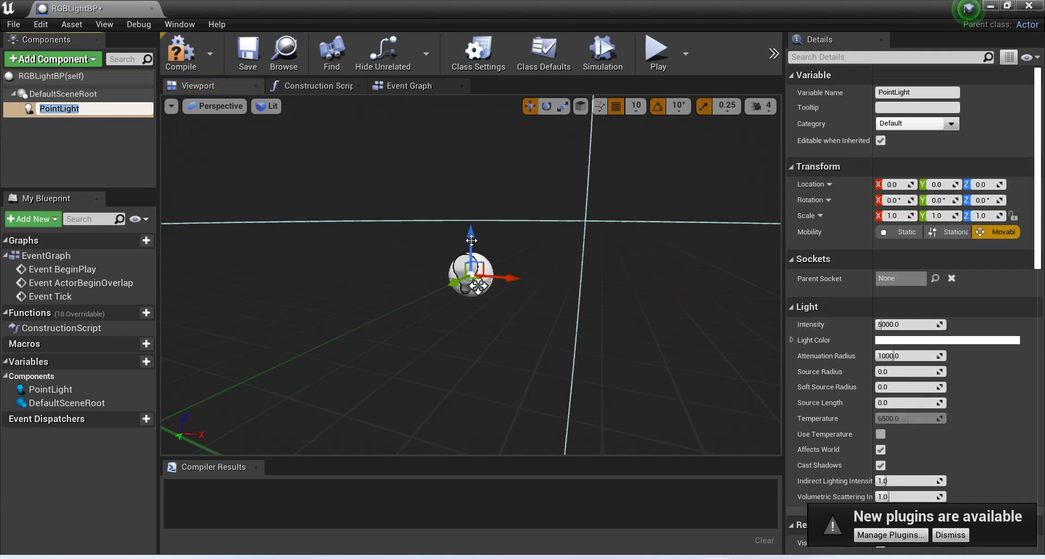
{"action": "left_click", "coordinate": [180, 52]}
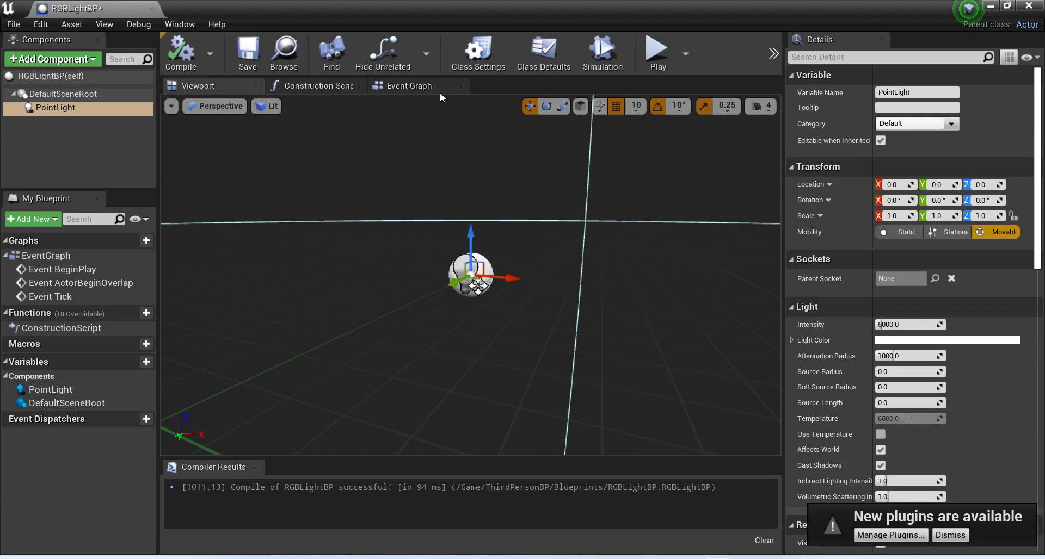
Place a reference to the PointLight component in the Event Graph, just above the Event Tick node.
{"action": "left_click", "coordinate": [398, 87]}
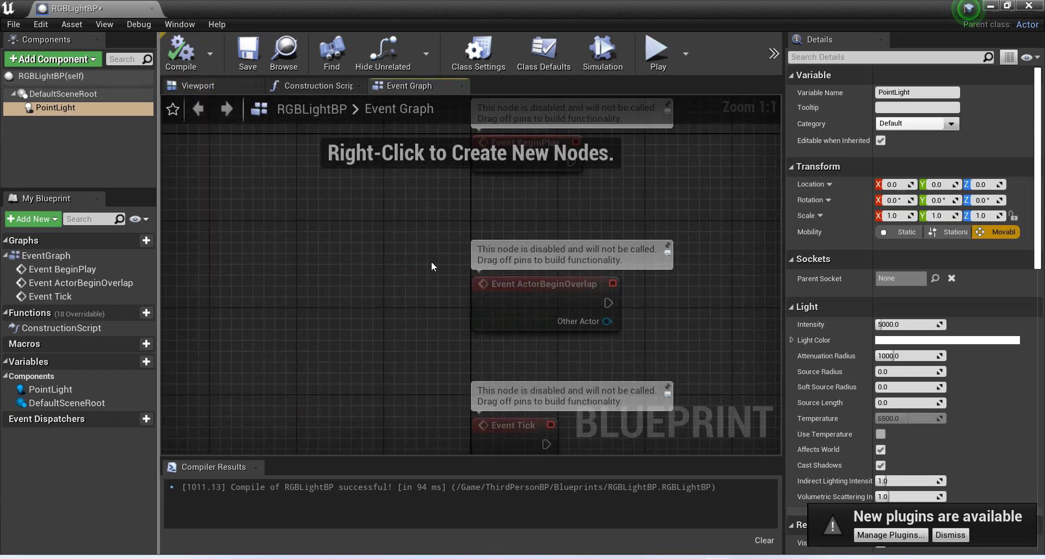
{"action": "right_click_drag", "start_coordinate": [566, 329], "coordinate": [395, 169]}
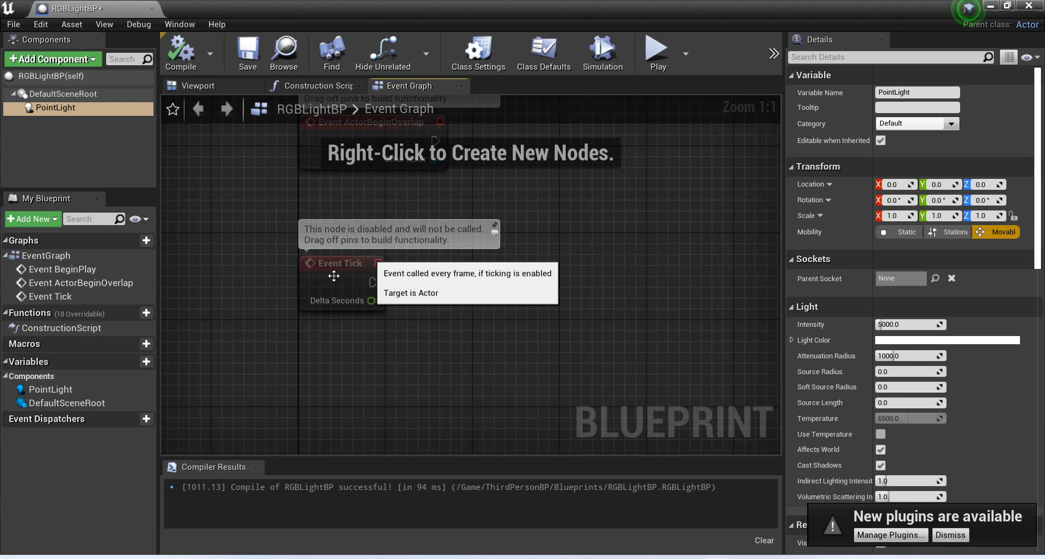
{"action": "right_click_drag", "start_coordinate": [442, 377], "coordinate": [445, 306]}
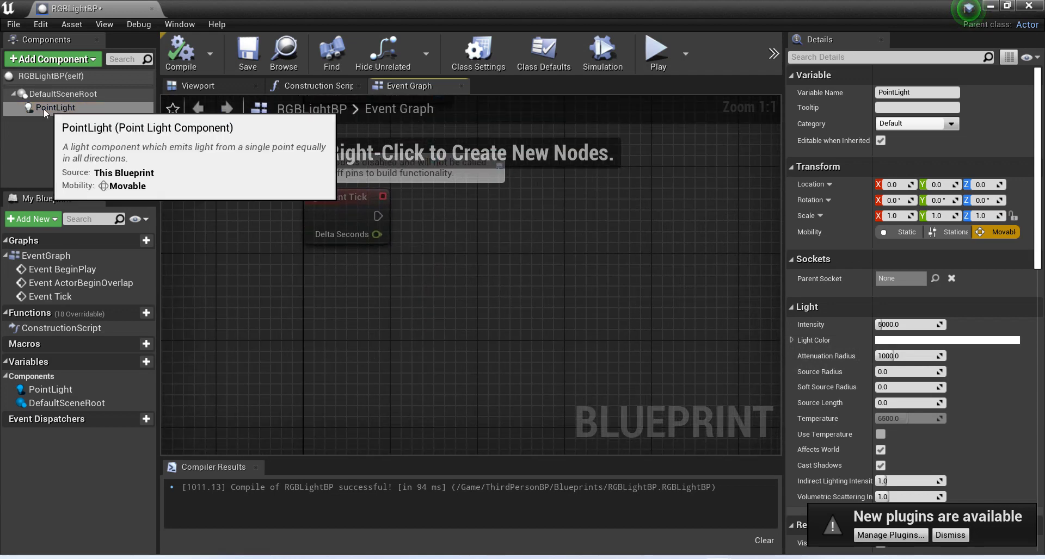
{"action": "left_click_drag", "start_coordinate": [90, 109], "coordinate": [431, 197]}
{"action": "left_click_drag", "start_coordinate": [380, 290], "coordinate": [488, 197]}
{"action": "right_click_drag", "start_coordinate": [488, 197], "coordinate": [469, 347]}
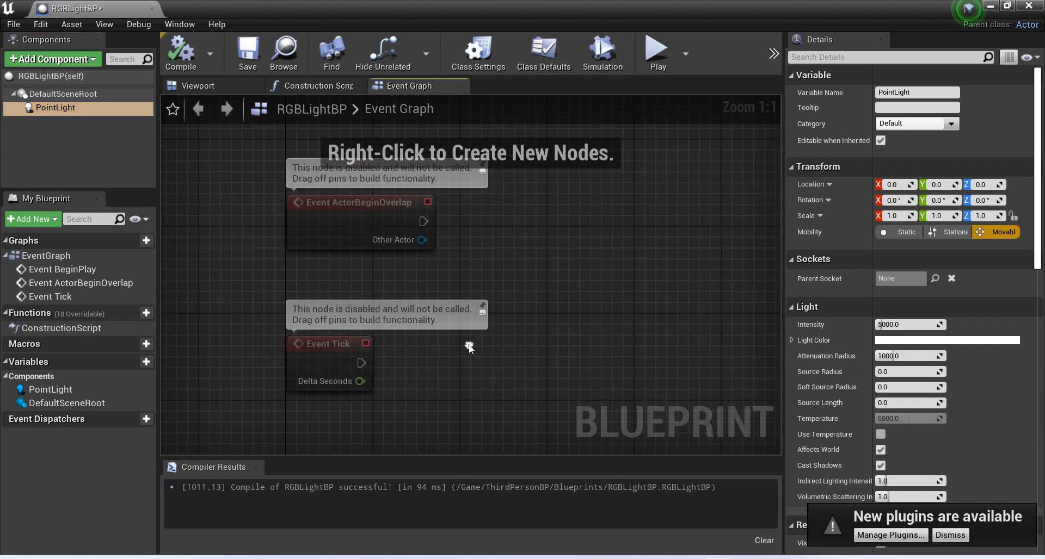
{"action": "left_click", "coordinate": [60, 108]}
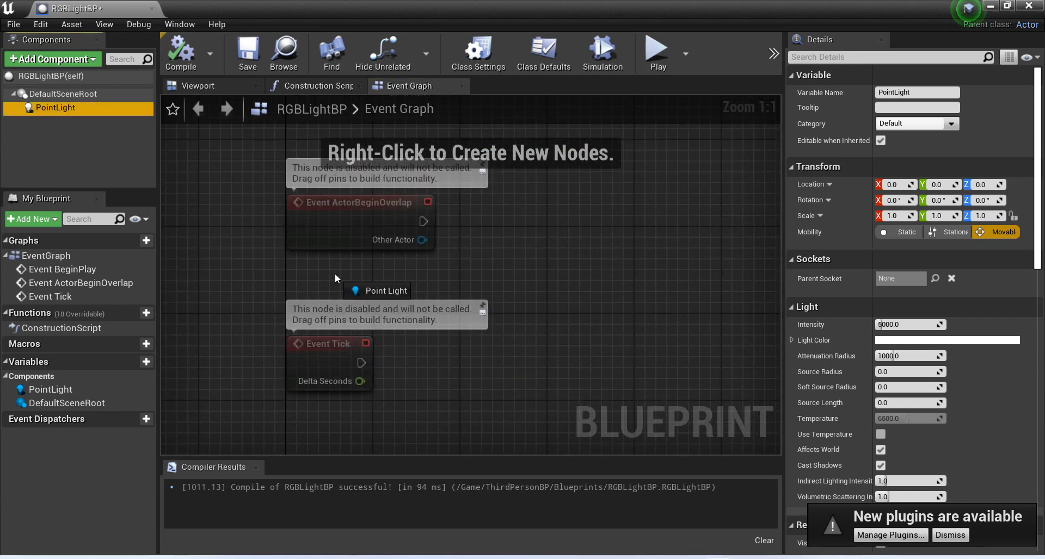
{"action": "left_click_drag", "start_coordinate": [335, 273], "coordinate": [347, 272]}
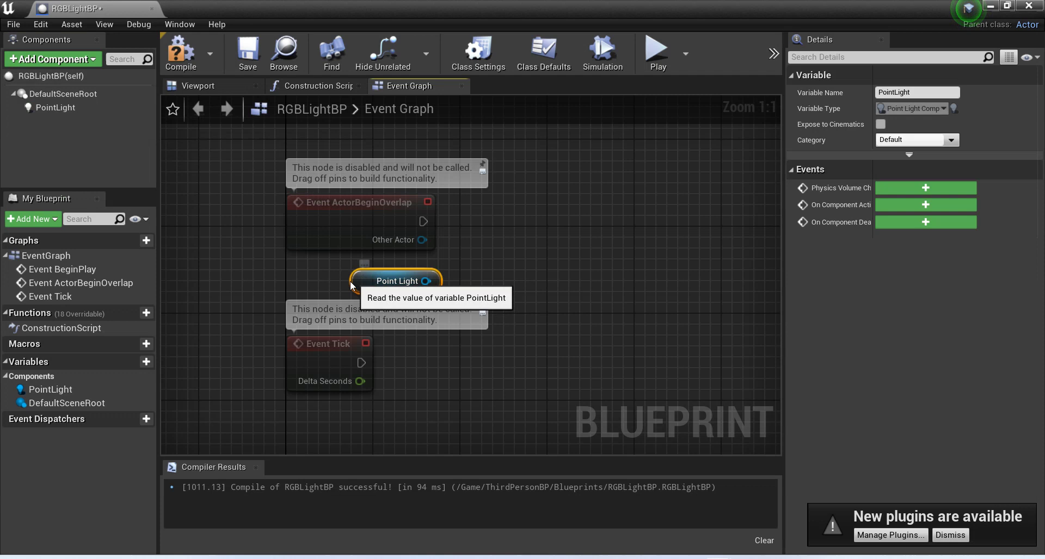
Create a Set Light Color node from the Point Light reference and connect Event Tick's execution output to it.
{"action": "right_click_drag", "start_coordinate": [411, 381], "coordinate": [394, 317]}
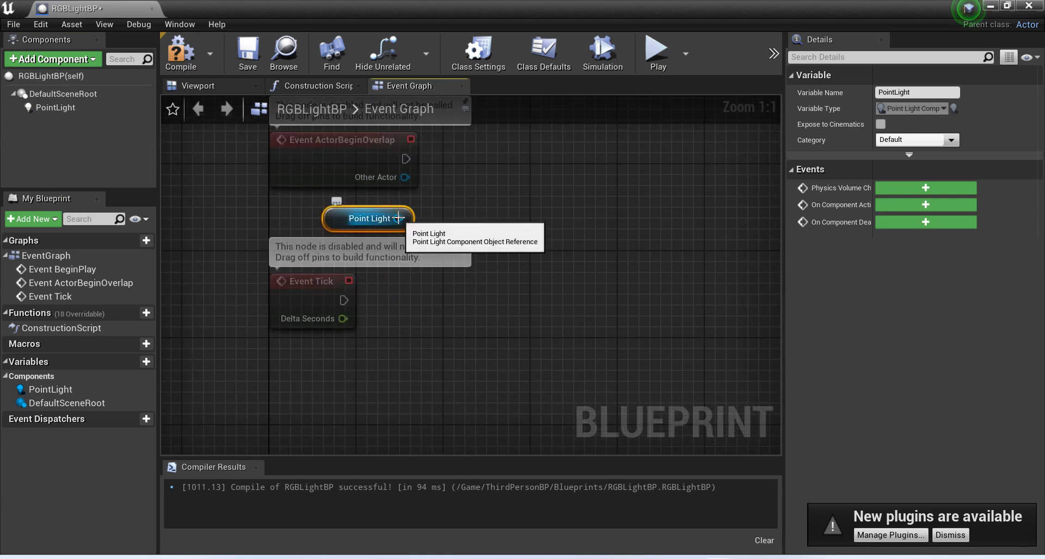
{"action": "left_click_drag", "start_coordinate": [398, 218], "coordinate": [547, 301]}
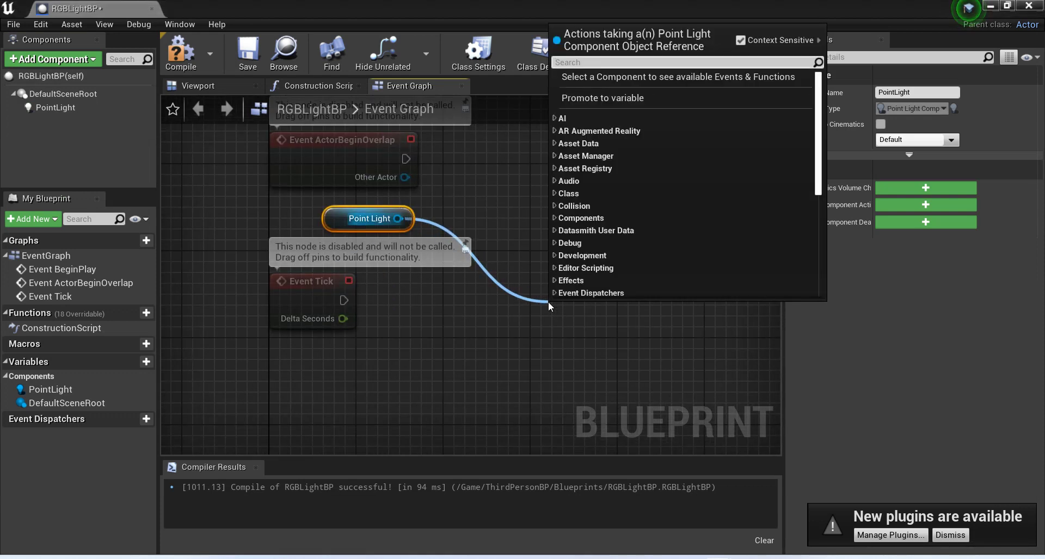
{"action": "type", "text": "set ligh"}
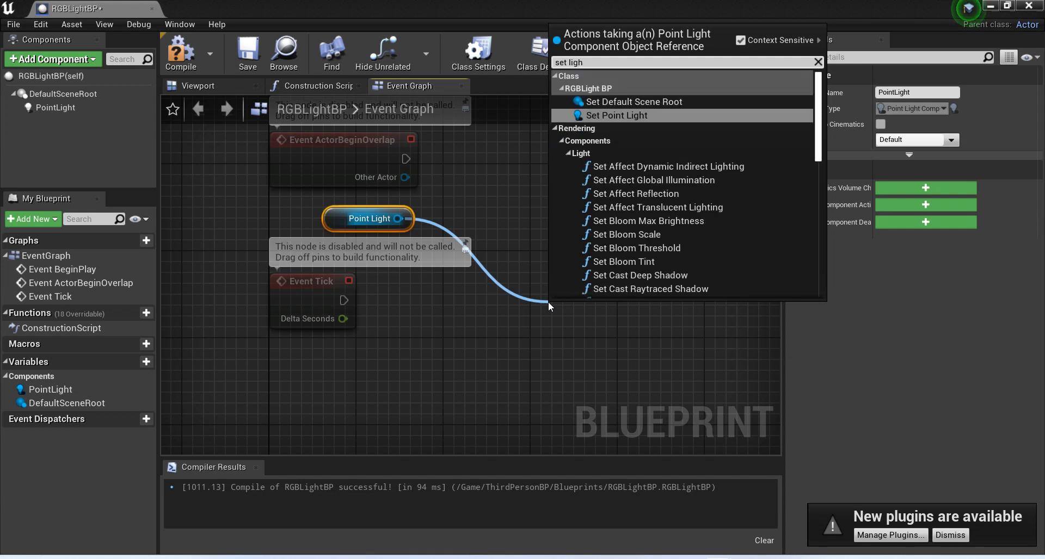
{"action": "type", "text": "t color"}
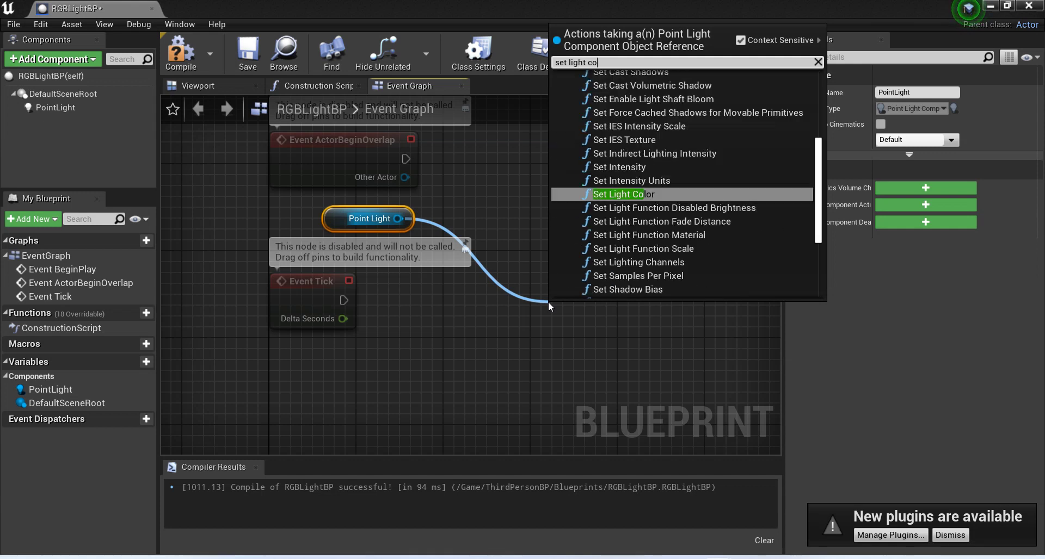
{"action": "key", "text": "Return"}
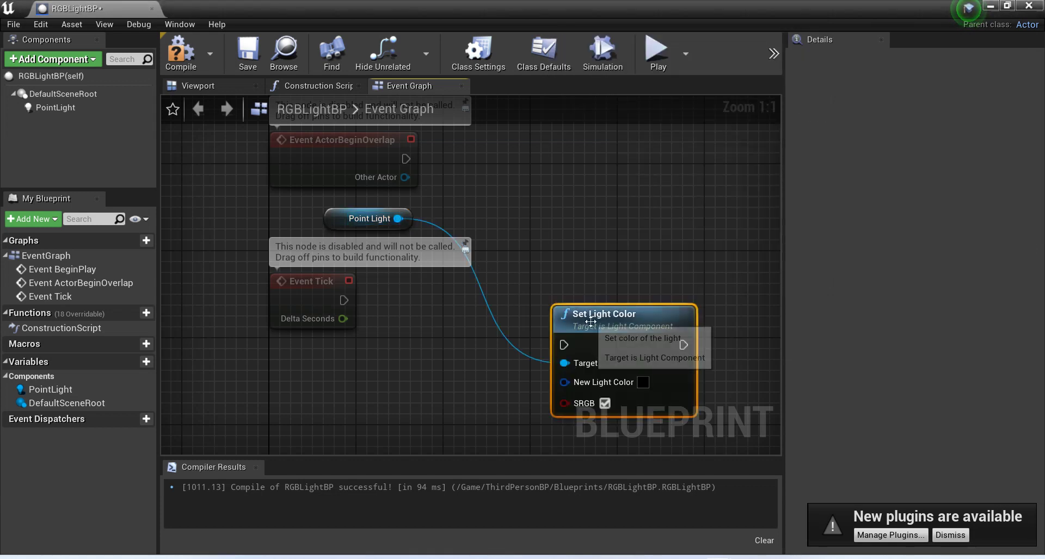
{"action": "left_click_drag", "start_coordinate": [590, 321], "coordinate": [568, 299]}
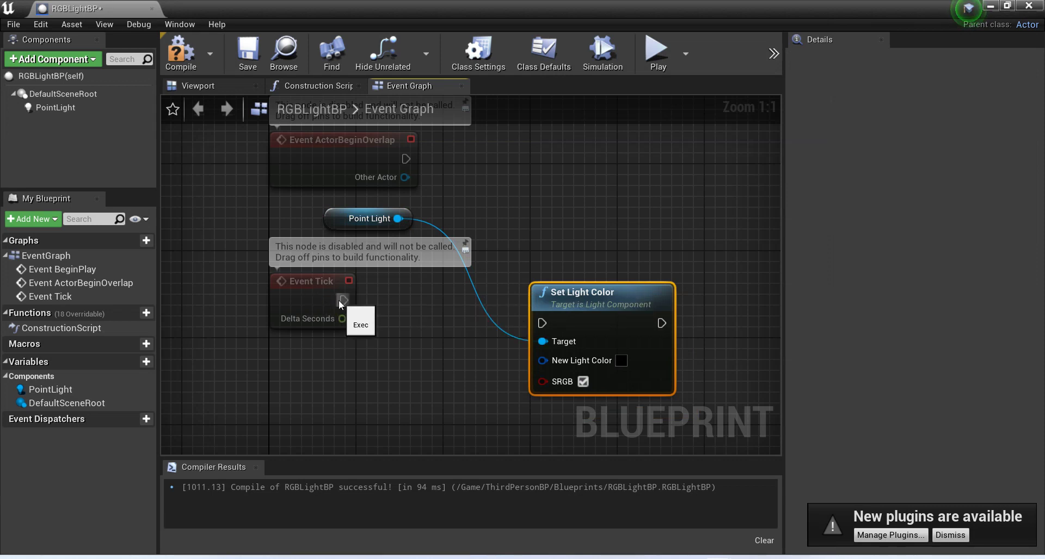
{"action": "left_click_drag", "start_coordinate": [340, 303], "coordinate": [542, 323]}
{"action": "left_click_drag", "start_coordinate": [620, 298], "coordinate": [610, 276]}
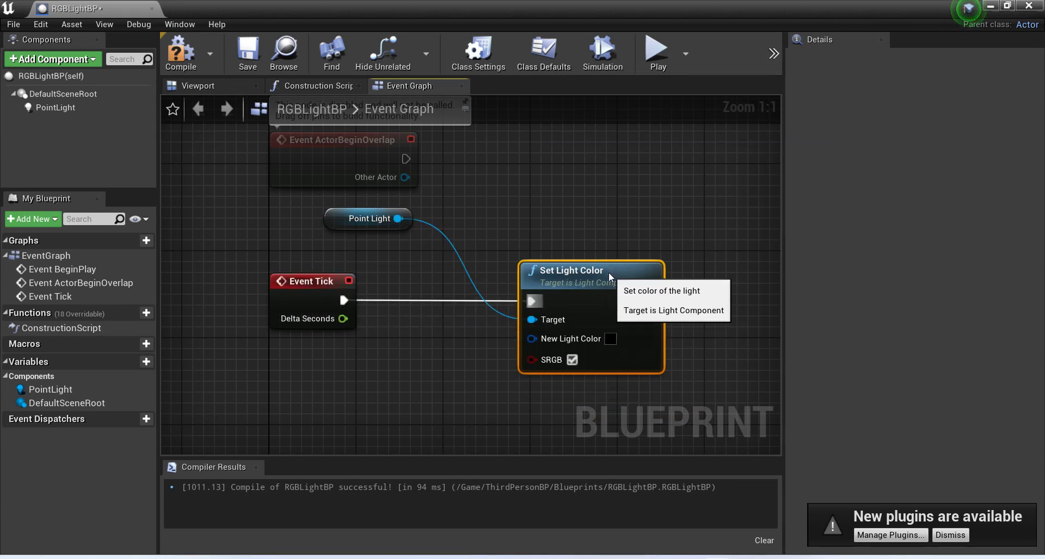
Add a Make Color node that feeds the New Light Color input of Set Light Color.
{"action": "right_click_drag", "start_coordinate": [516, 418], "coordinate": [508, 351]}
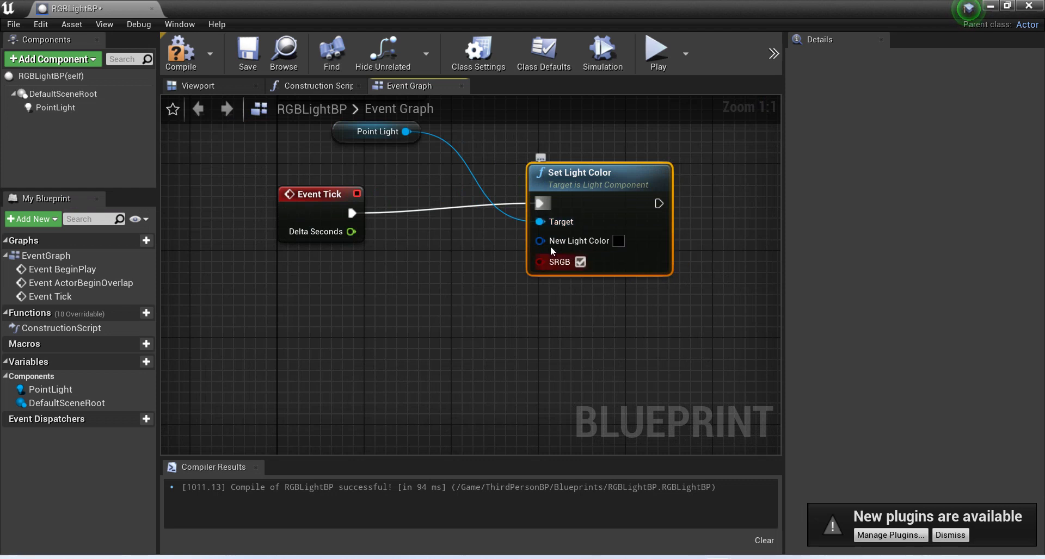
{"action": "left_click_drag", "start_coordinate": [551, 247], "coordinate": [355, 328]}
{"action": "type", "text": "make"}
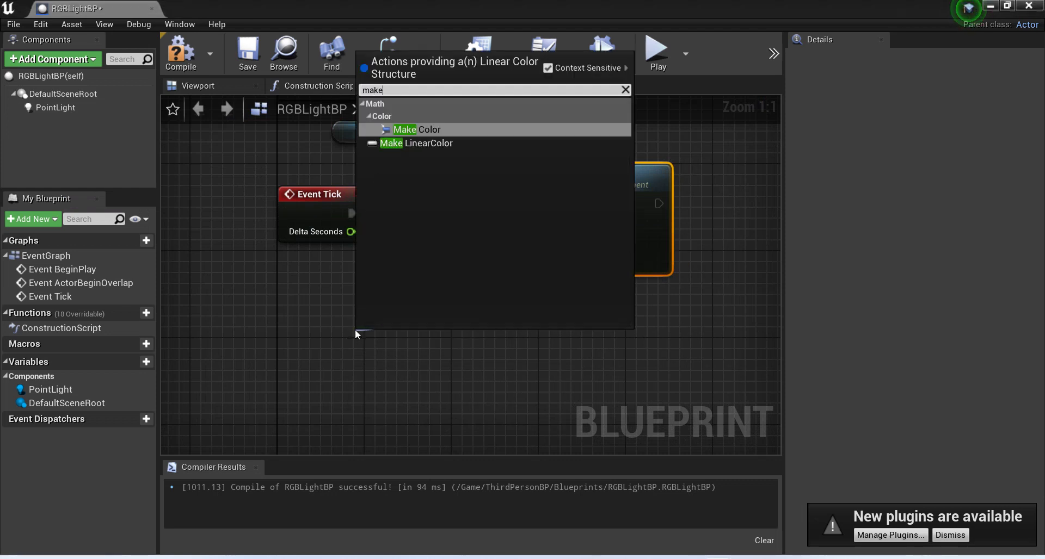
{"action": "type", "text": " col"}
{"action": "key", "text": "Return"}
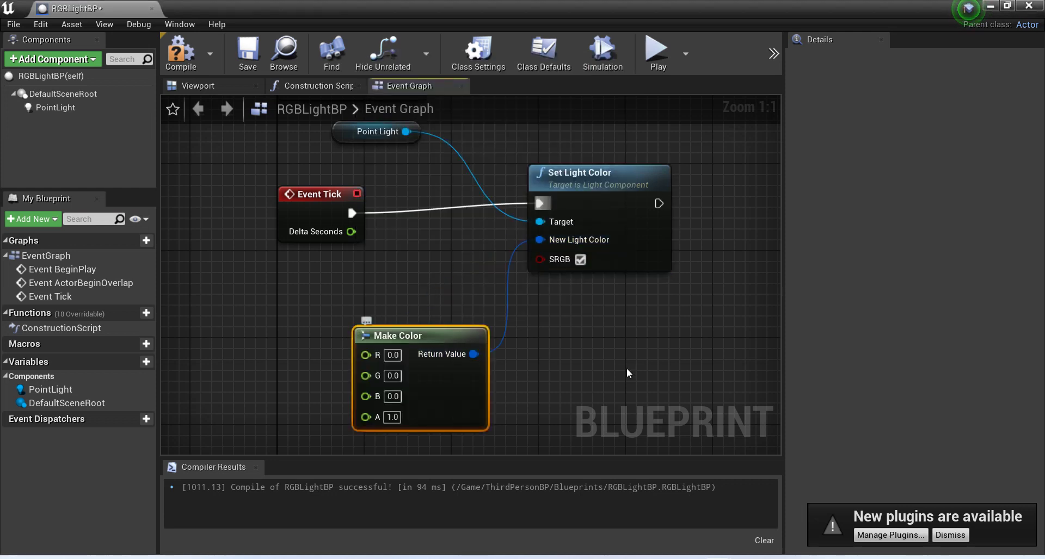
Feed Make Color's R input from a new Random Float in Range node, placed clear of the Make Color node.
{"action": "right_click_drag", "start_coordinate": [625, 374], "coordinate": [683, 237]}
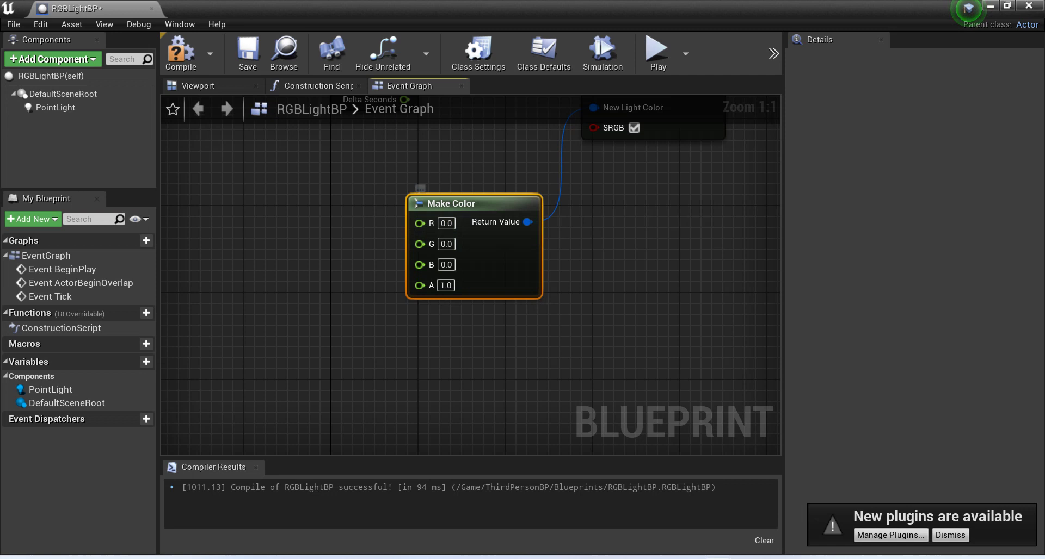
{"action": "right_click_drag", "start_coordinate": [563, 304], "coordinate": [684, 315]}
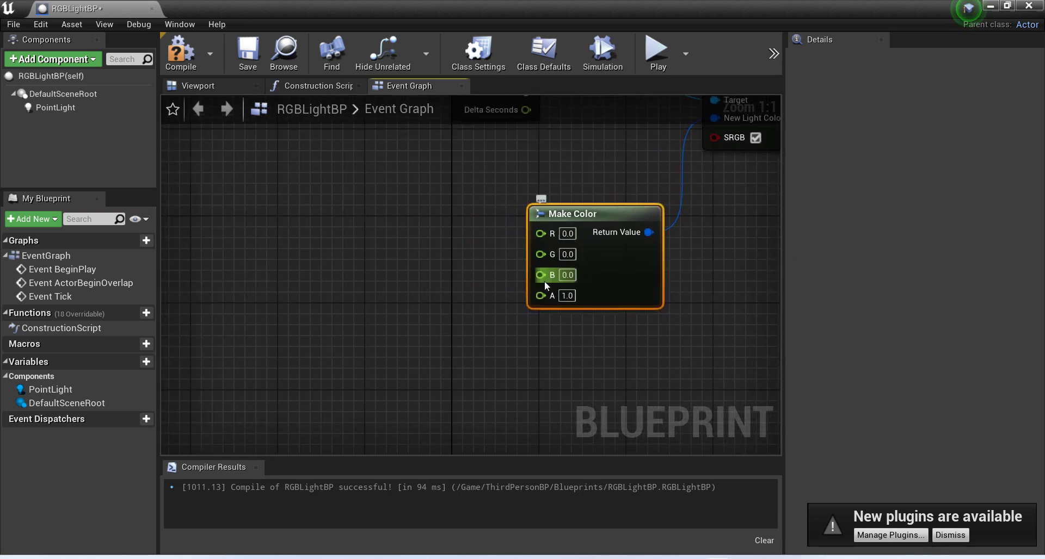
{"action": "left_click_drag", "start_coordinate": [537, 232], "coordinate": [368, 218]}
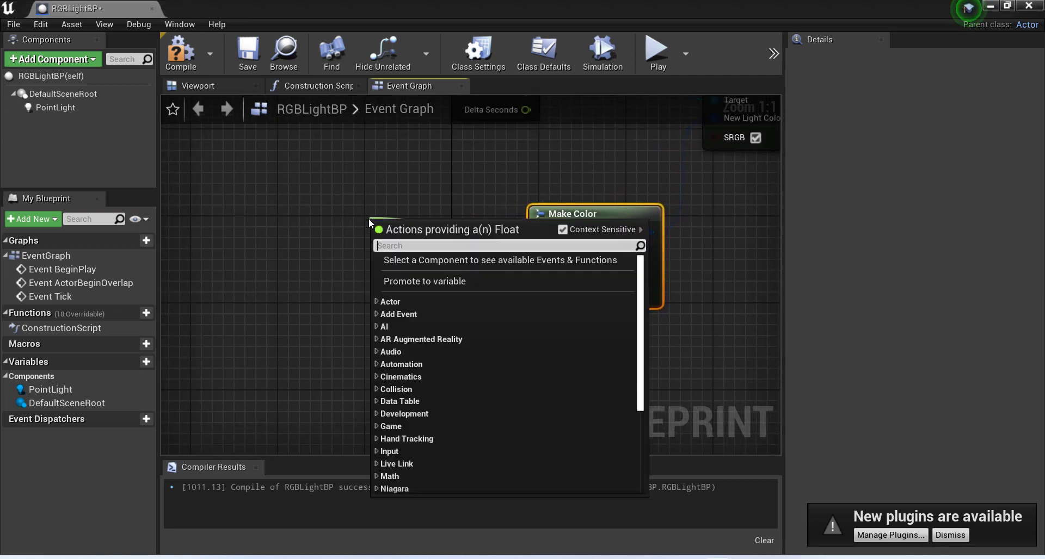
{"action": "type", "text": "random"}
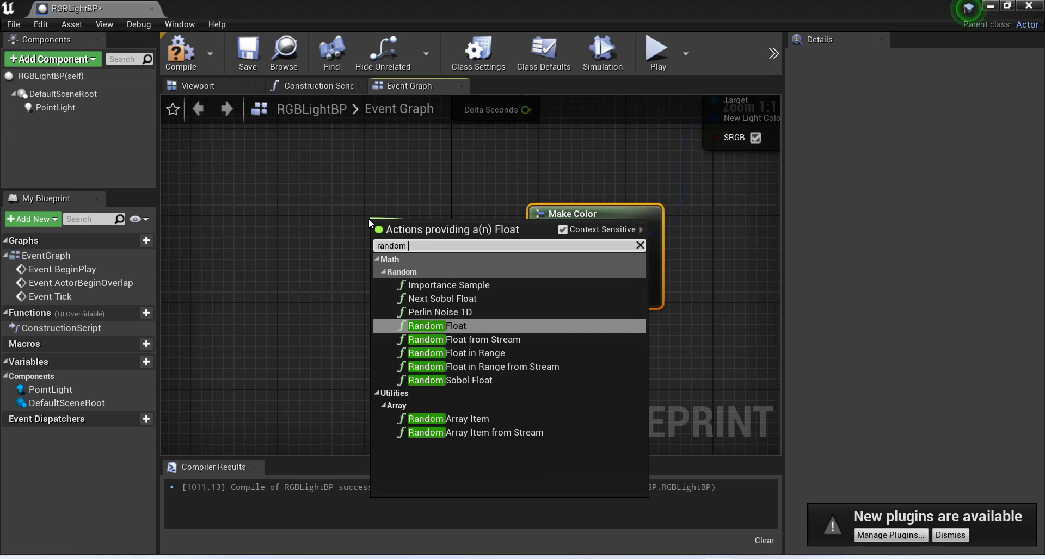
{"action": "left_click", "coordinate": [465, 353]}
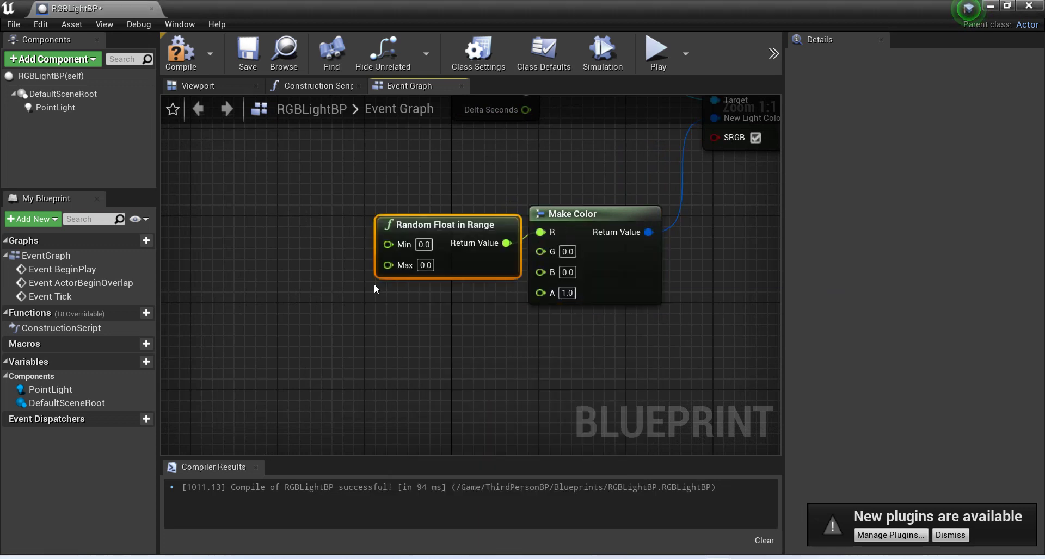
{"action": "left_click_drag", "start_coordinate": [442, 229], "coordinate": [344, 208]}
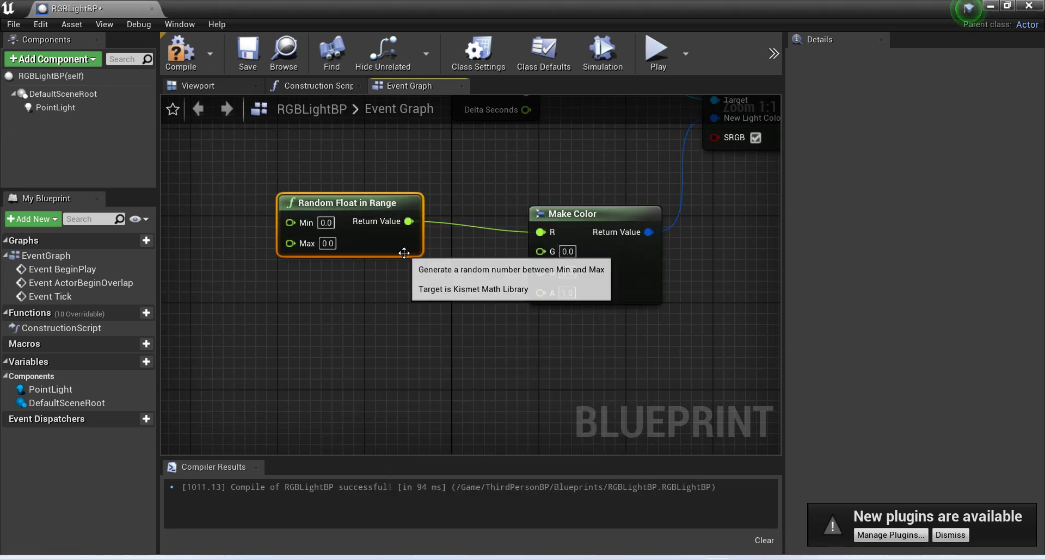
Duplicate the Random Float in Range node twice, stack the copies below it and connect them to Make Color's G and B inputs.
{"action": "key", "text": "ctrl+c"}
{"action": "key", "text": "ctrl+v"}
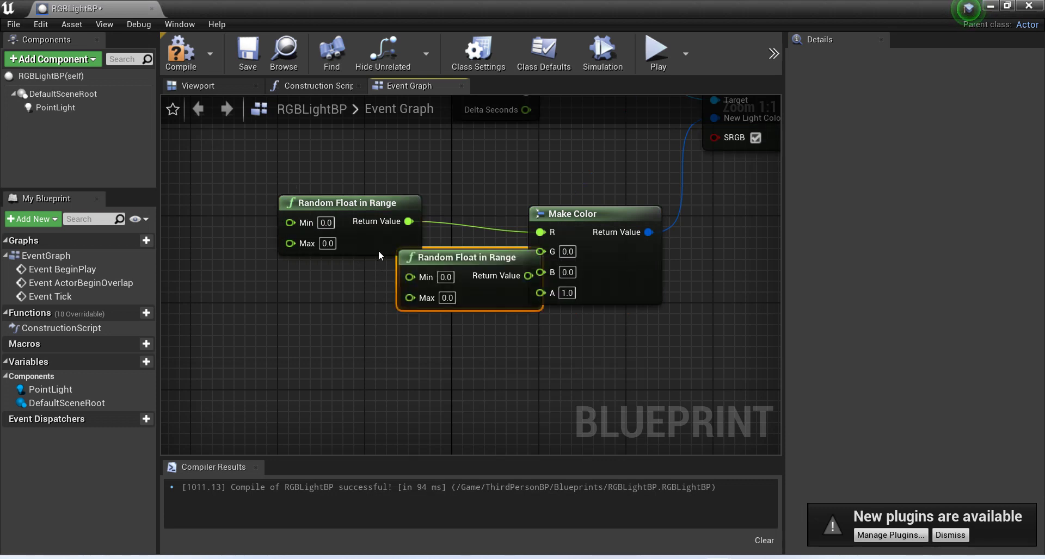
{"action": "left_click_drag", "start_coordinate": [475, 267], "coordinate": [355, 288]}
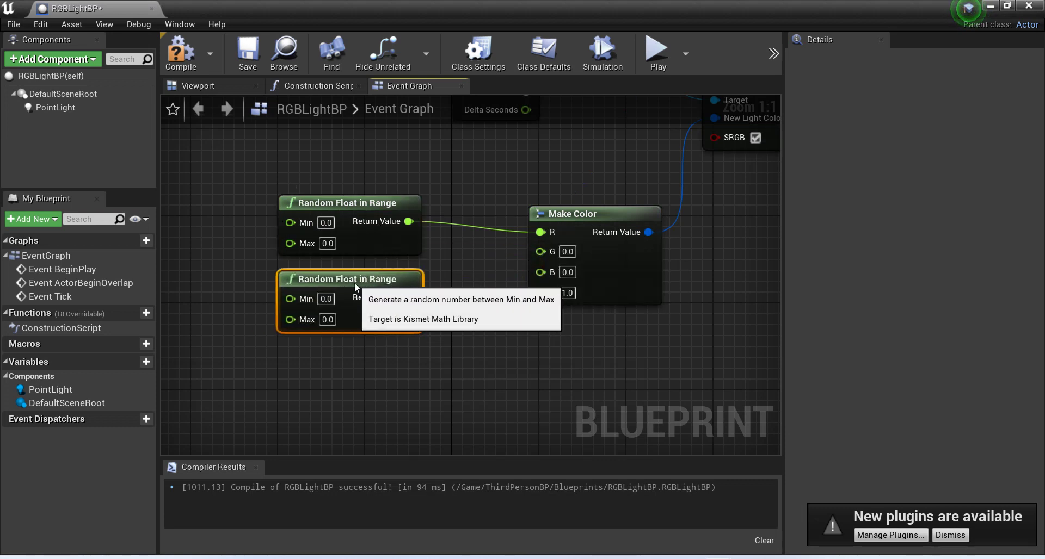
{"action": "key", "text": "ctrl+v"}
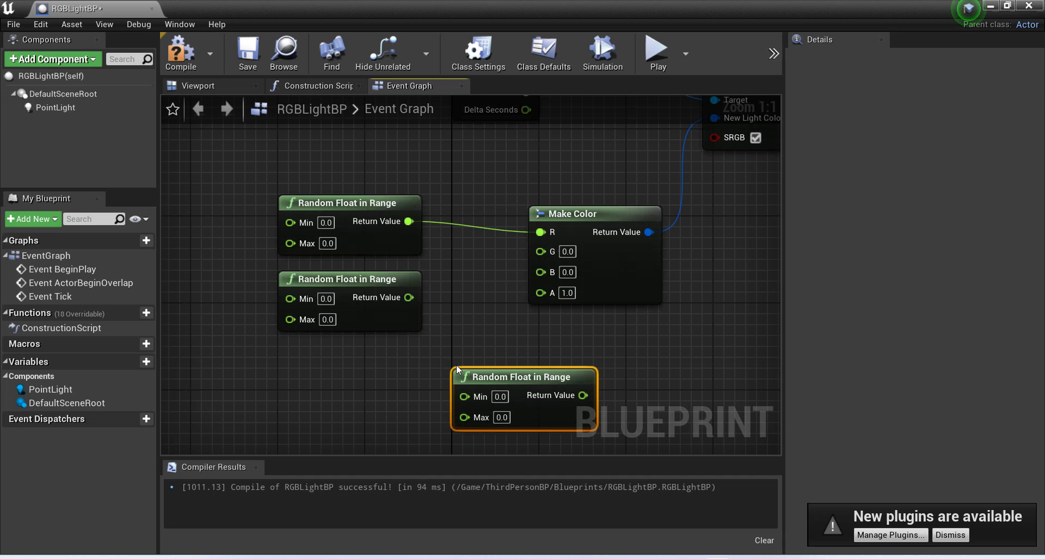
{"action": "left_click_drag", "start_coordinate": [508, 375], "coordinate": [337, 356]}
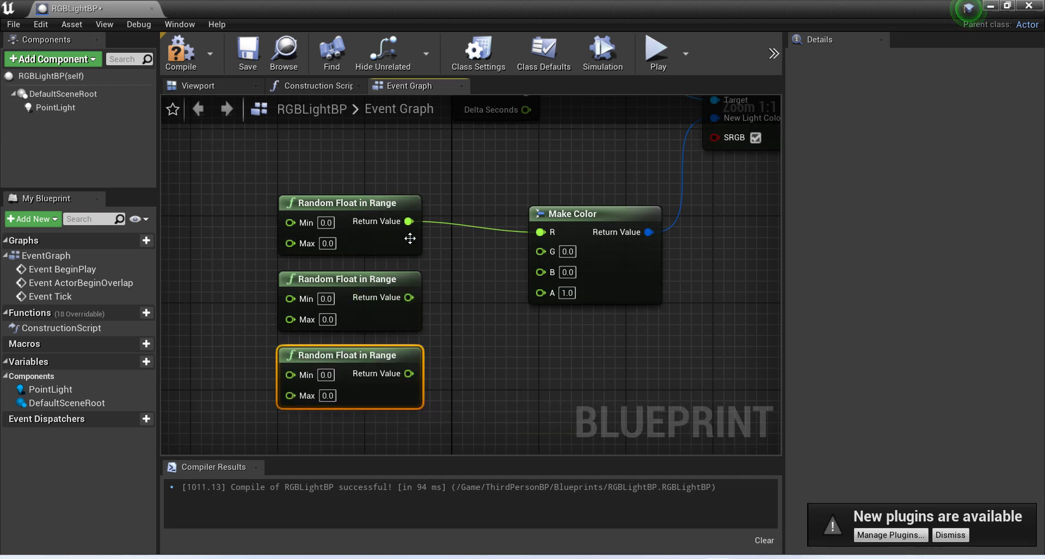
{"action": "left_click_drag", "start_coordinate": [406, 297], "coordinate": [540, 250]}
{"action": "left_click_drag", "start_coordinate": [408, 374], "coordinate": [541, 269]}
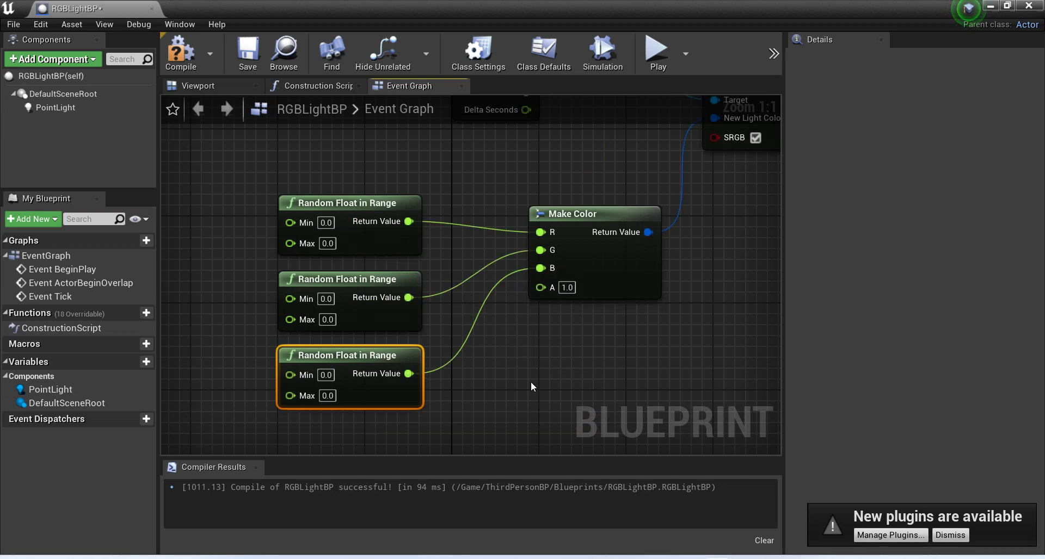
Set the Max value of all three Random Float in Range nodes to 1.
{"action": "right_click_drag", "start_coordinate": [531, 392], "coordinate": [603, 349]}
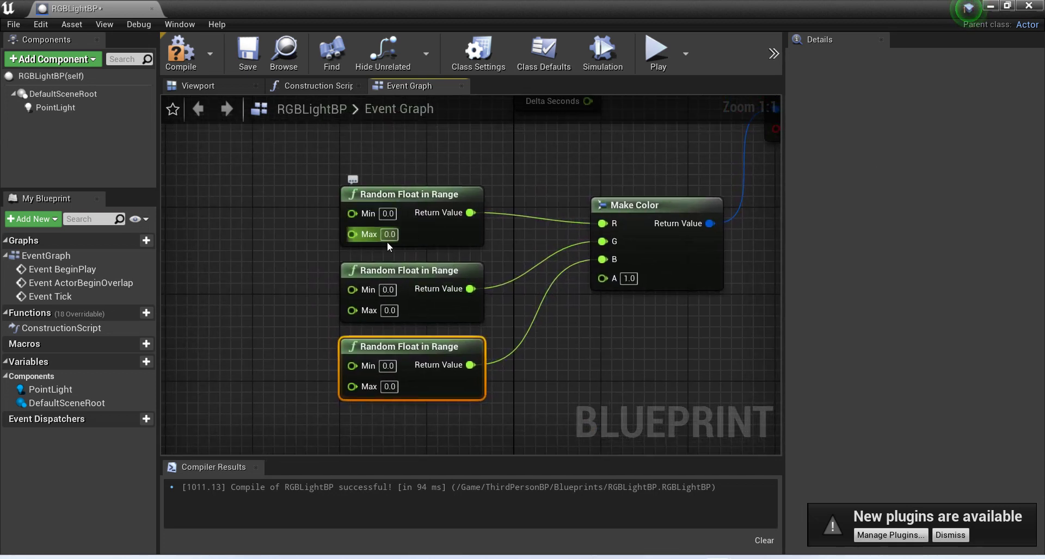
{"action": "type", "text": "1"}
{"action": "key", "text": "Return"}
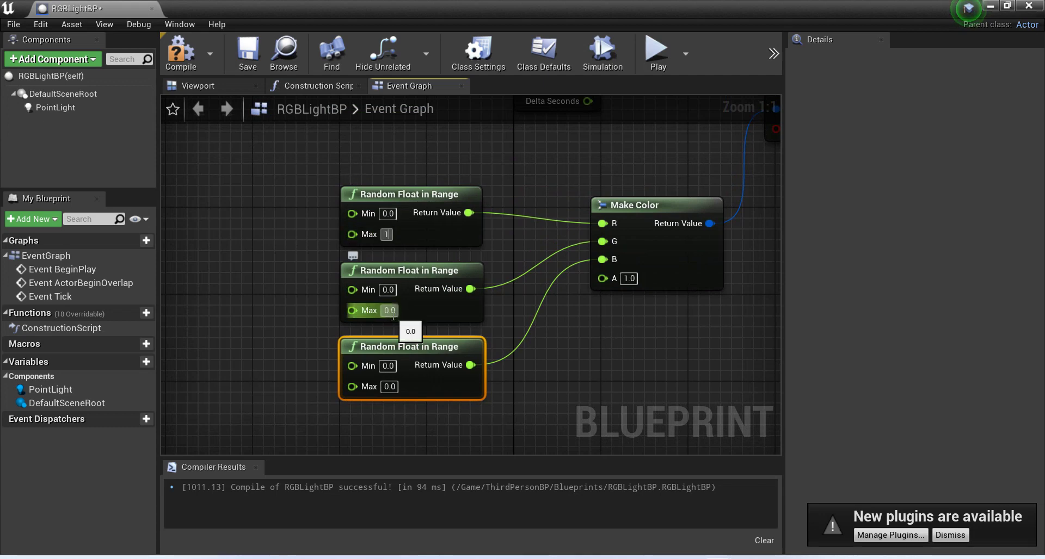
{"action": "type", "text": "1"}
{"action": "key", "text": "Return"}
{"action": "left_click", "coordinate": [389, 387]}
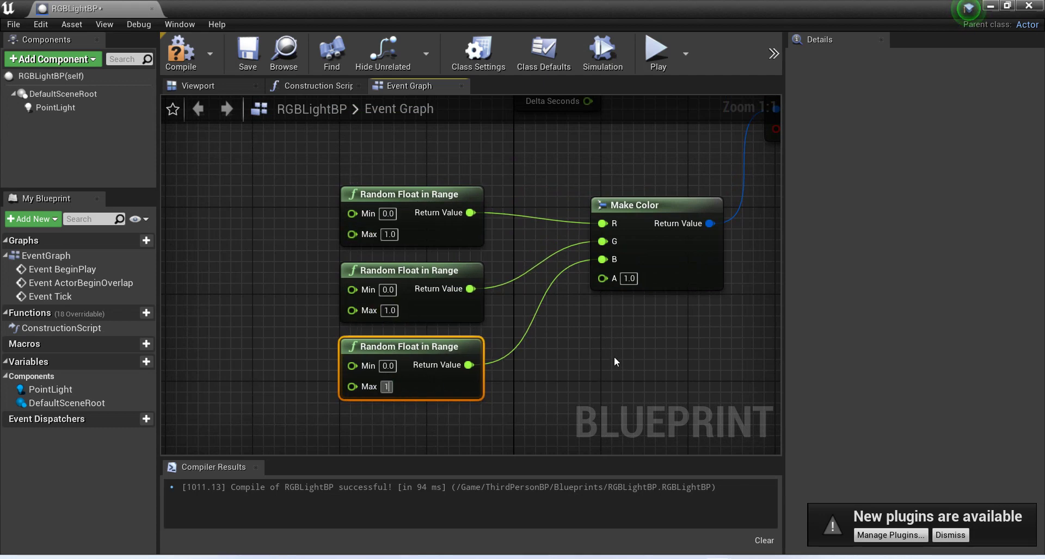
Compile the RGBLightBP blueprint and return to the level editor.
{"action": "right_click_drag", "start_coordinate": [667, 196], "coordinate": [418, 374]}
{"action": "left_click", "coordinate": [189, 72]}
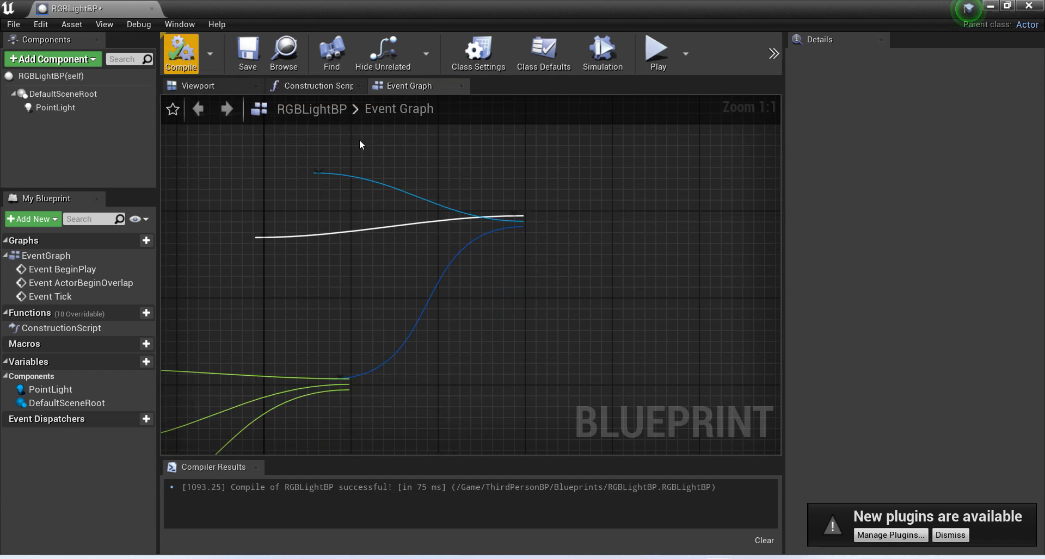
{"action": "left_click", "coordinate": [989, 7]}
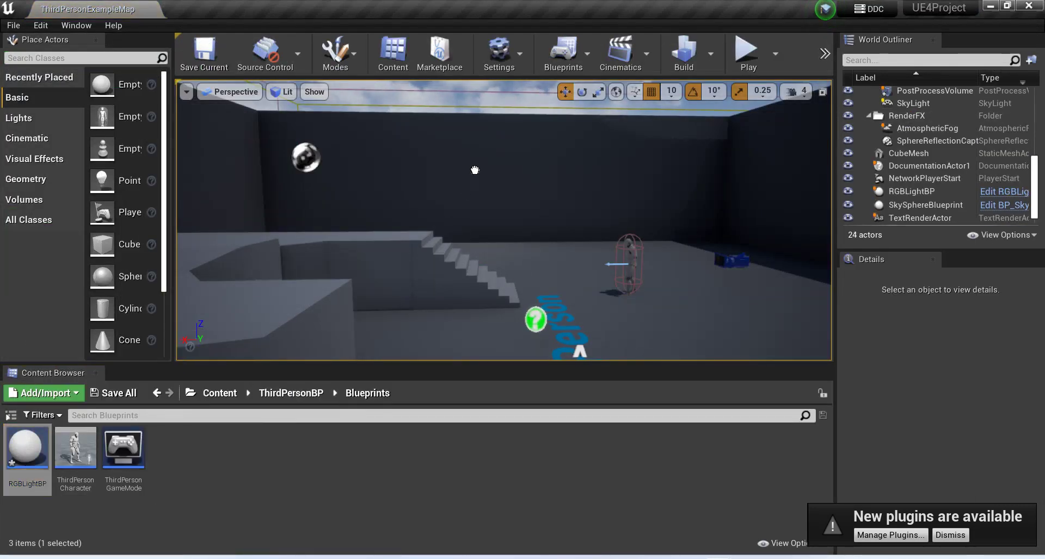
Raise the RGBLightBP actor to Z 520, shift it to Y 1410 near the wall, and play-test the level.
{"action": "left_click", "coordinate": [515, 237]}
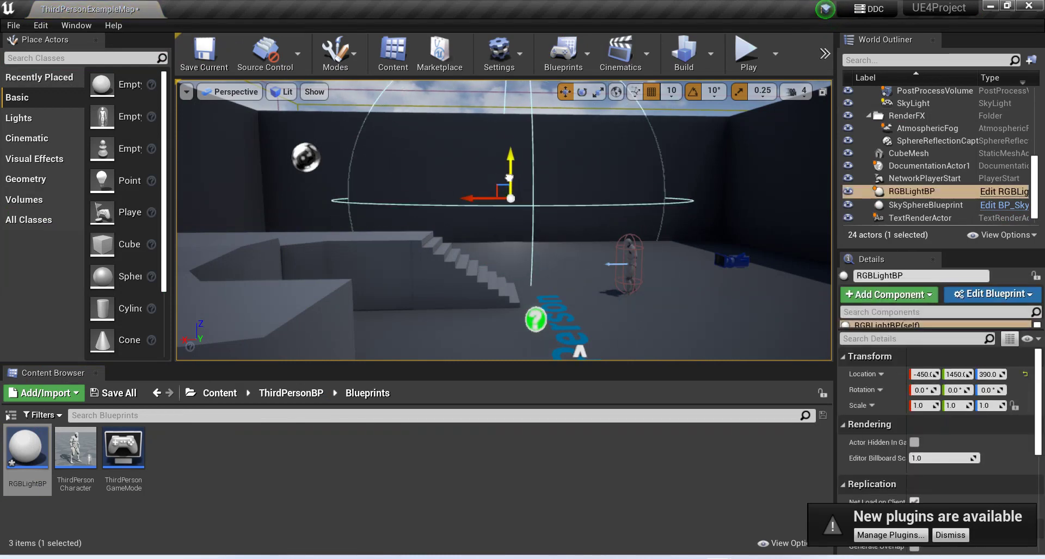
{"action": "left_click_drag", "start_coordinate": [509, 177], "coordinate": [507, 159]}
{"action": "key", "text": "w"}
{"action": "right_click_drag", "start_coordinate": [577, 196], "coordinate": [553, 189]}
{"action": "key", "text": "d"}
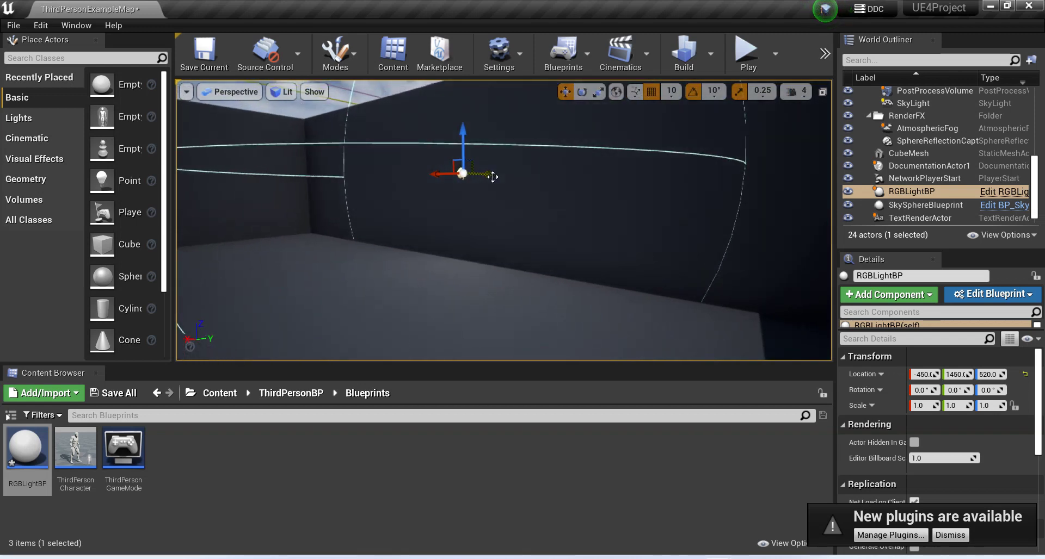
{"action": "left_click_drag", "start_coordinate": [492, 175], "coordinate": [509, 158]}
{"action": "left_click", "coordinate": [750, 53]}
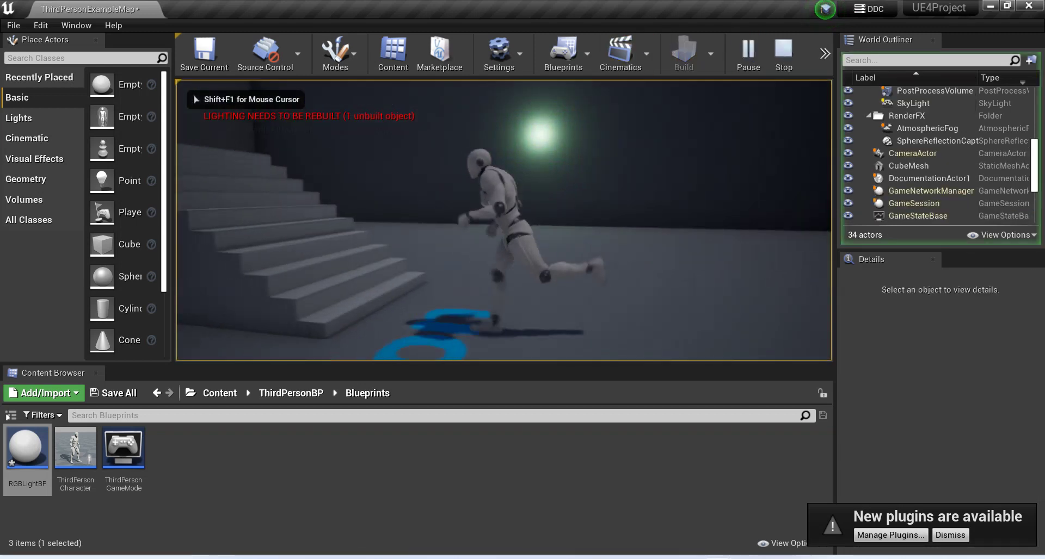
{"action": "key", "text": "Escape"}
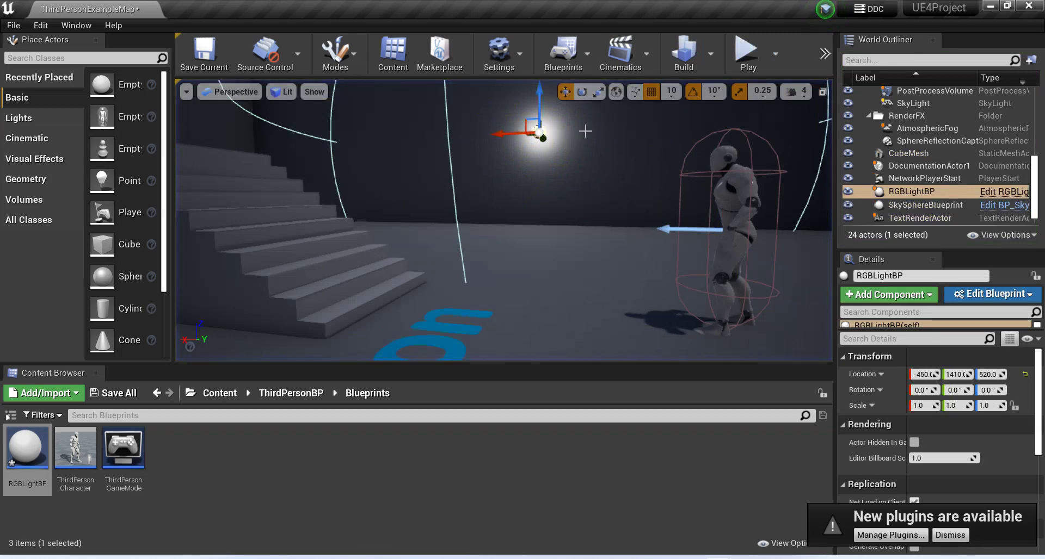
Move the RGBLightBP light away from the wall to Y 1360 and play-test the level again.
{"action": "right_click_drag", "start_coordinate": [586, 131], "coordinate": [746, 159]}
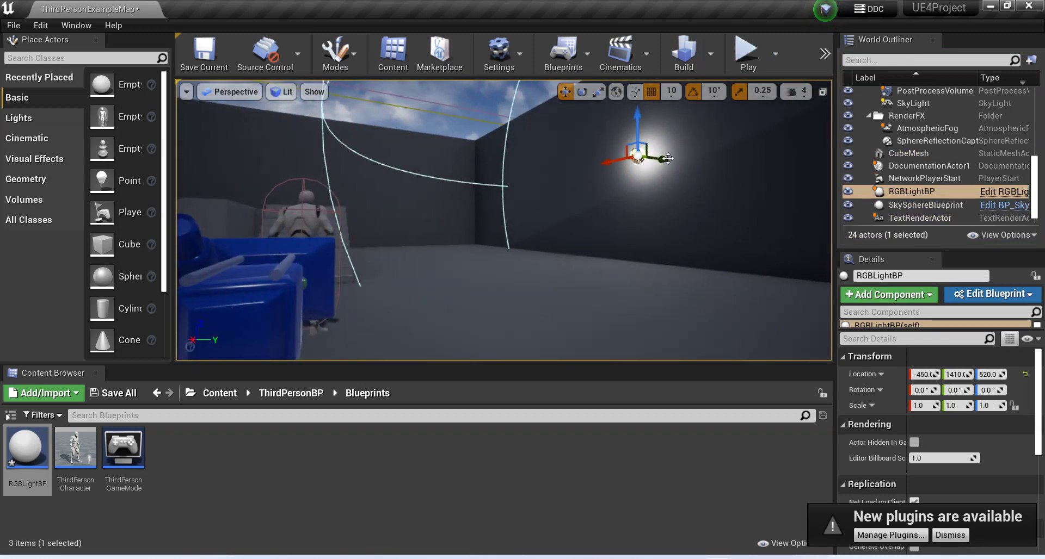
{"action": "left_click_drag", "start_coordinate": [656, 159], "coordinate": [646, 156]}
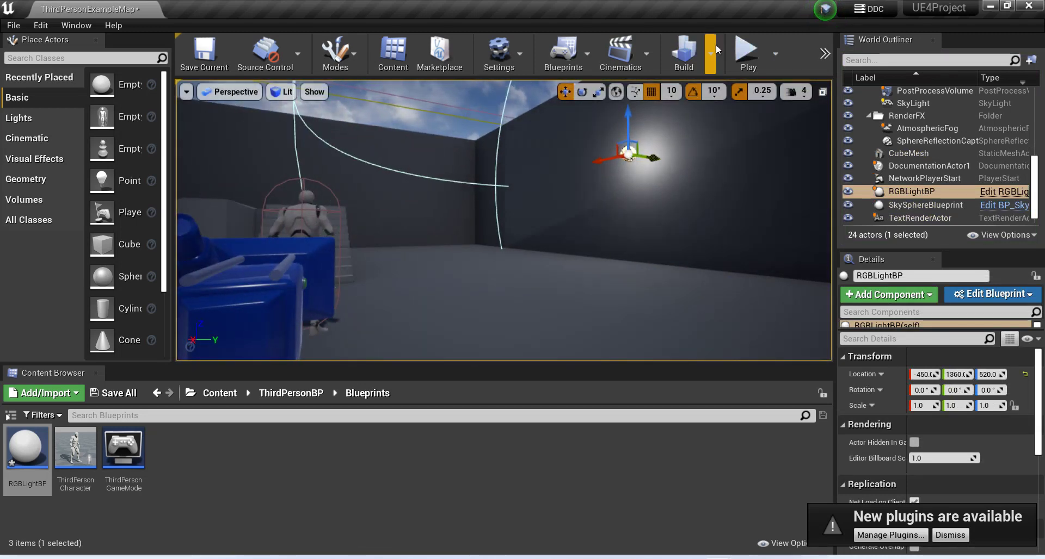
{"action": "left_click", "coordinate": [745, 52]}
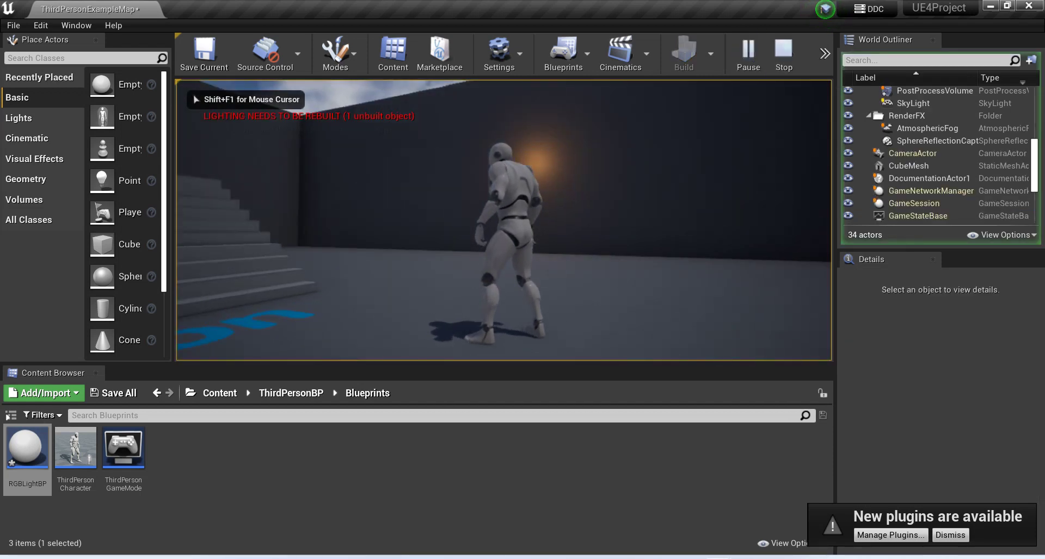
{"action": "key", "text": "Escape"}
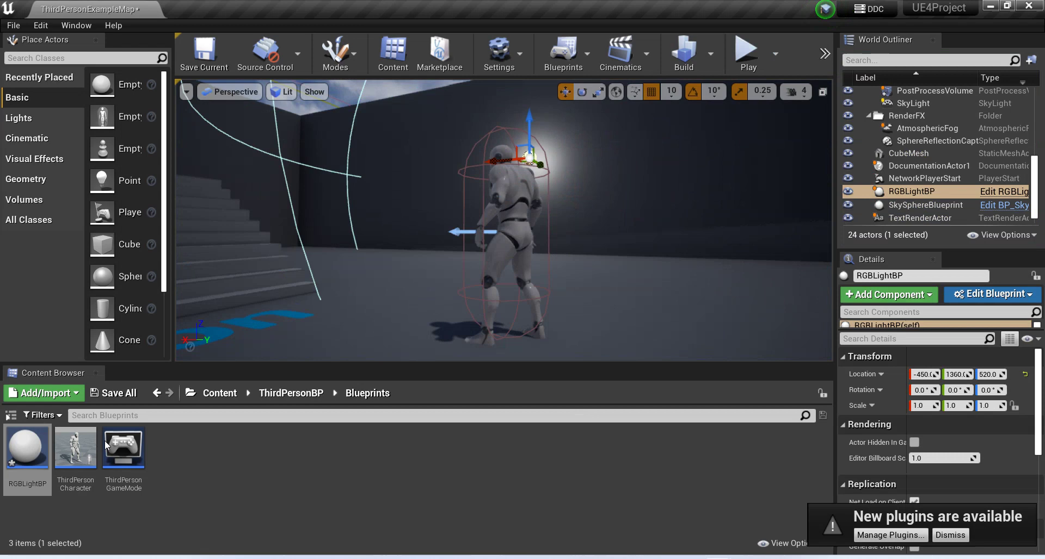
Set the PointLight component's intensity to 10000 in the RGBLightBP blueprint and compile it.
{"action": "double_click", "coordinate": [28, 449]}
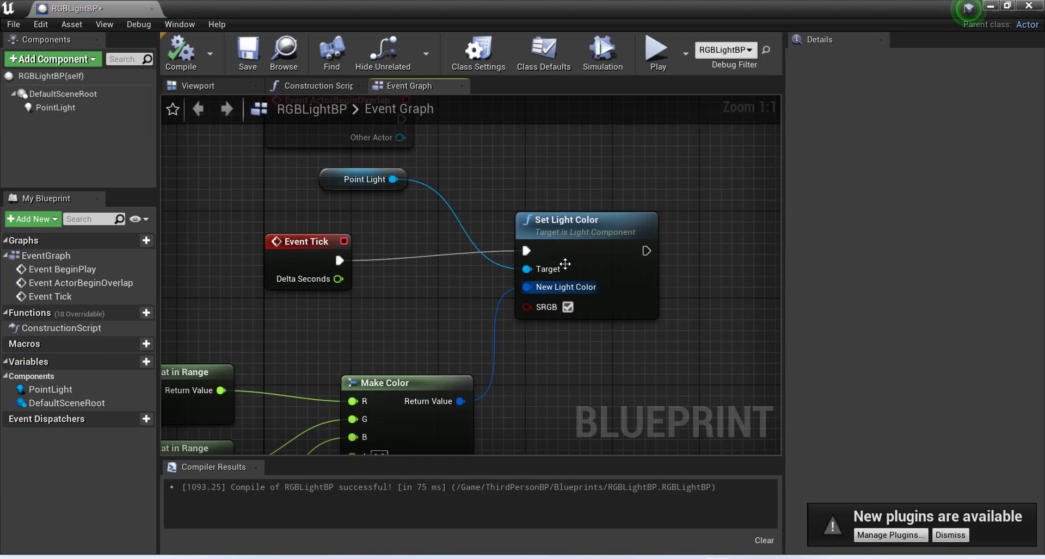
{"action": "left_click", "coordinate": [44, 108]}
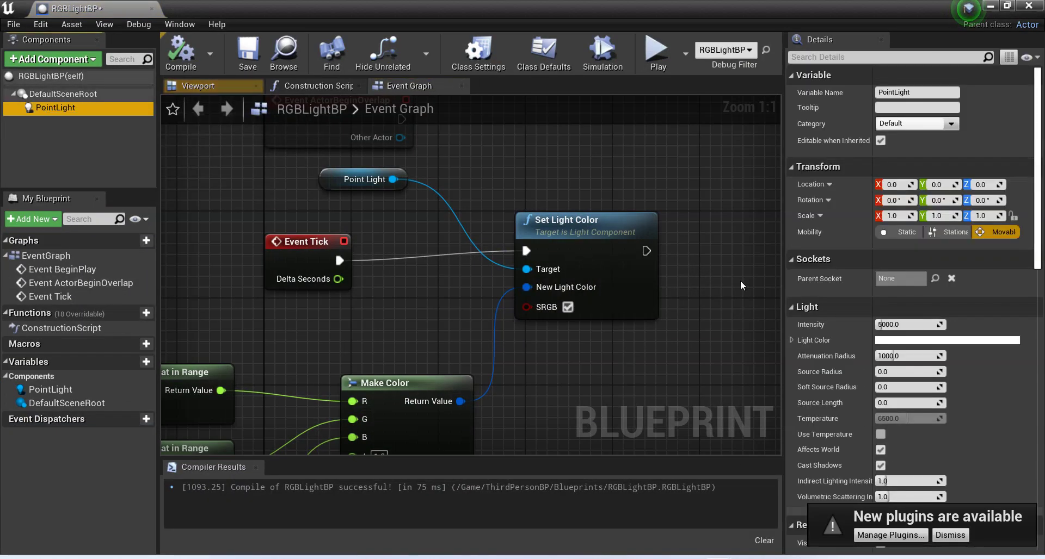
{"action": "left_click", "coordinate": [887, 324]}
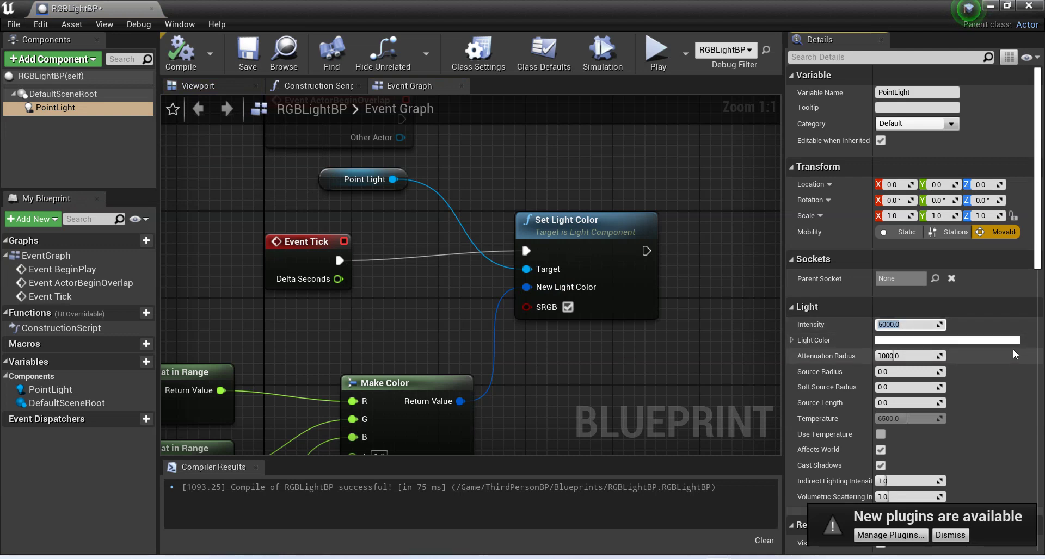
{"action": "type", "text": "10000"}
{"action": "left_click", "coordinate": [180, 51]}
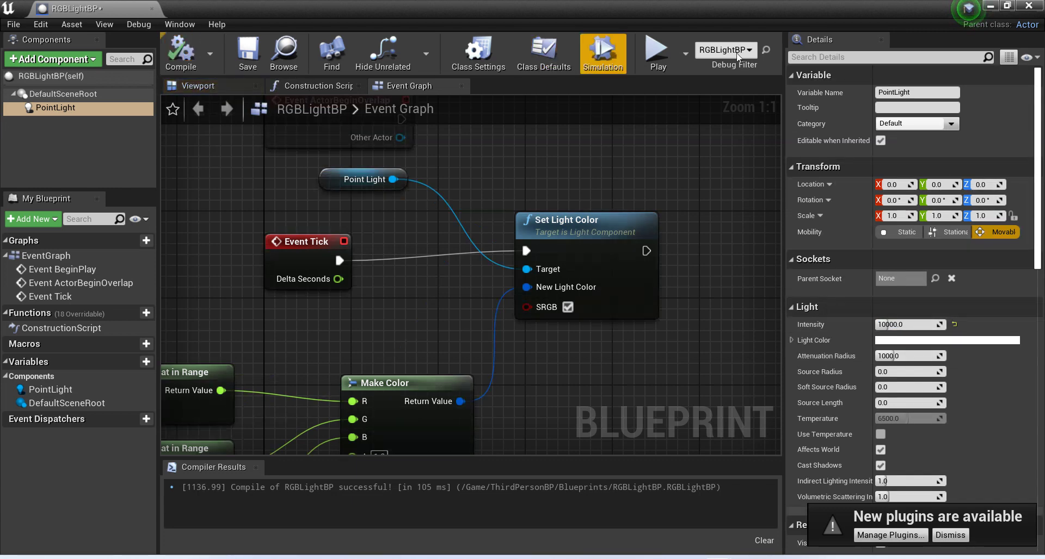
Play the level, run the character around the light to examine its changing colours, and stop the session.
{"action": "left_click", "coordinate": [656, 51]}
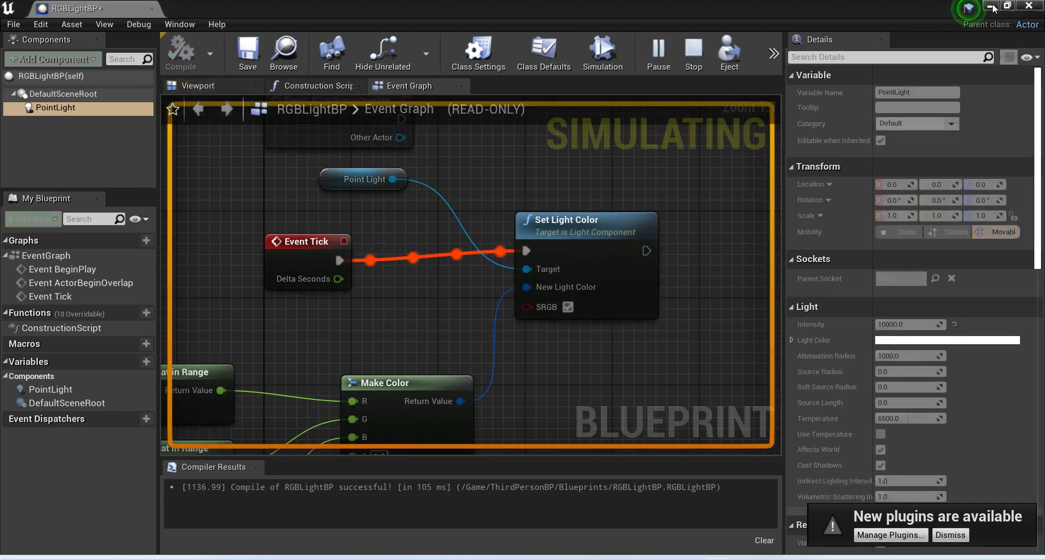
{"action": "left_click", "coordinate": [990, 6]}
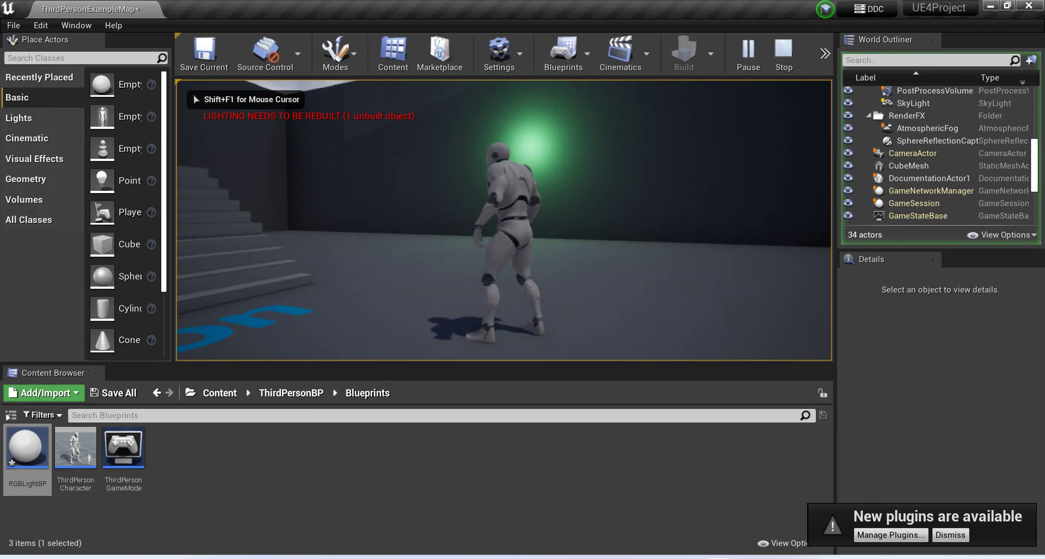
{"action": "key", "text": "d"}
{"action": "key", "text": "w"}
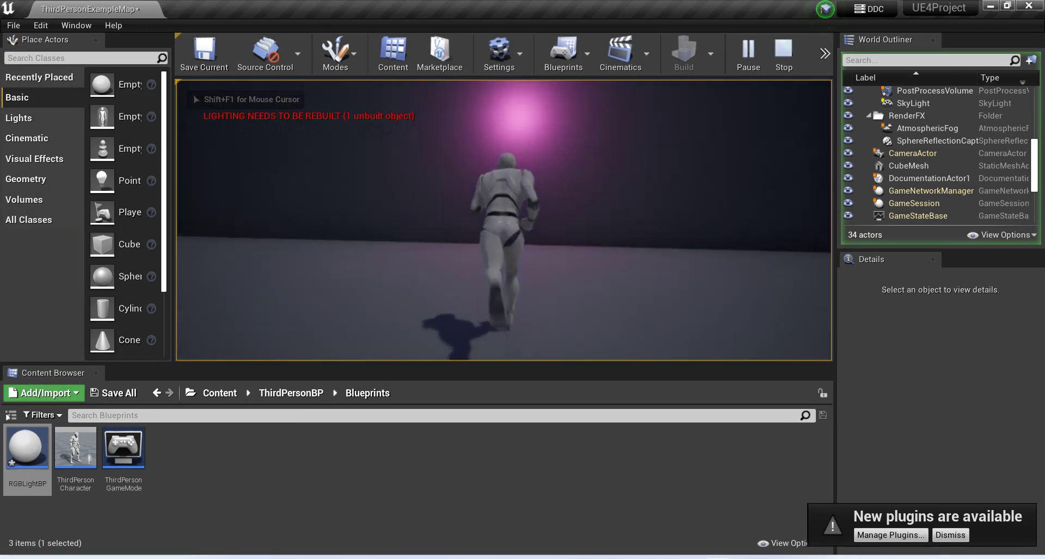
{"action": "key", "text": "space"}
{"action": "key", "text": "s"}
{"action": "key", "text": "s"}
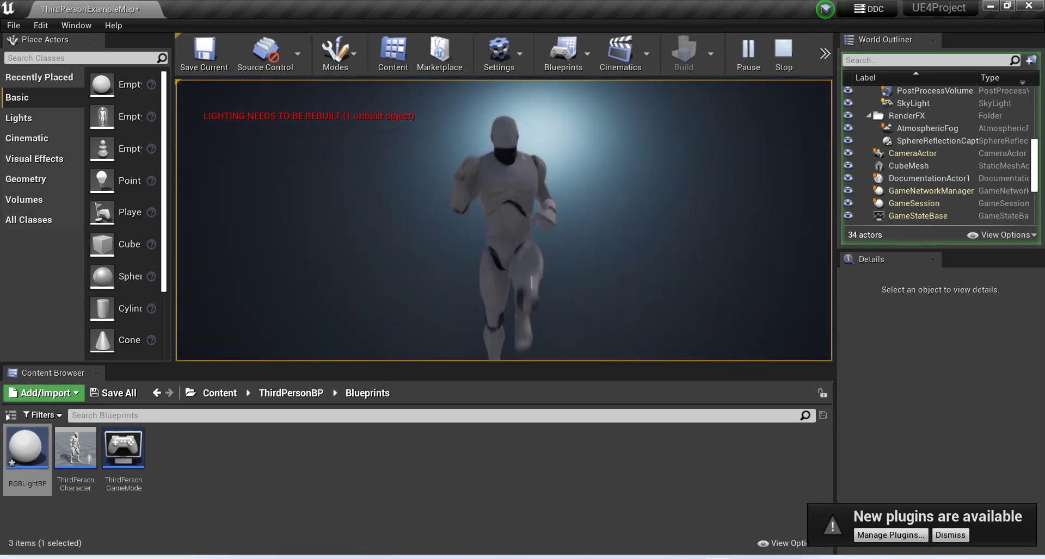
{"action": "key", "text": "a"}
{"action": "key", "text": "shift+F1"}
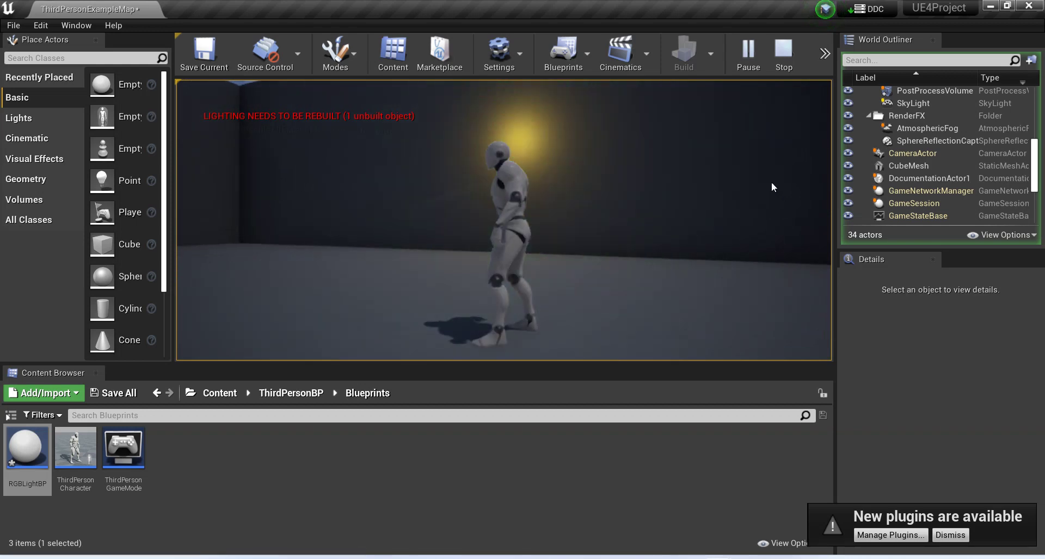
{"action": "key", "text": "Escape"}
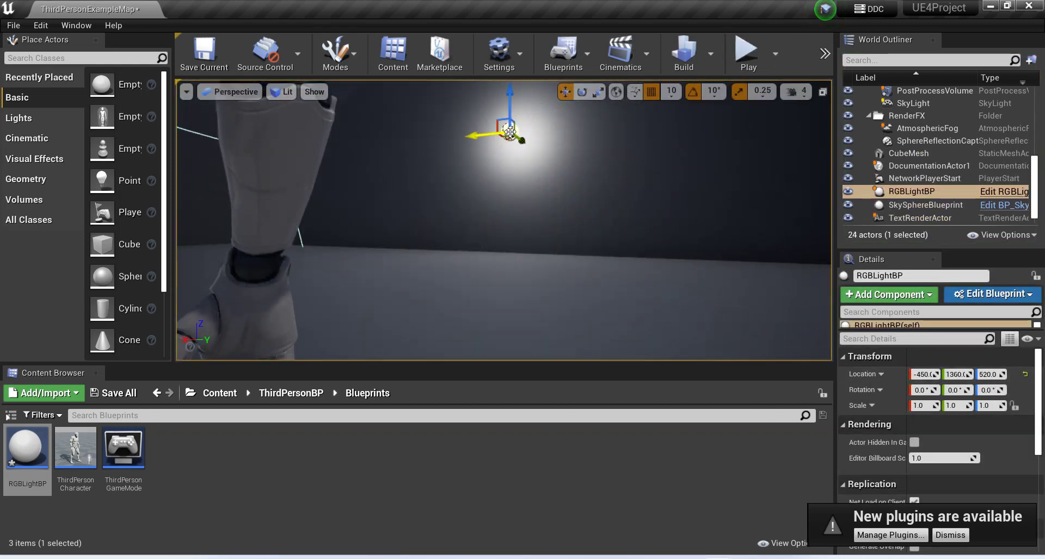
Move the RGBLightBP light to Y 1390 and play-test it from the stairs and the raised platform.
{"action": "mouse_move", "coordinate": [523, 142]}
{"action": "left_mouse_down"}
{"action": "mouse_move", "coordinate": [511, 142]}
{"action": "mouse_move", "coordinate": [521, 142]}
{"action": "left_mouse_up"}
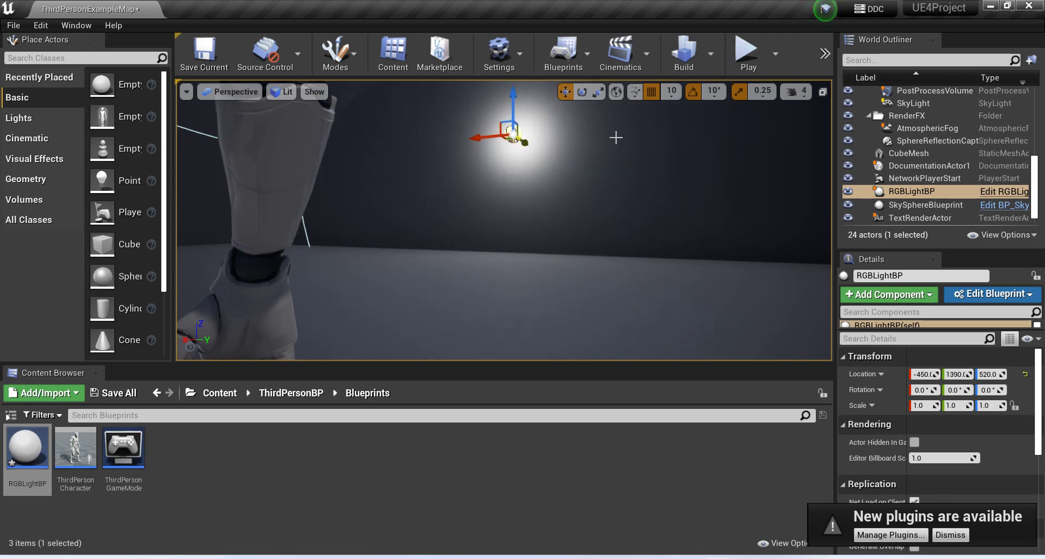
{"action": "left_click", "coordinate": [748, 48]}
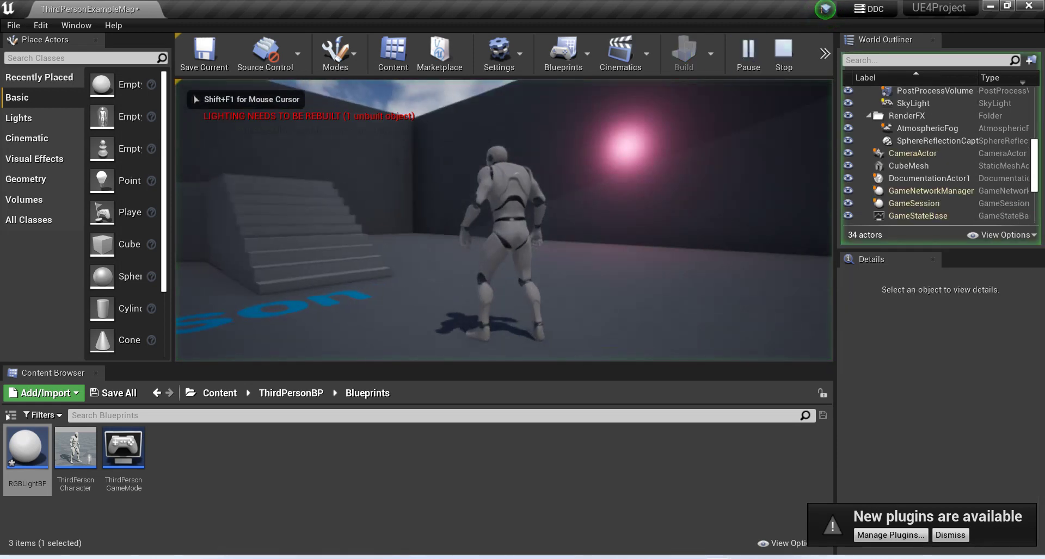
{"action": "key", "text": "a"}
{"action": "key", "text": "w"}
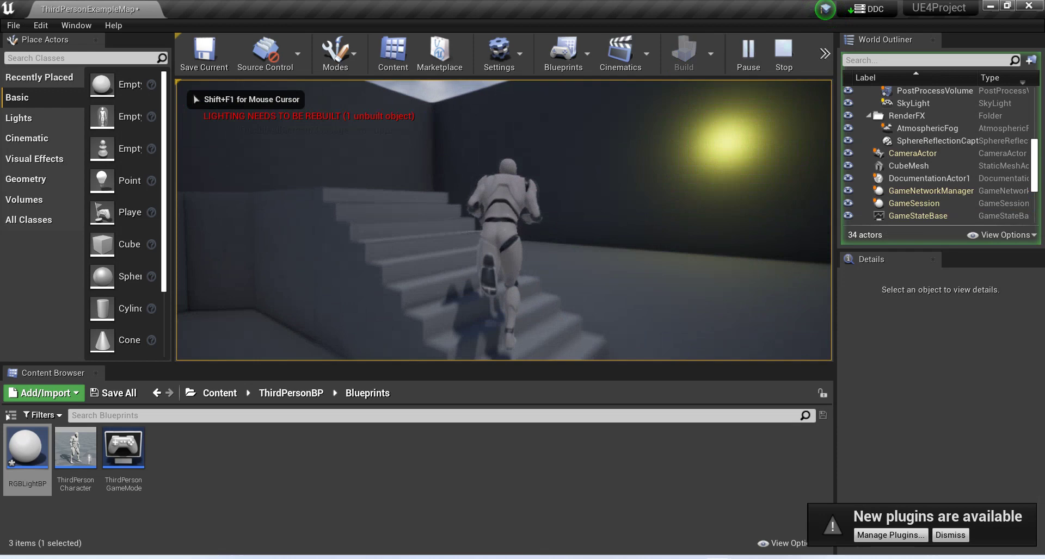
{"action": "key", "text": "a"}
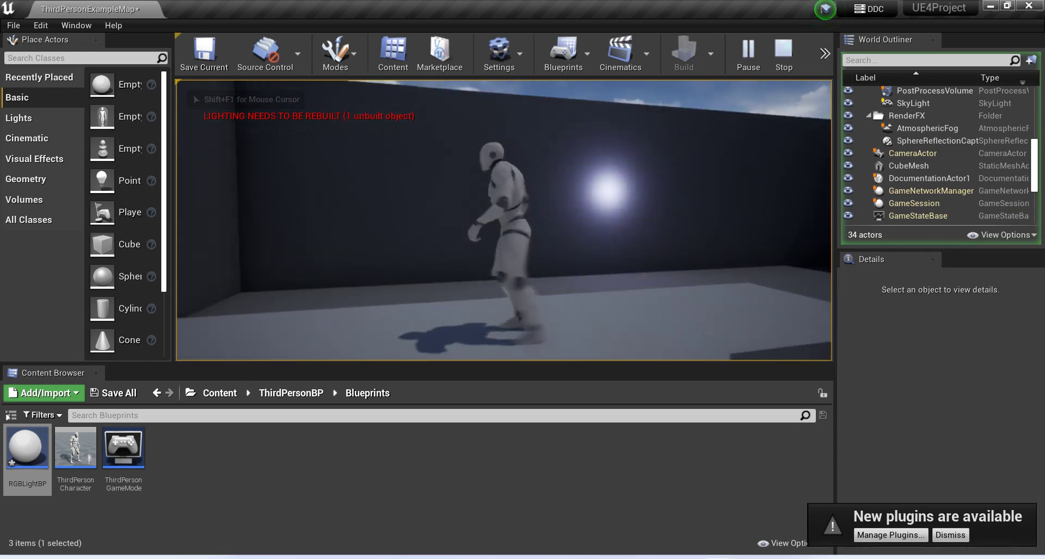
{"action": "key", "text": "Escape"}
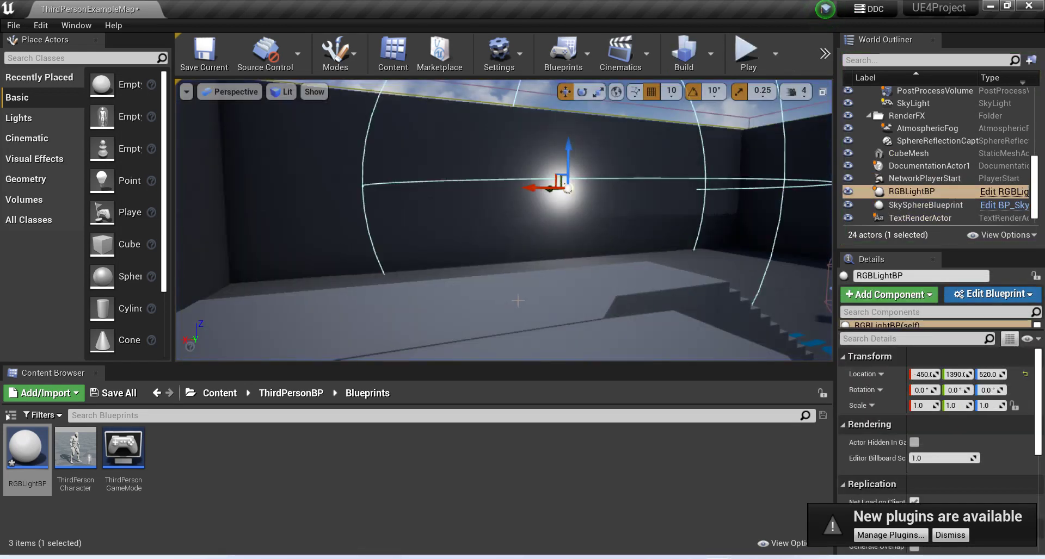
Duplicate the RGBLightBP light four times in a row along the wall, placing the copies at X -150, 160, 390 and 620.
{"action": "right_click_drag", "start_coordinate": [609, 227], "coordinate": [522, 204]}
{"action": "key", "text": "d"}
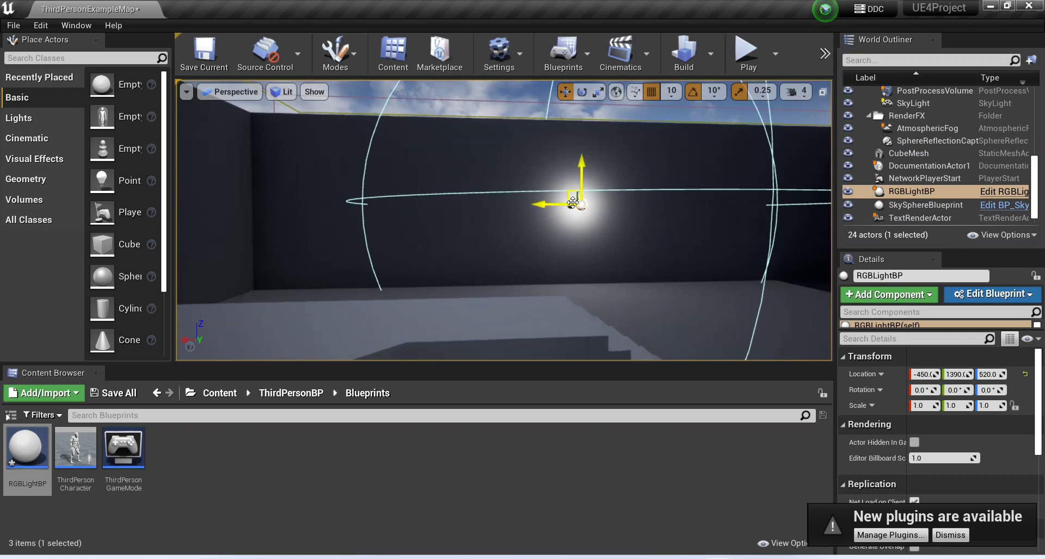
{"action": "key", "text": "ctrl+w"}
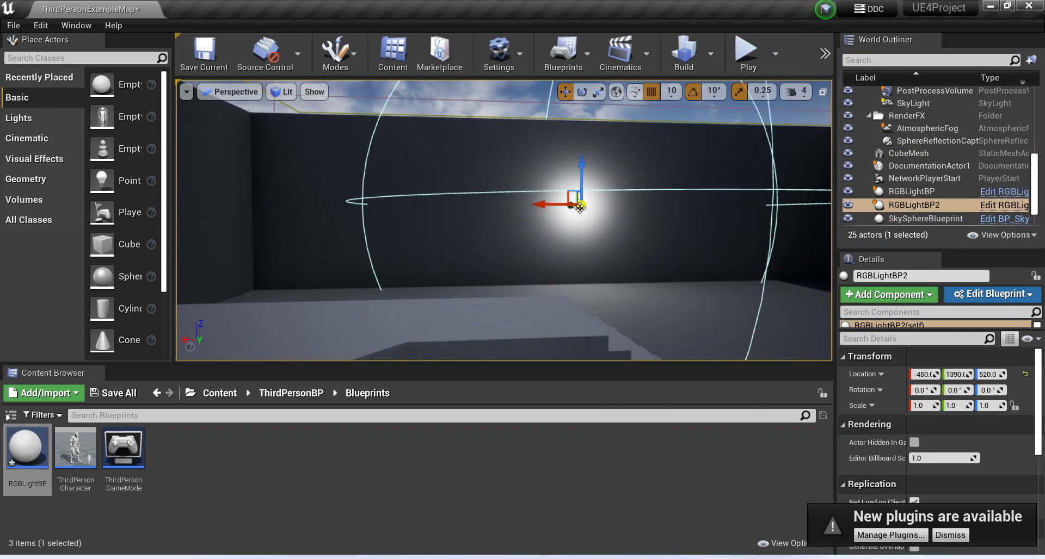
{"action": "left_click_drag", "start_coordinate": [548, 205], "coordinate": [484, 203]}
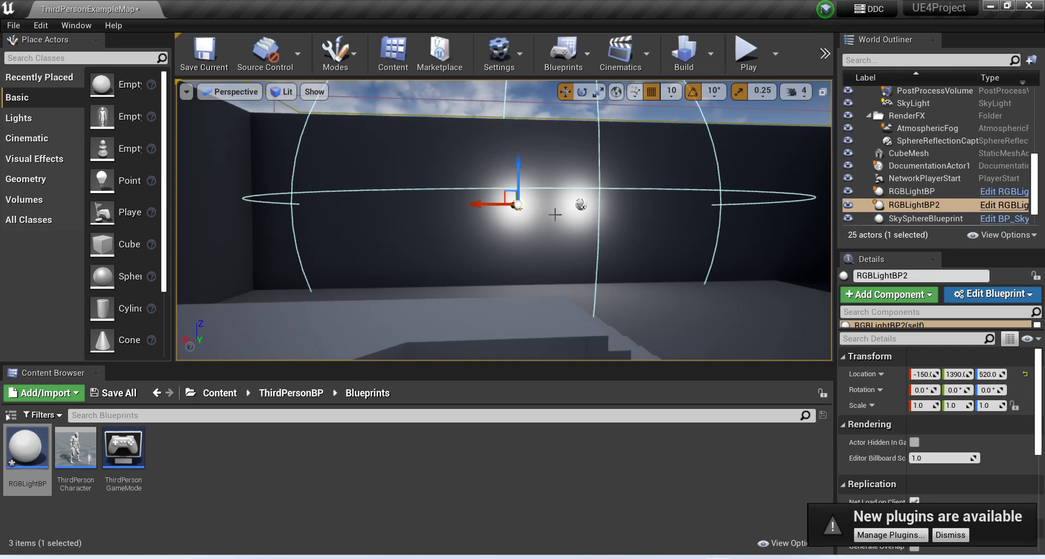
{"action": "key", "text": "ctrl+w"}
{"action": "left_click_drag", "start_coordinate": [483, 204], "coordinate": [413, 205]}
{"action": "key", "text": "ctrl+w"}
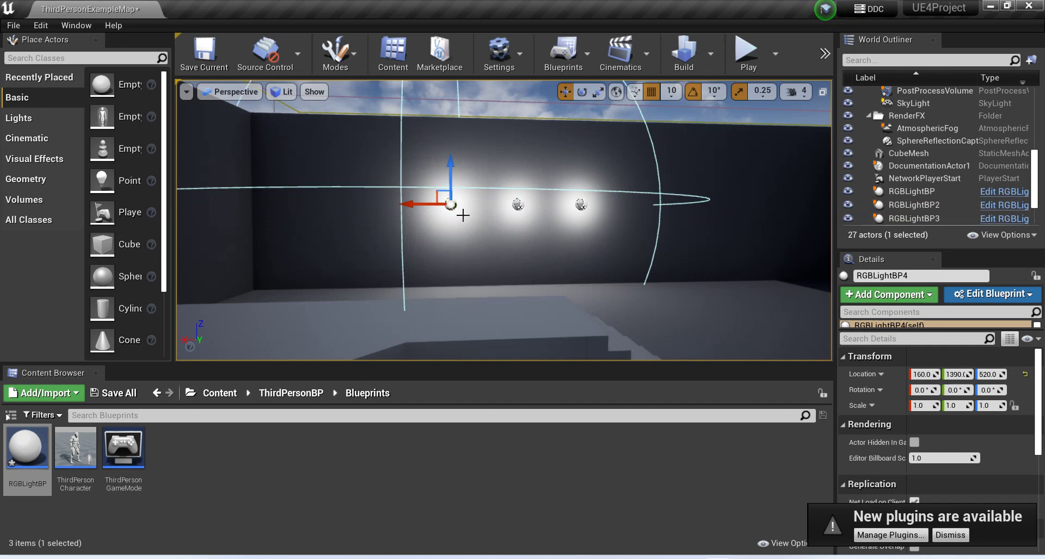
{"action": "left_click_drag", "start_coordinate": [414, 205], "coordinate": [307, 204]}
{"action": "key", "text": "ctrl+w"}
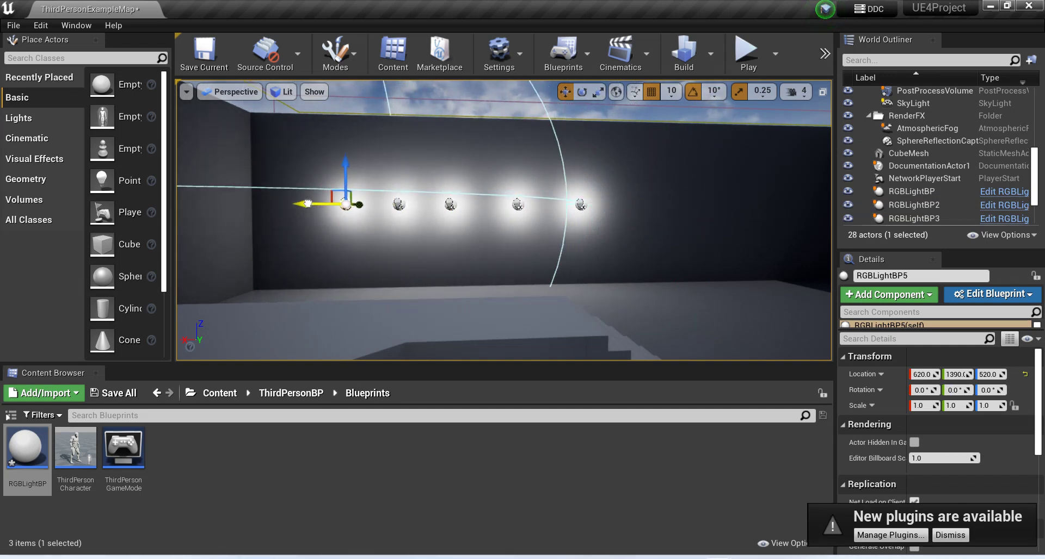
Select all five RGBLightBP lights along the wall together, leaving the wall out of the selection.
{"action": "left_click", "coordinate": [580, 205]}
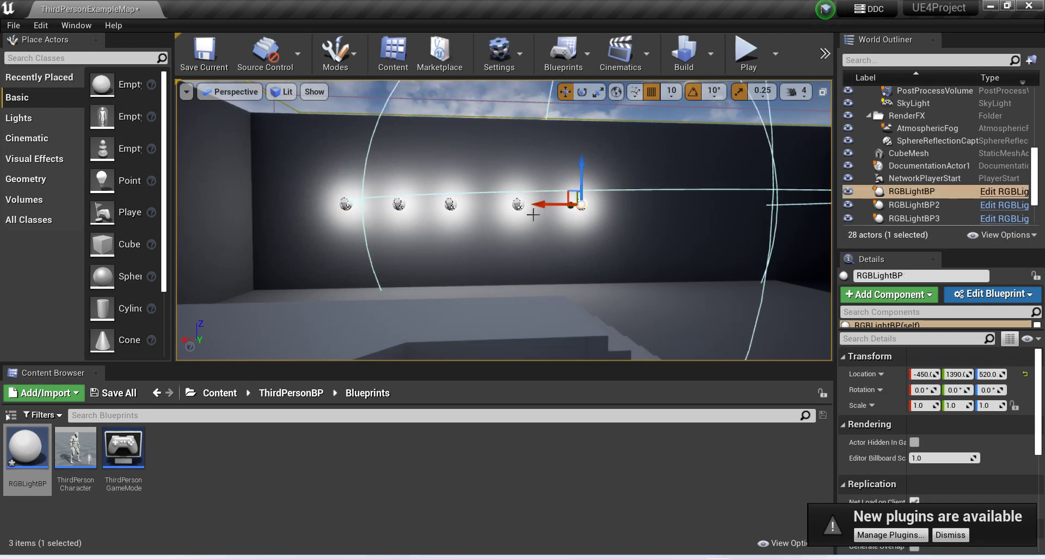
{"action": "left_click", "coordinate": [554, 199], "text": "ctrl"}
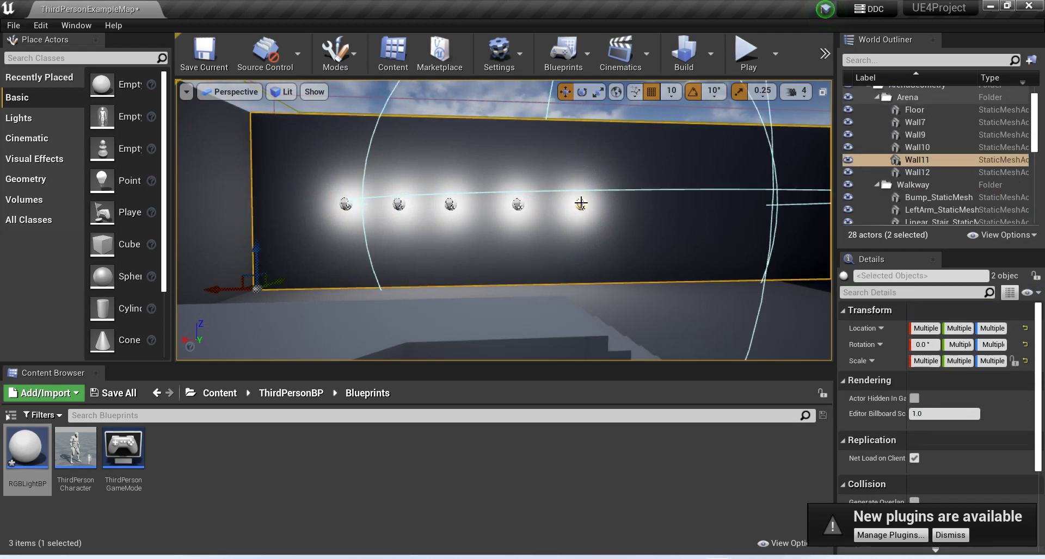
{"action": "left_click", "coordinate": [581, 203]}
{"action": "left_click", "coordinate": [517, 204], "text": "ctrl"}
{"action": "left_click", "coordinate": [450, 204], "text": "ctrl"}
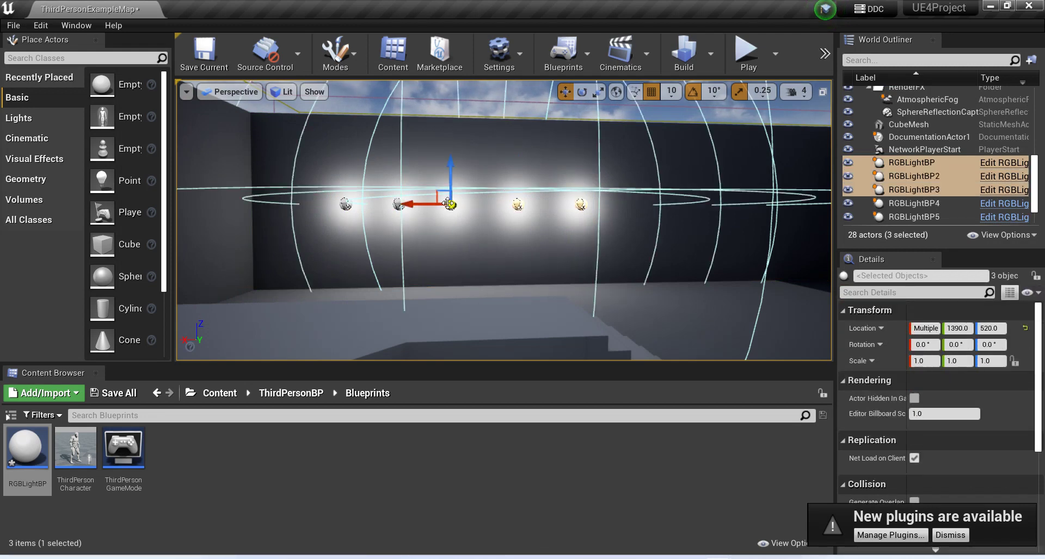
{"action": "left_click", "coordinate": [391, 205], "text": "ctrl"}
{"action": "left_click", "coordinate": [342, 206], "text": "ctrl"}
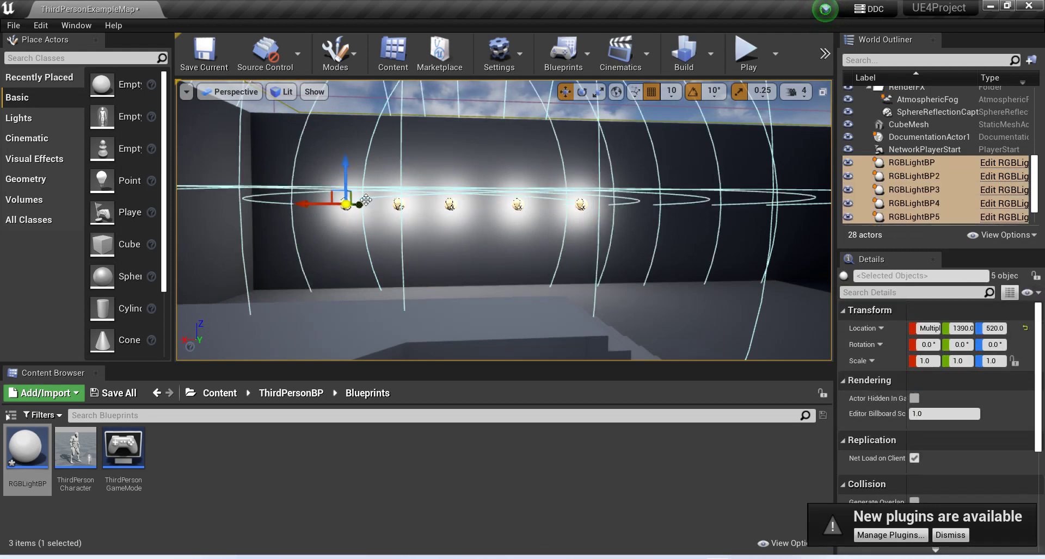
{"action": "left_click", "coordinate": [398, 204]}
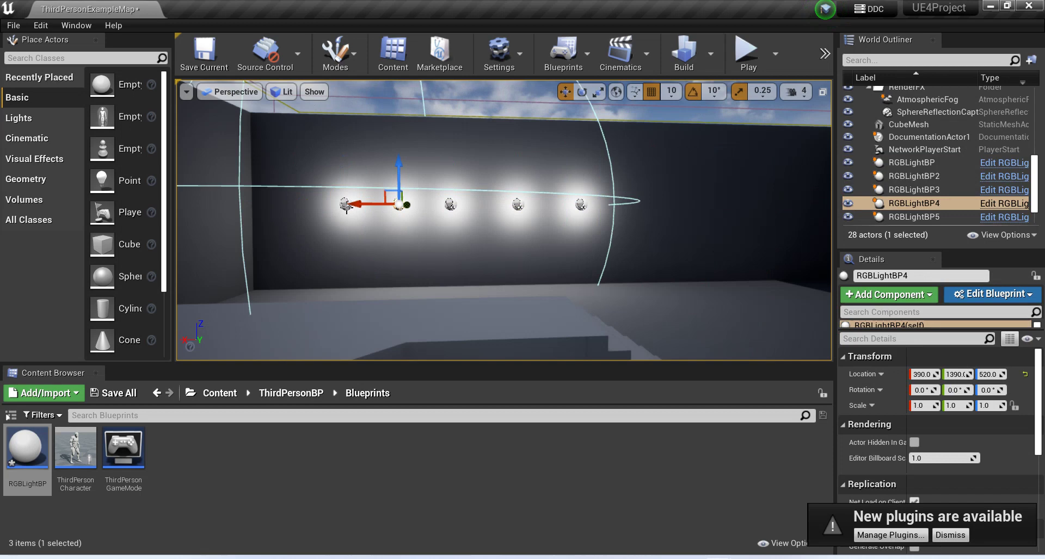
{"action": "left_click", "coordinate": [346, 204], "text": "ctrl"}
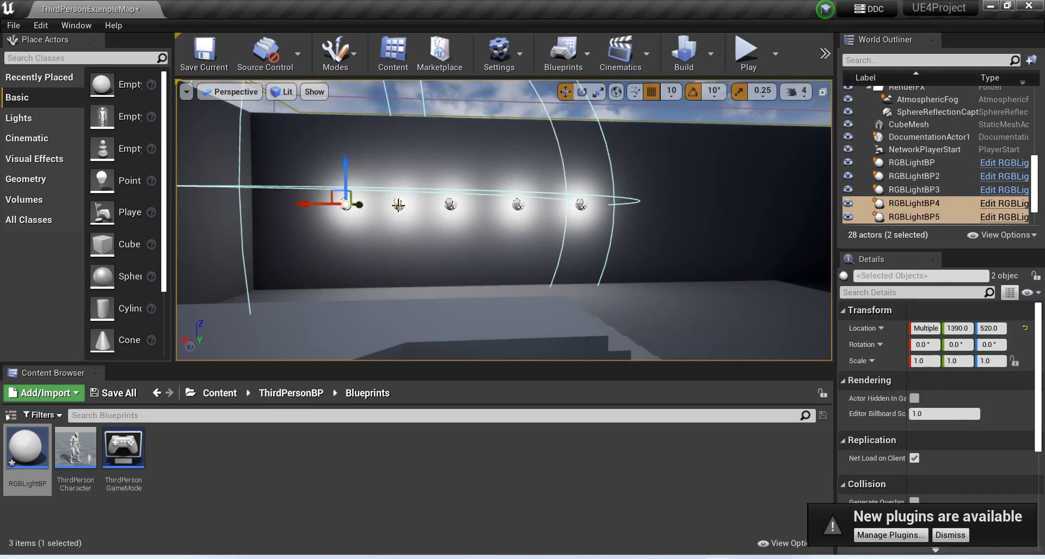
{"action": "left_click", "coordinate": [345, 205], "text": "ctrl"}
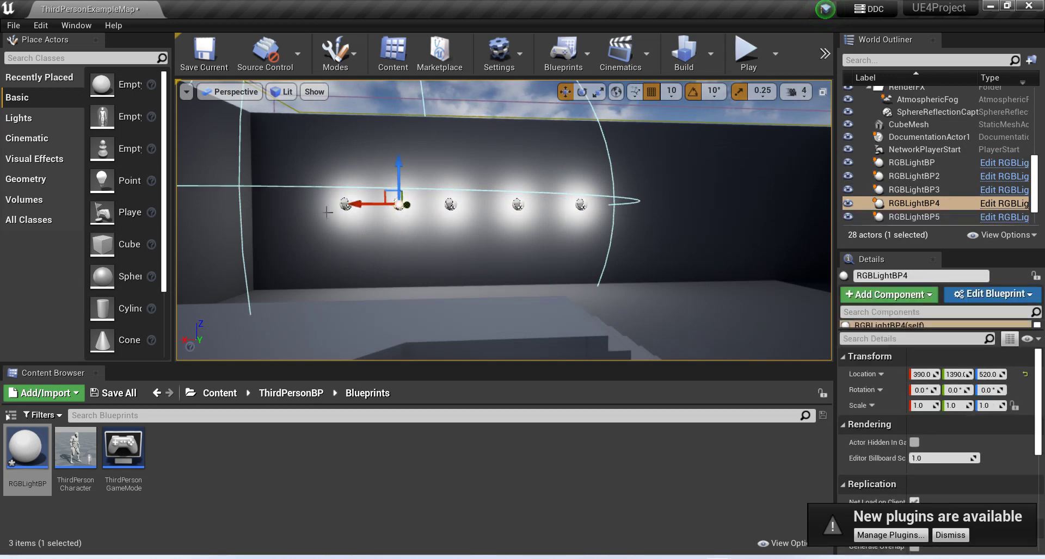
{"action": "left_click", "coordinate": [346, 204], "text": "ctrl"}
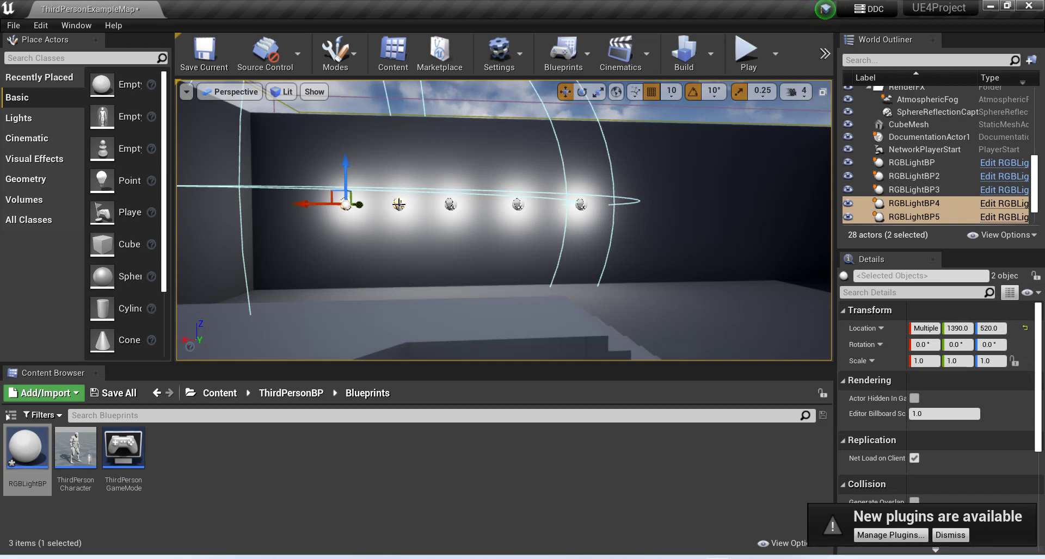
{"action": "left_click", "coordinate": [403, 207], "text": "ctrl"}
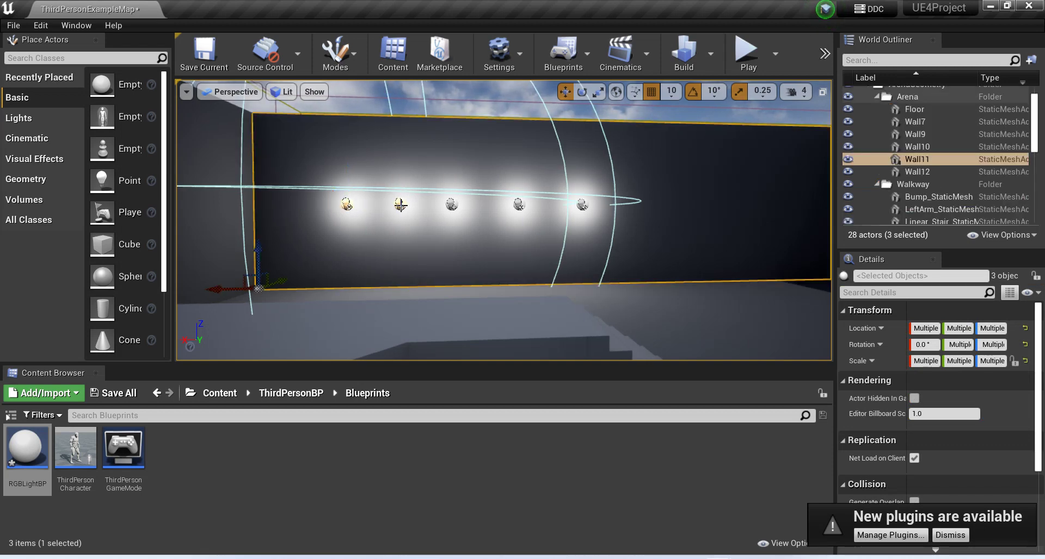
{"action": "left_click", "coordinate": [554, 217]}
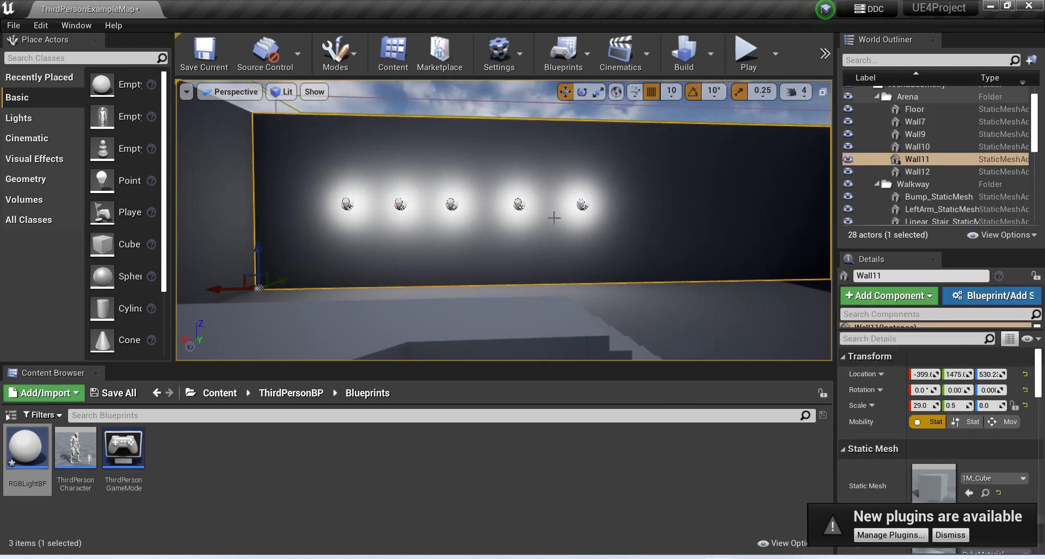
Play the level, run the character around the five RGBLightBP lights to examine their changing colours, and stop the session.
{"action": "left_click", "coordinate": [746, 51]}
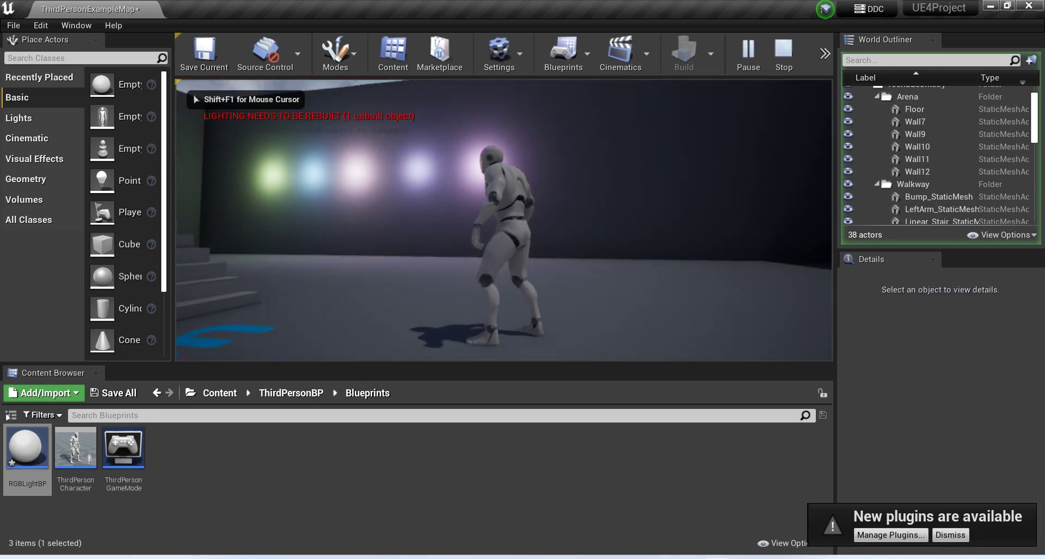
{"action": "key", "text": "w"}
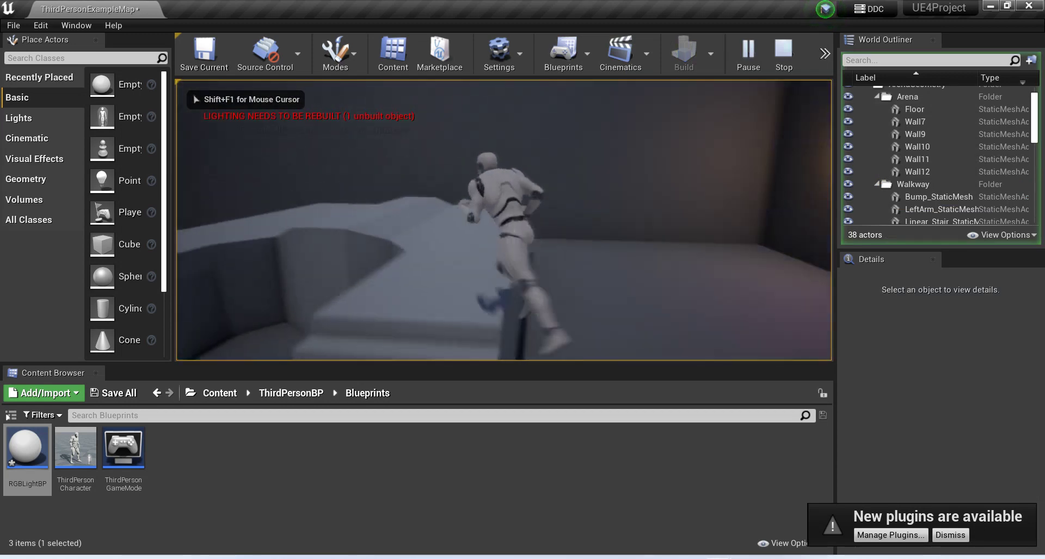
{"action": "key", "text": "s"}
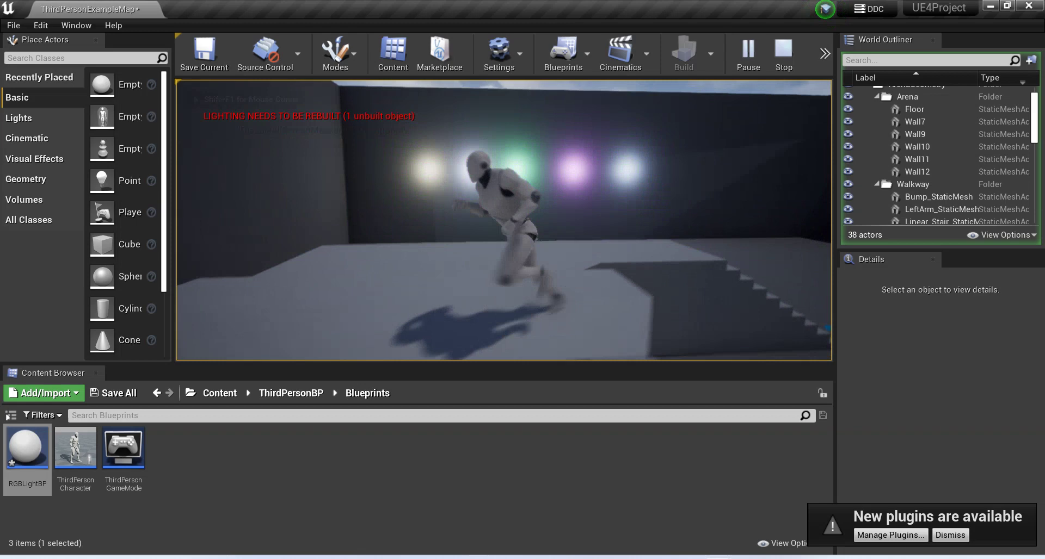
{"action": "key", "text": "Escape"}
Duplicate the RGBLightBP light into a second row at Z 700, placing the copies at X -450, -170, 130, 390 and 620.
{"action": "left_click", "coordinate": [631, 169]}
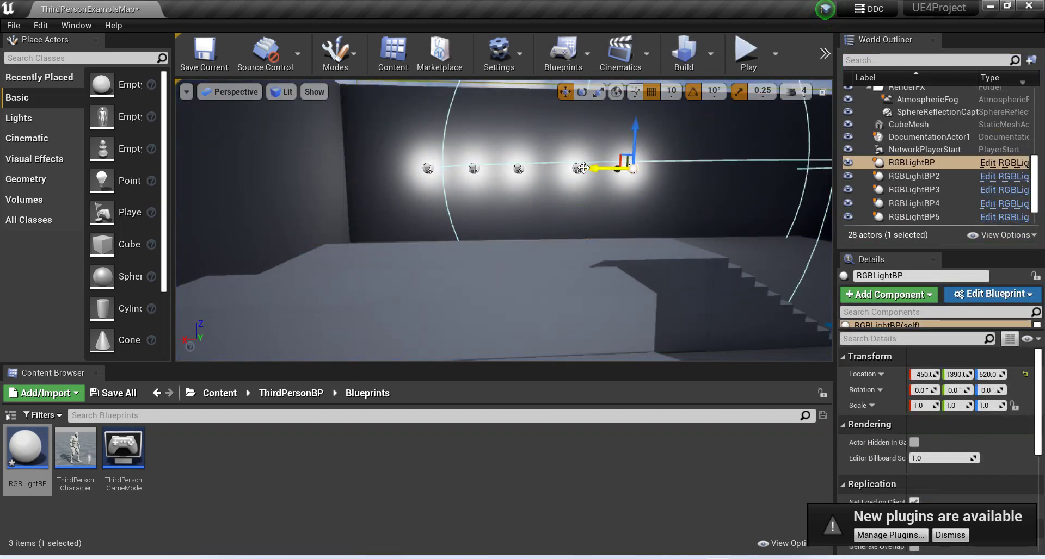
{"action": "left_click_drag", "start_coordinate": [577, 167], "coordinate": [634, 111], "text": "alt"}
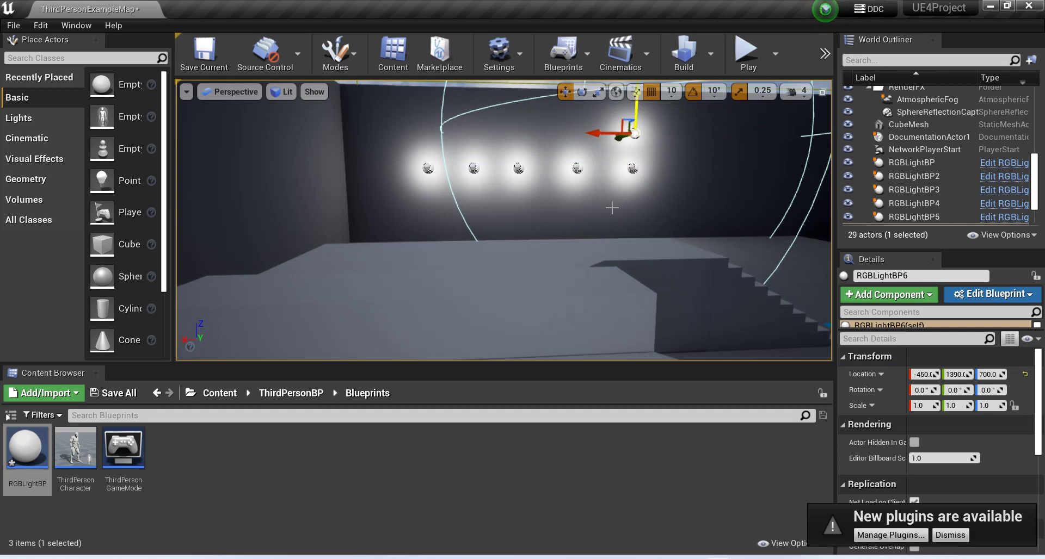
{"action": "right_click_drag", "start_coordinate": [504, 220], "coordinate": [516, 118]}
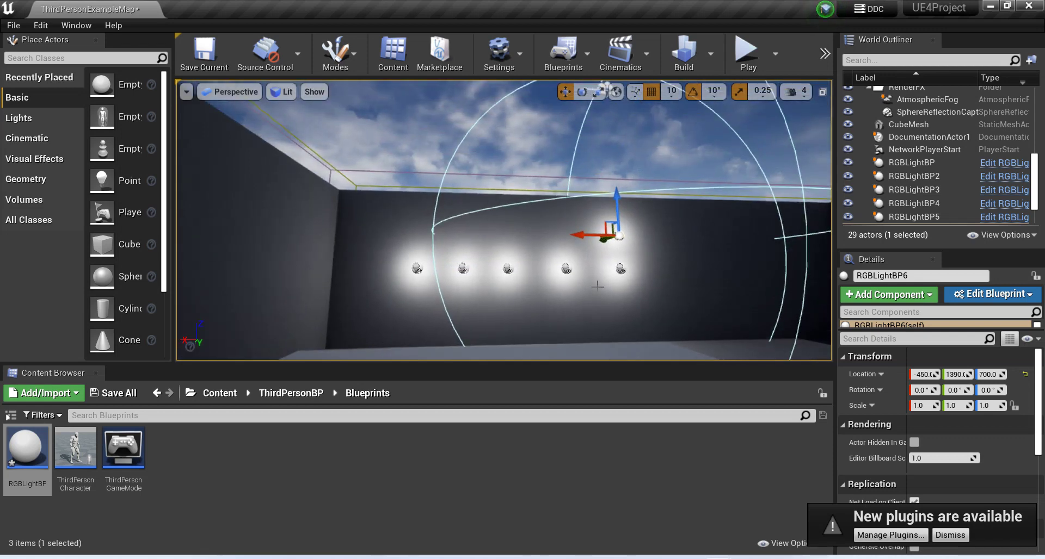
{"action": "left_click_drag", "start_coordinate": [596, 230], "coordinate": [478, 241], "text": "alt"}
{"action": "left_click", "coordinate": [530, 234], "text": "alt"}
{"action": "left_click", "coordinate": [470, 230], "text": "alt"}
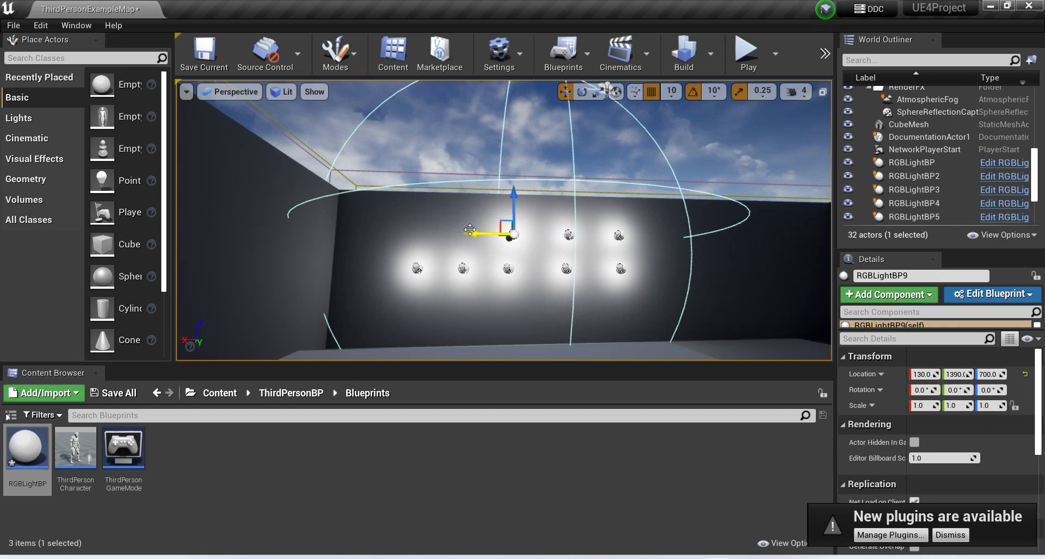
{"action": "left_click_drag", "start_coordinate": [477, 235], "coordinate": [424, 238]}
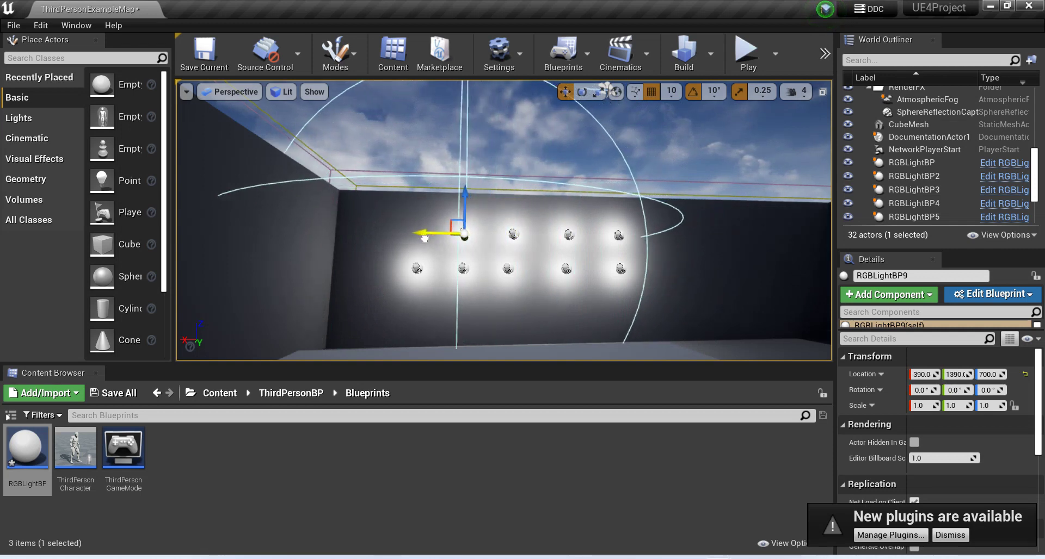
{"action": "left_click", "coordinate": [425, 229], "text": "alt"}
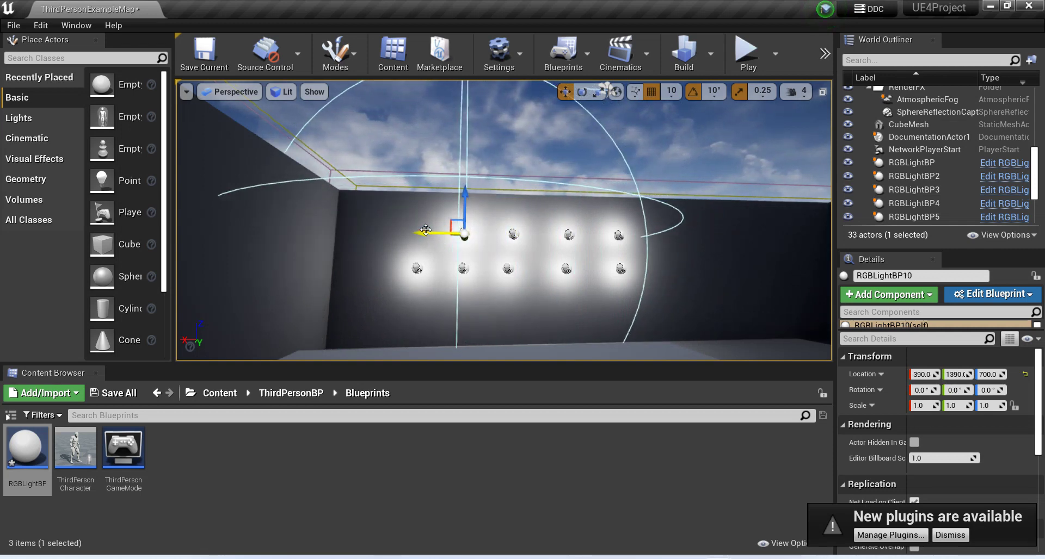
{"action": "left_click_drag", "start_coordinate": [424, 234], "coordinate": [375, 238]}
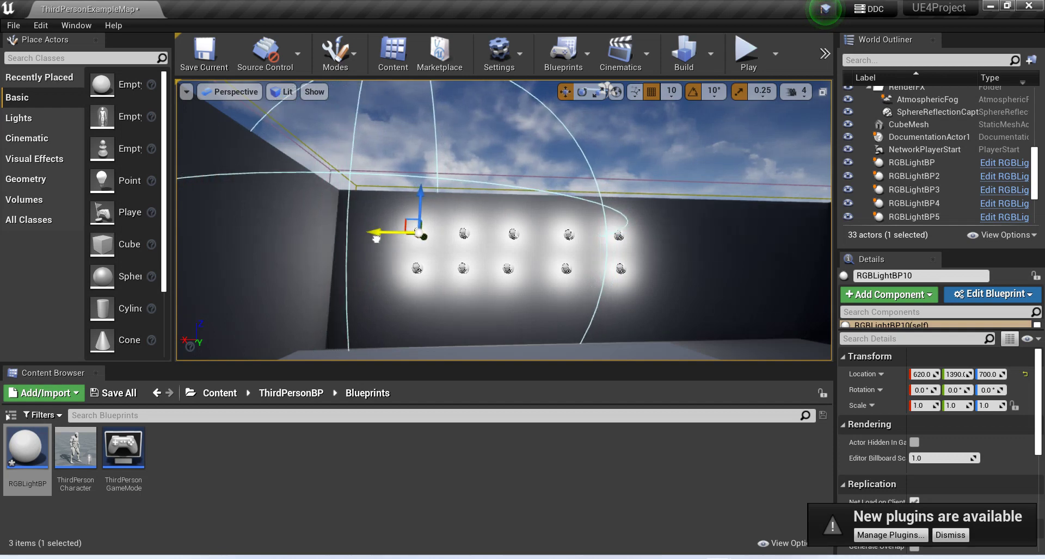
{"action": "left_click", "coordinate": [620, 235]}
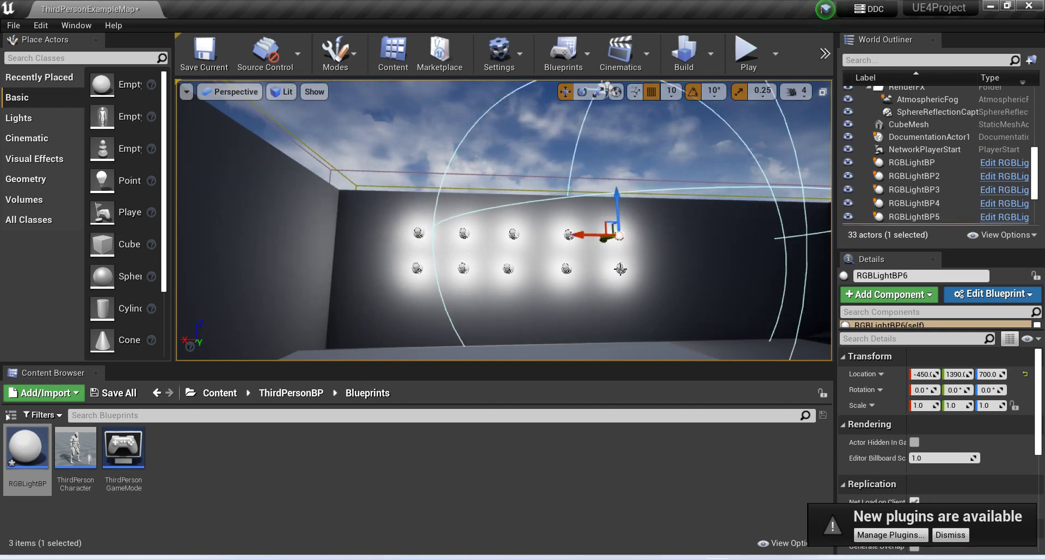
{"action": "left_click", "coordinate": [620, 269], "text": "ctrl"}
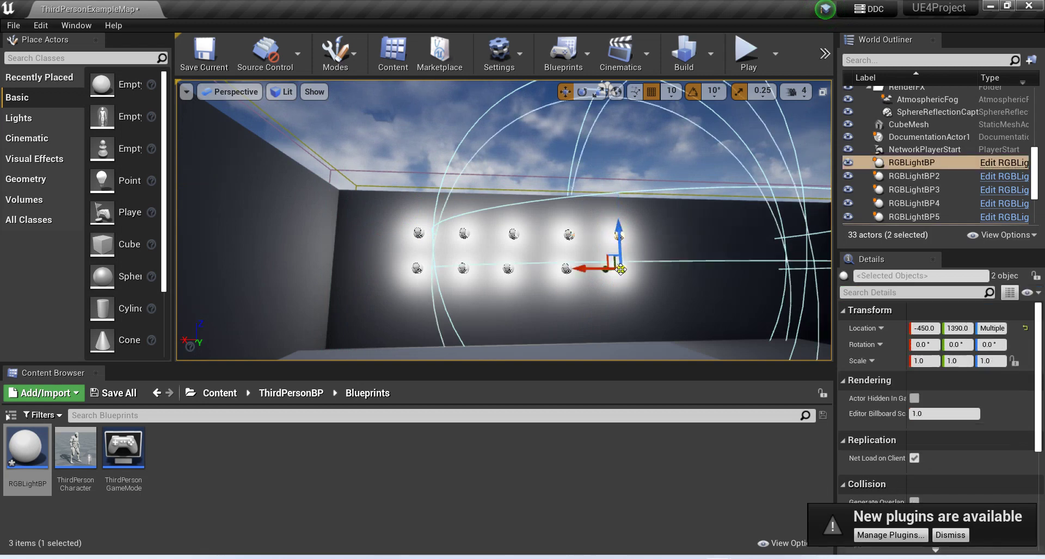
{"action": "left_click", "coordinate": [566, 269], "text": "ctrl"}
{"action": "left_click", "coordinate": [590, 235], "text": "ctrl"}
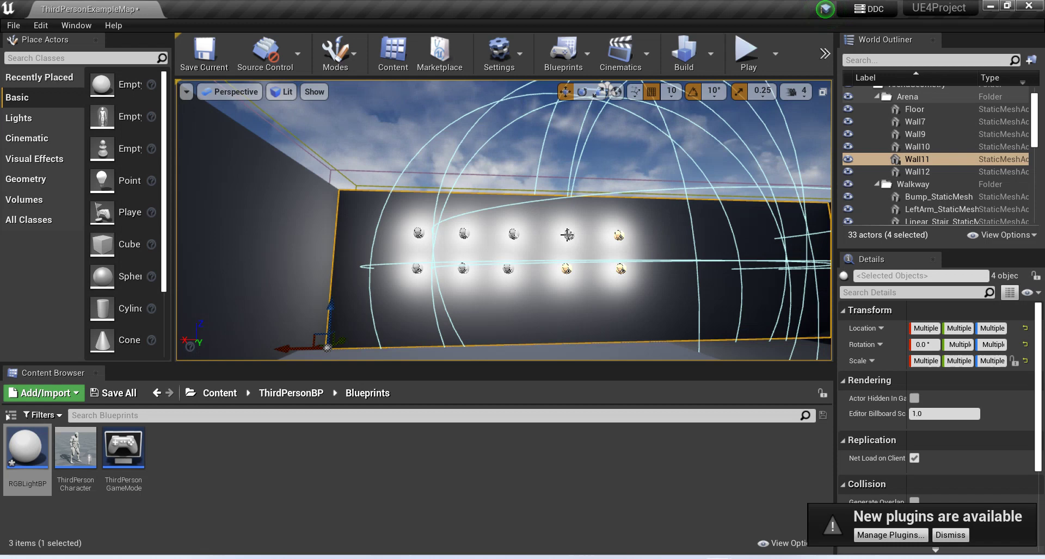
Duplicate the six lights between X -450 and 160, shift the copies along the wall past the X -450 pair, and save the level.
{"action": "left_click", "coordinate": [571, 235]}
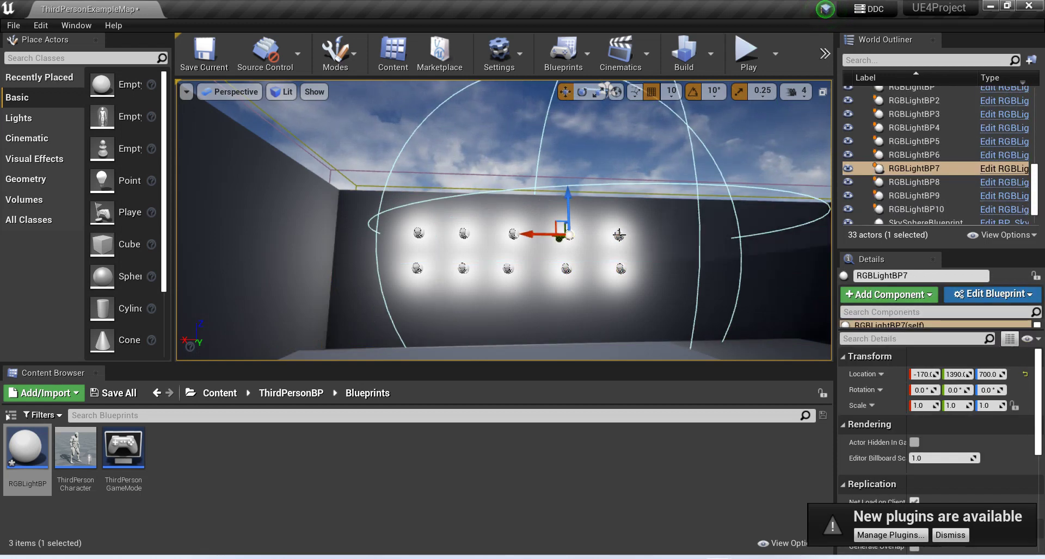
{"action": "left_click", "coordinate": [619, 235], "text": "ctrl"}
{"action": "left_click", "coordinate": [622, 270], "text": "ctrl"}
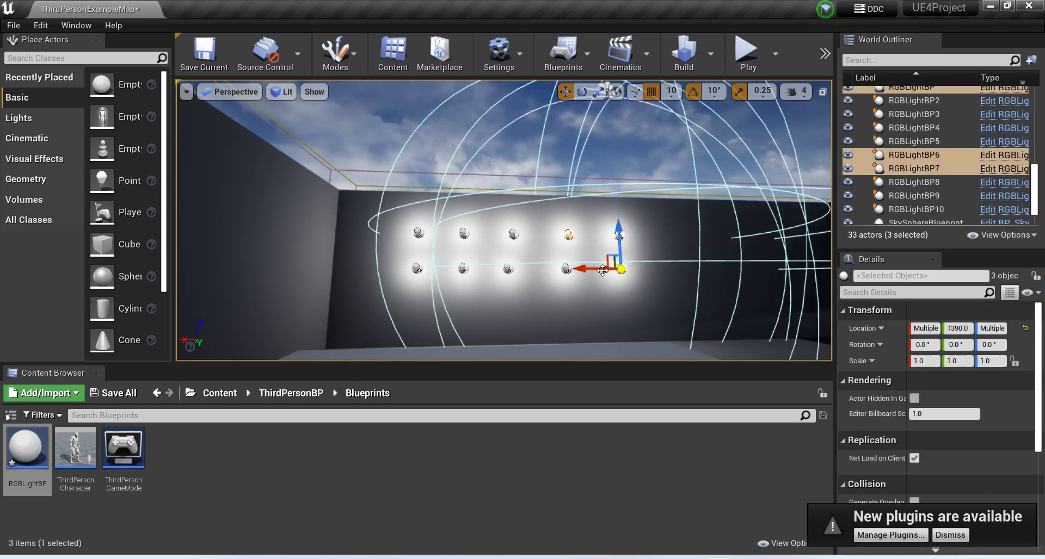
{"action": "left_click", "coordinate": [566, 267], "text": "ctrl"}
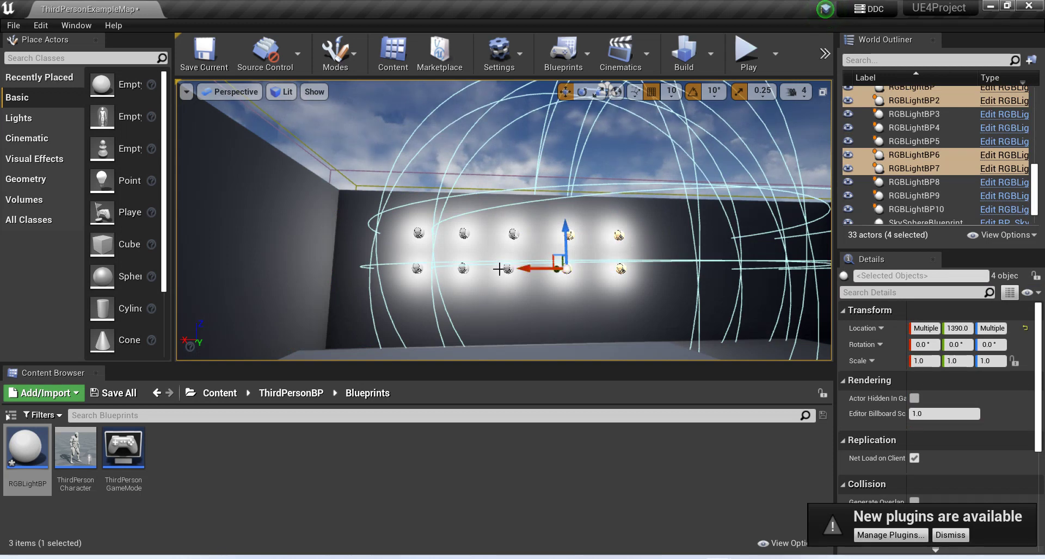
{"action": "left_click", "coordinate": [506, 268], "text": "ctrl"}
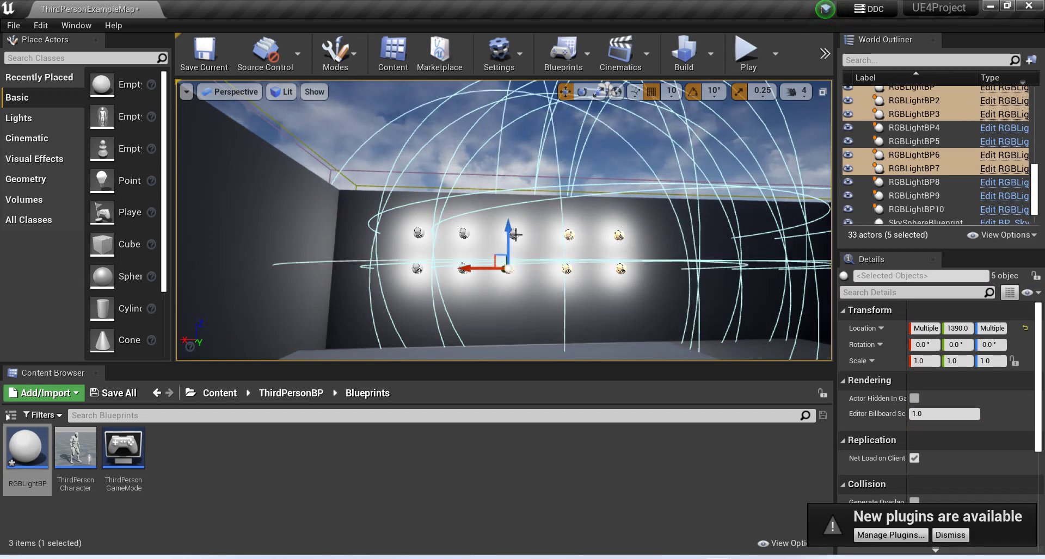
{"action": "left_click", "coordinate": [515, 235], "text": "ctrl"}
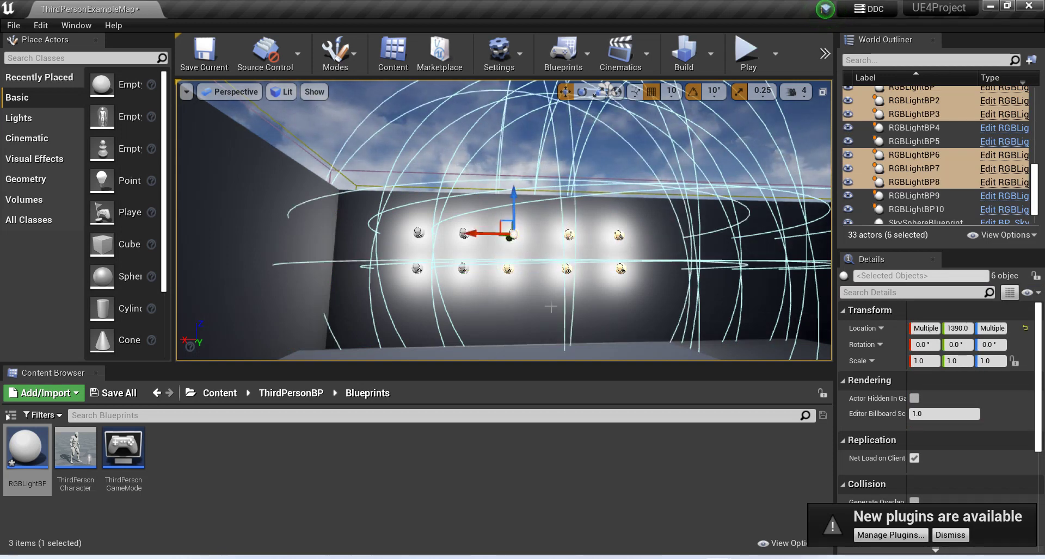
{"action": "key", "text": "ctrl+w"}
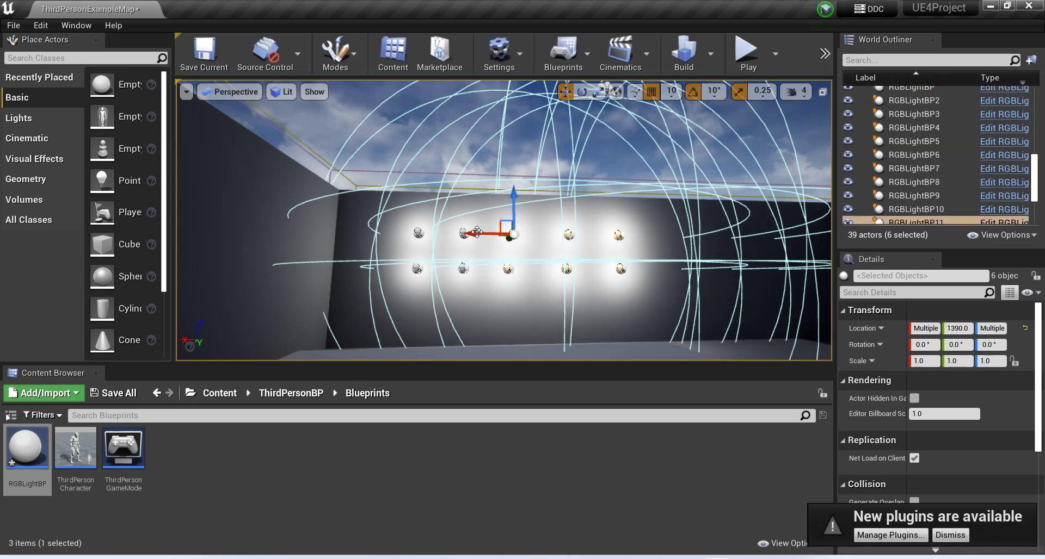
{"action": "left_click_drag", "start_coordinate": [479, 232], "coordinate": [661, 240]}
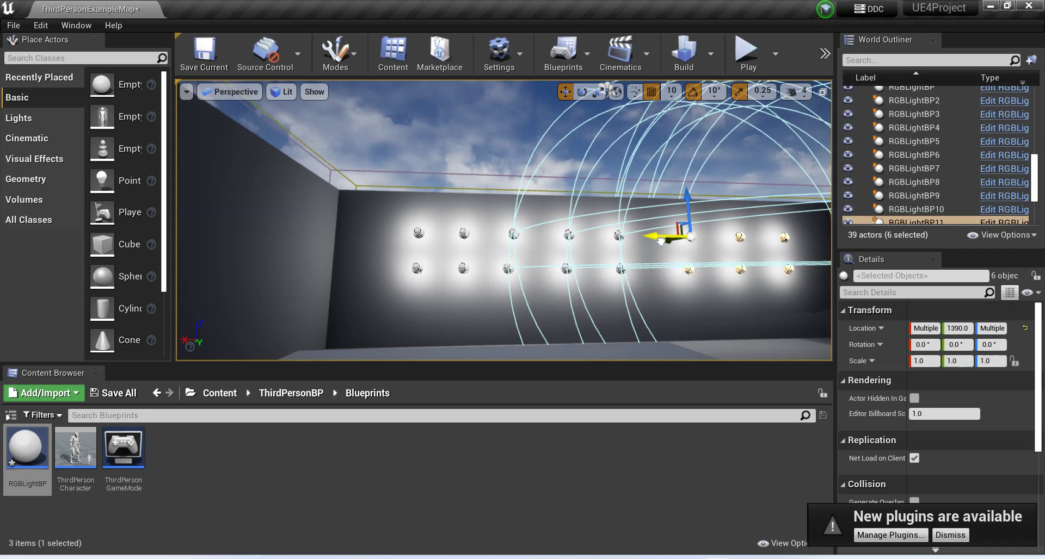
{"action": "key", "text": "ctrl+s"}
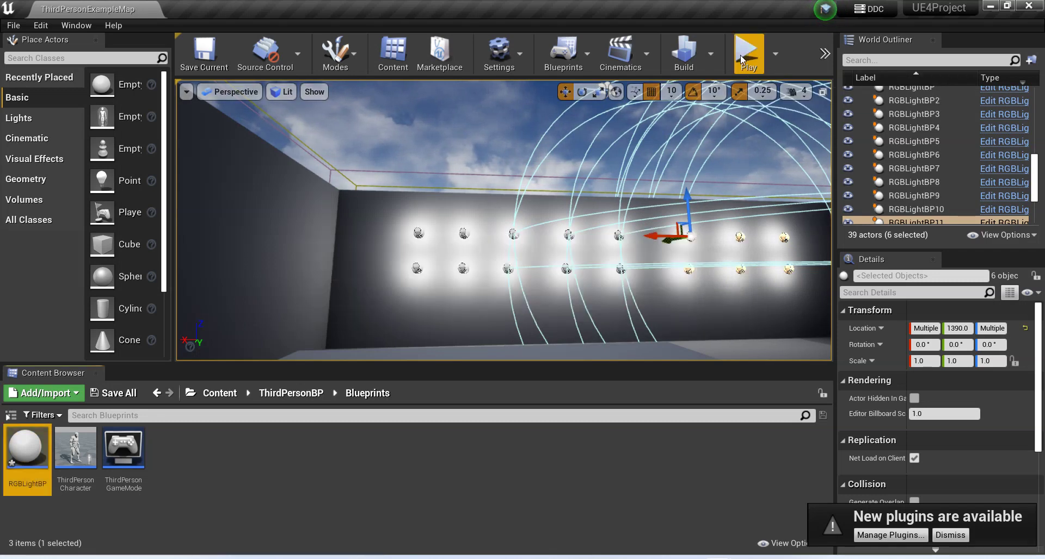
Play the level and run the character along the wall and past the stairs to examine the two rows of colour-changing lights.
{"action": "left_click", "coordinate": [740, 55]}
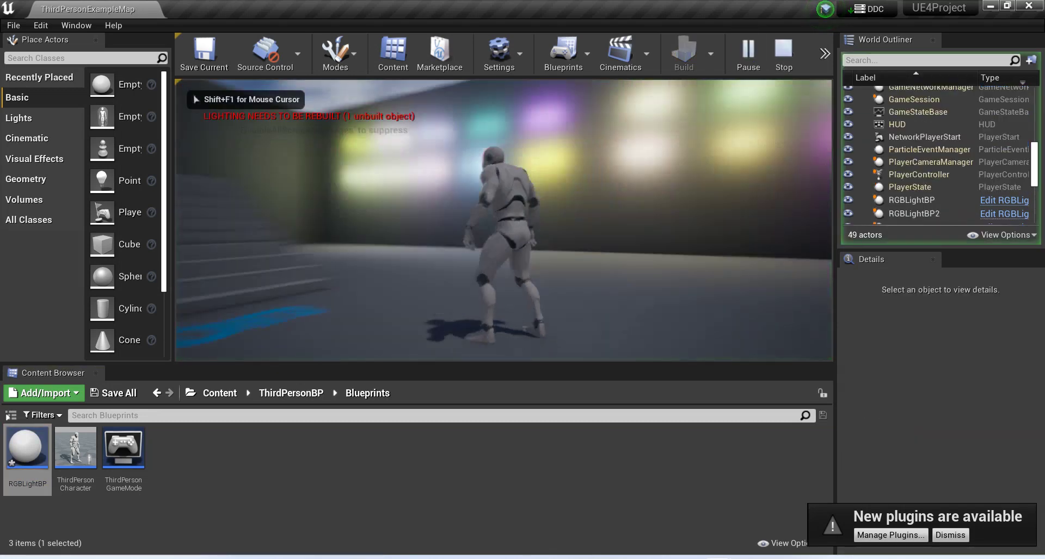
{"action": "key", "text": "s"}
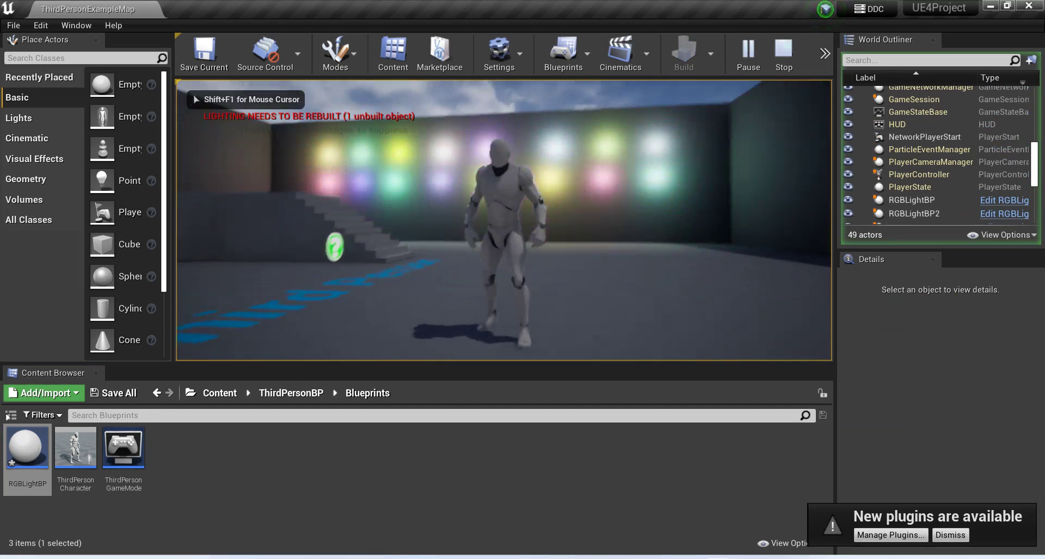
{"action": "key", "text": "w"}
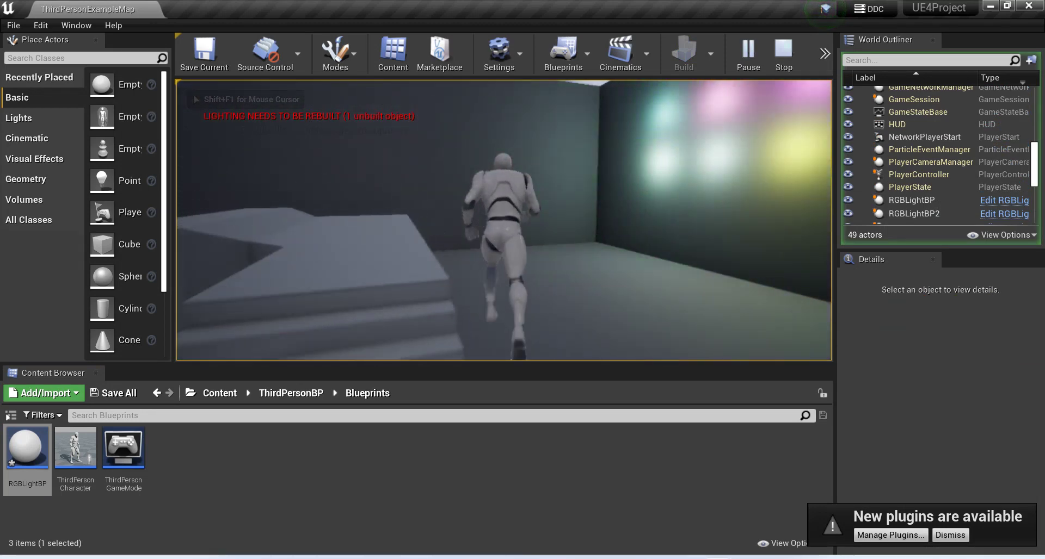
{"action": "key", "text": "w"}
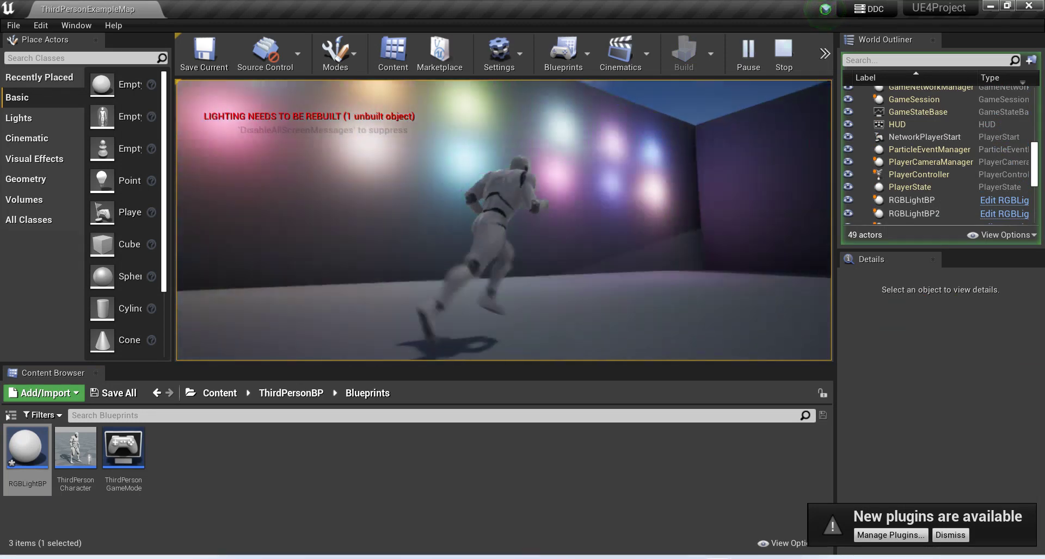
{"action": "key", "text": "d"}
{"action": "key", "text": "s"}
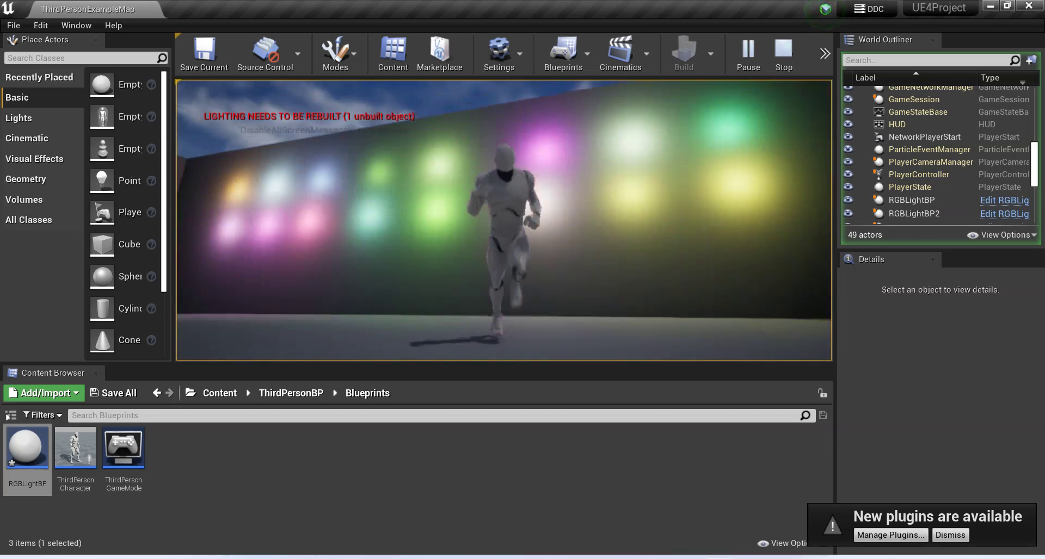
{"action": "key", "text": "a"}
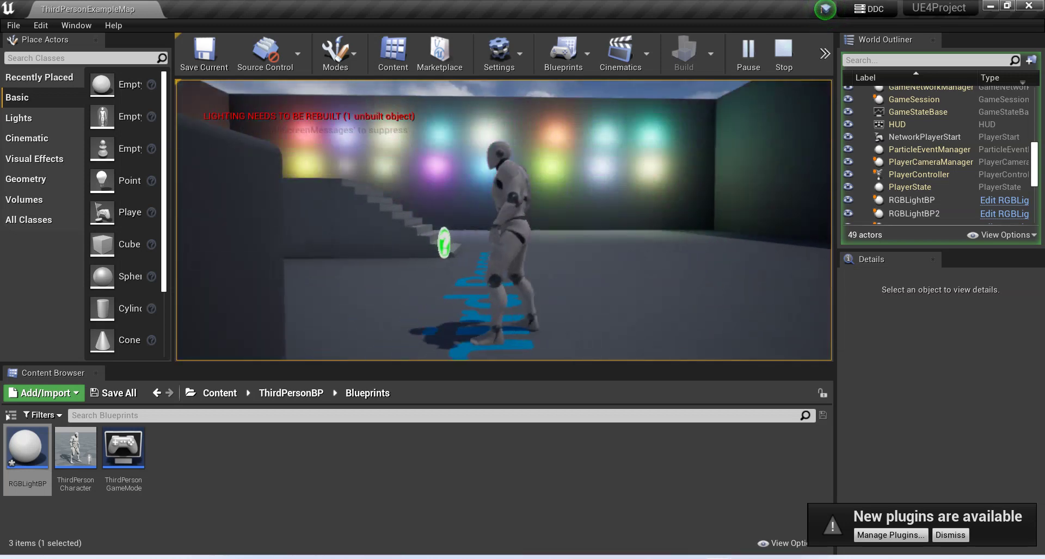
{"action": "key", "text": "w"}
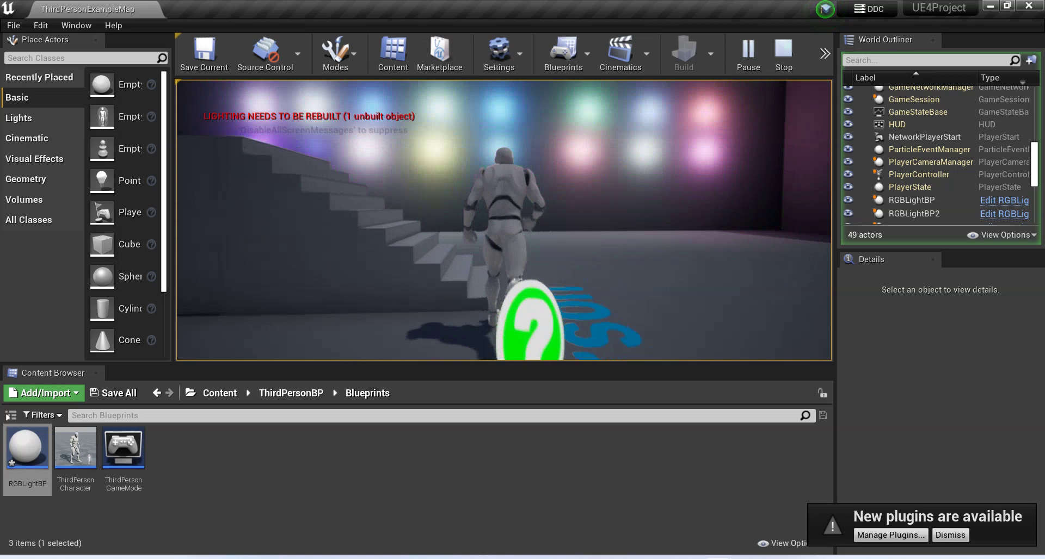
{"action": "key", "text": "a"}
{"action": "key", "text": "s"}
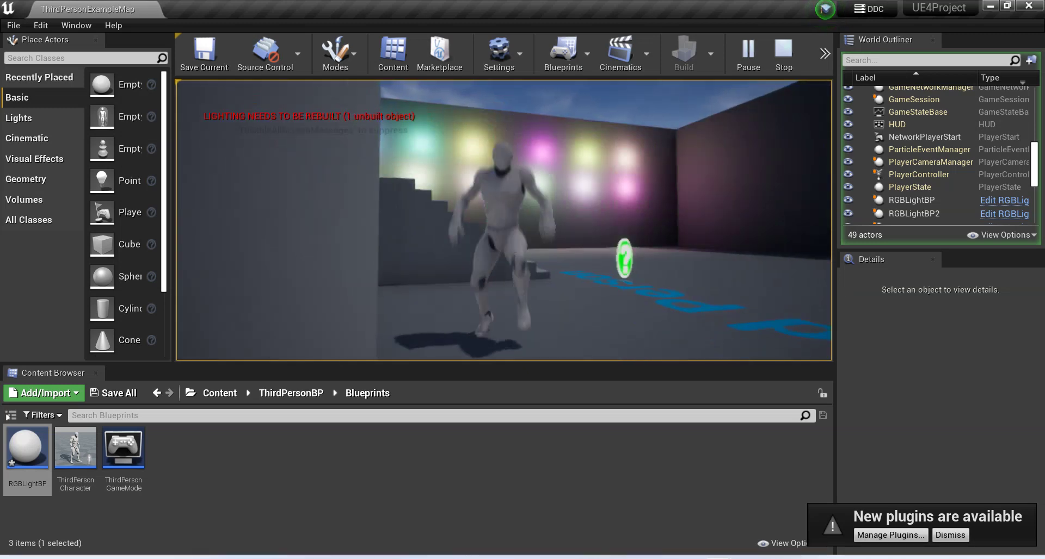
Run and jump the character through the level to view both light rows from different distances, and stop the session.
{"action": "key", "text": "d"}
{"action": "key", "text": "w"}
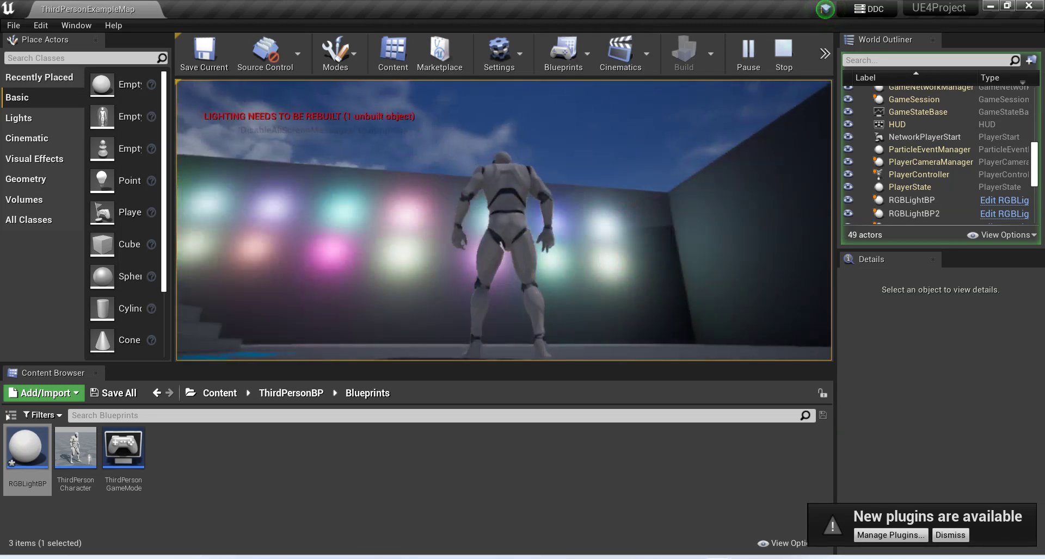
{"action": "key", "text": "w"}
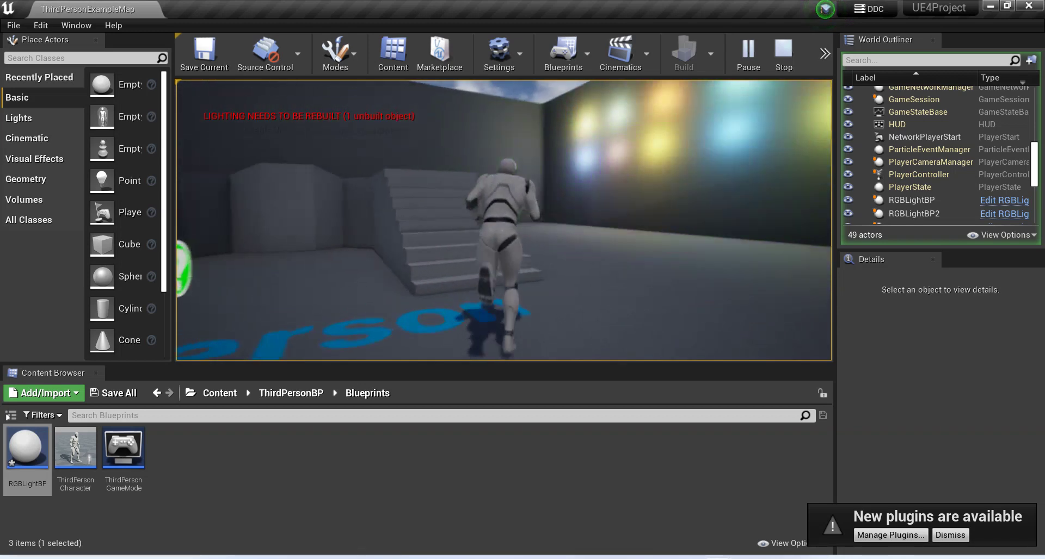
{"action": "key", "text": "s"}
{"action": "key", "text": "space"}
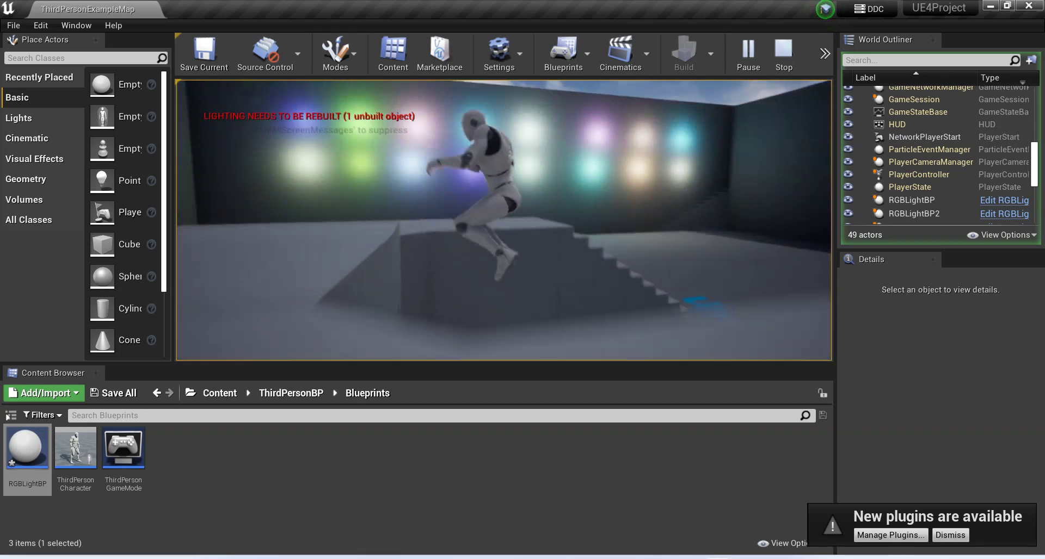
{"action": "key", "text": "w"}
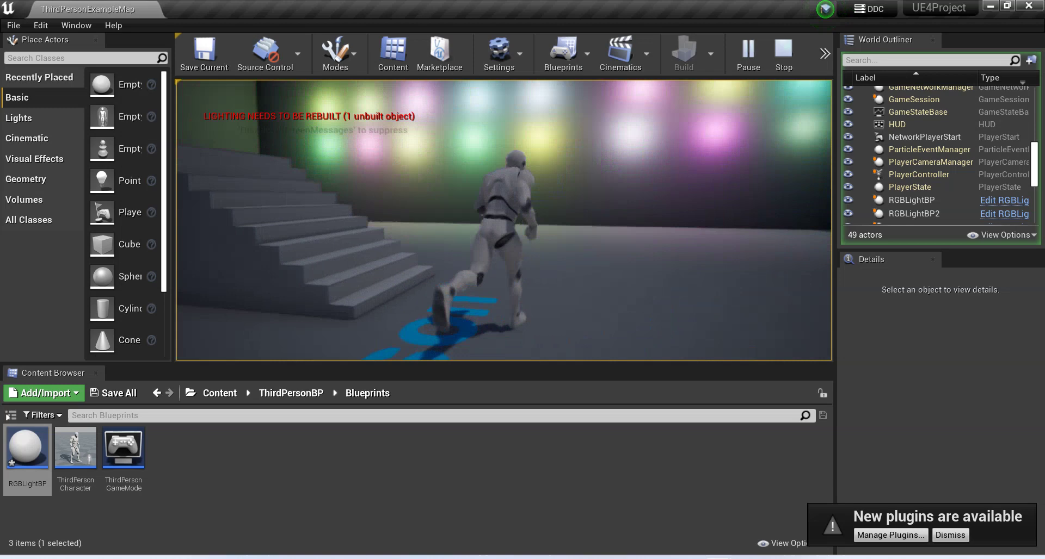
{"action": "key", "text": "d"}
{"action": "key", "text": "w"}
{"action": "key", "text": "s"}
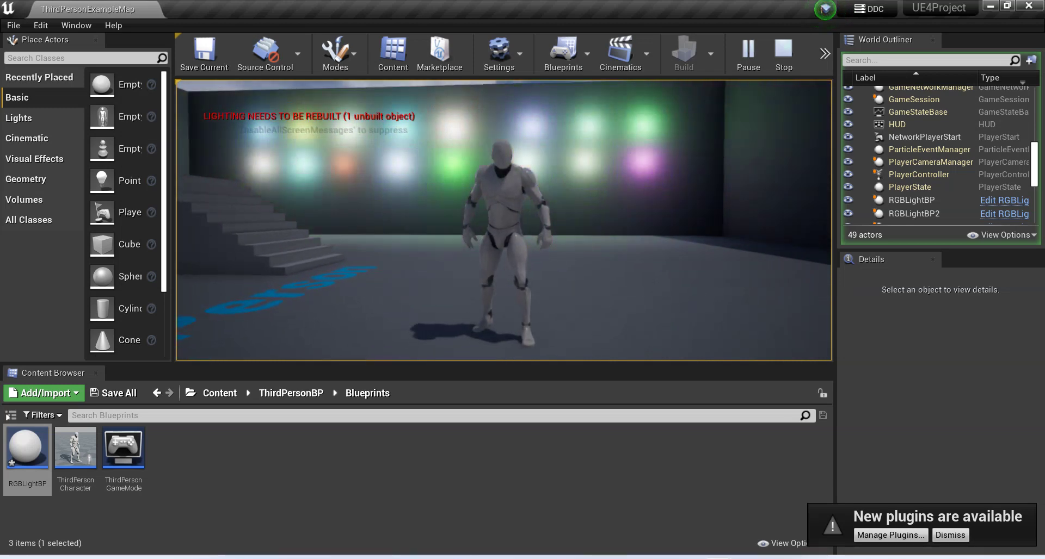
{"action": "key", "text": "Escape"}
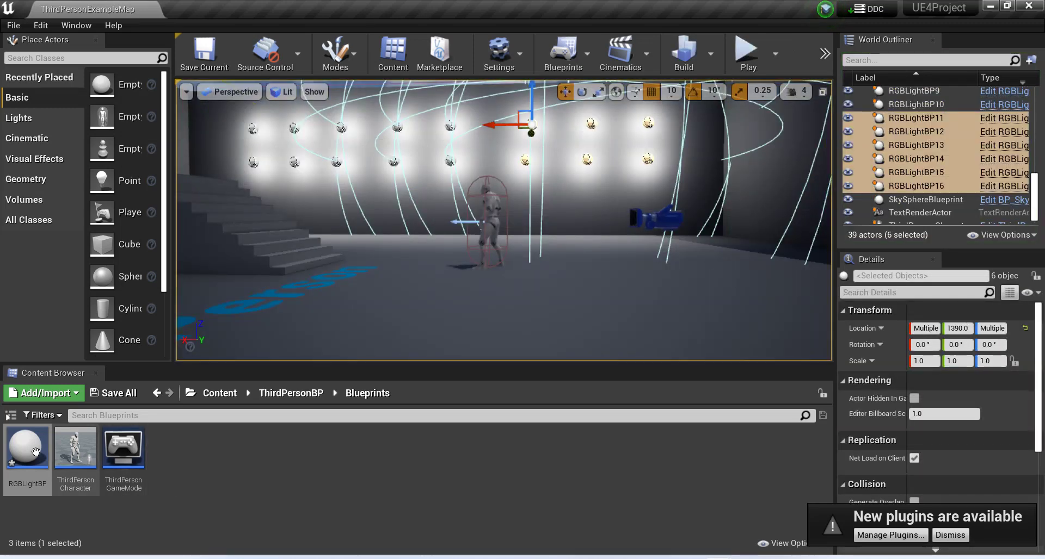
Open the RGBLightBP blueprint and add a Set Intensity node targeting the existing Point Light reference, deleting the extra Point Light node.
{"action": "double_click", "coordinate": [27, 450]}
{"action": "scroll", "coordinate": [568, 338], "scroll_direction": "down", "scroll_amount": 3}
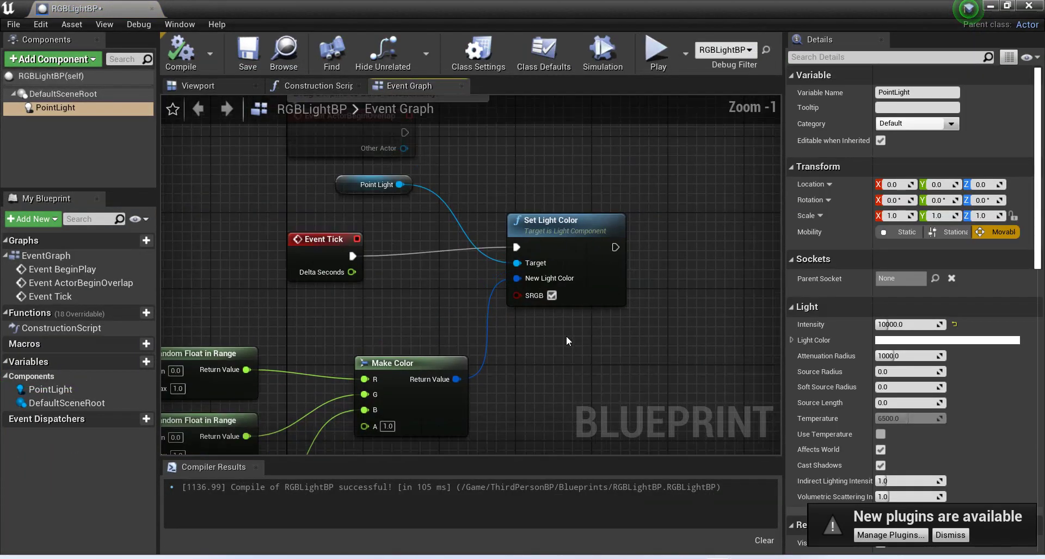
{"action": "right_click_drag", "start_coordinate": [566, 342], "coordinate": [561, 347]}
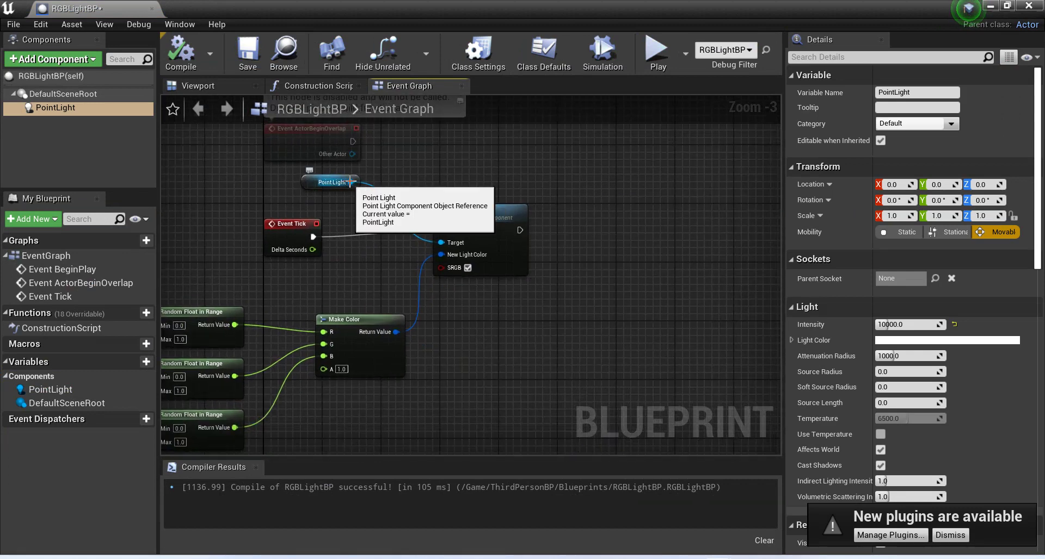
{"action": "left_click_drag", "start_coordinate": [351, 182], "coordinate": [626, 188]}
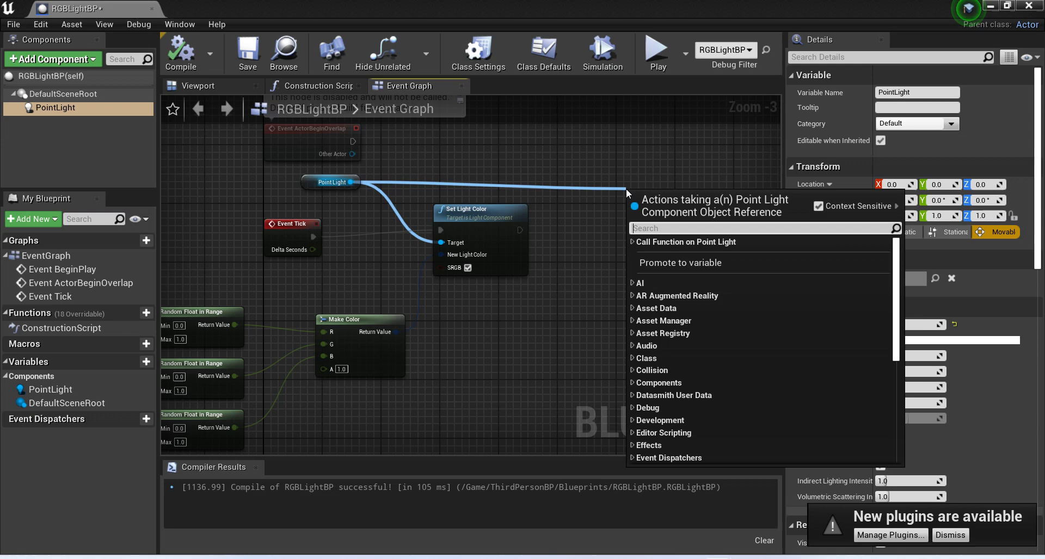
{"action": "type", "text": "set ligh in"}
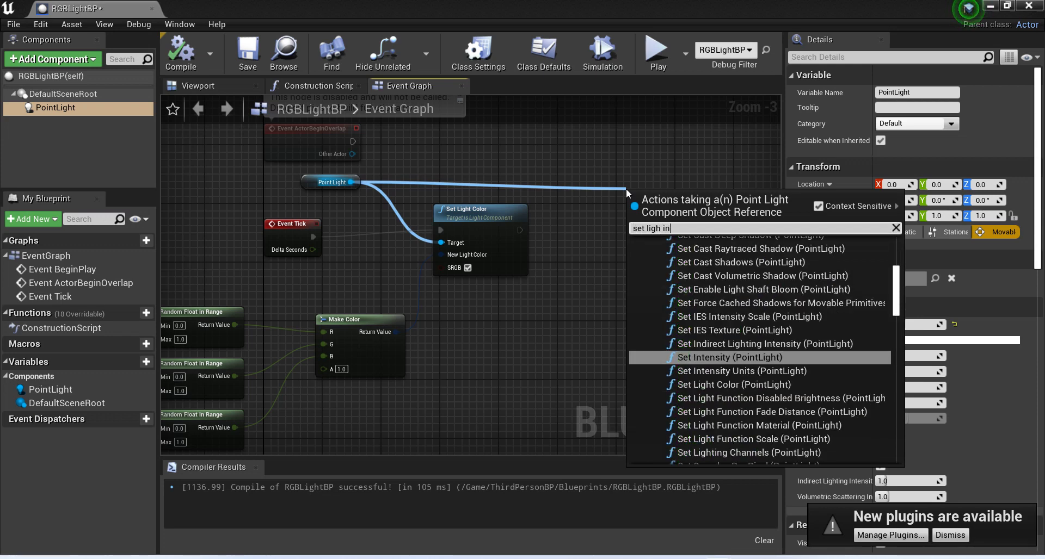
{"action": "type", "text": "t"}
{"action": "key", "text": "Return"}
{"action": "left_click_drag", "start_coordinate": [542, 180], "coordinate": [557, 188]}
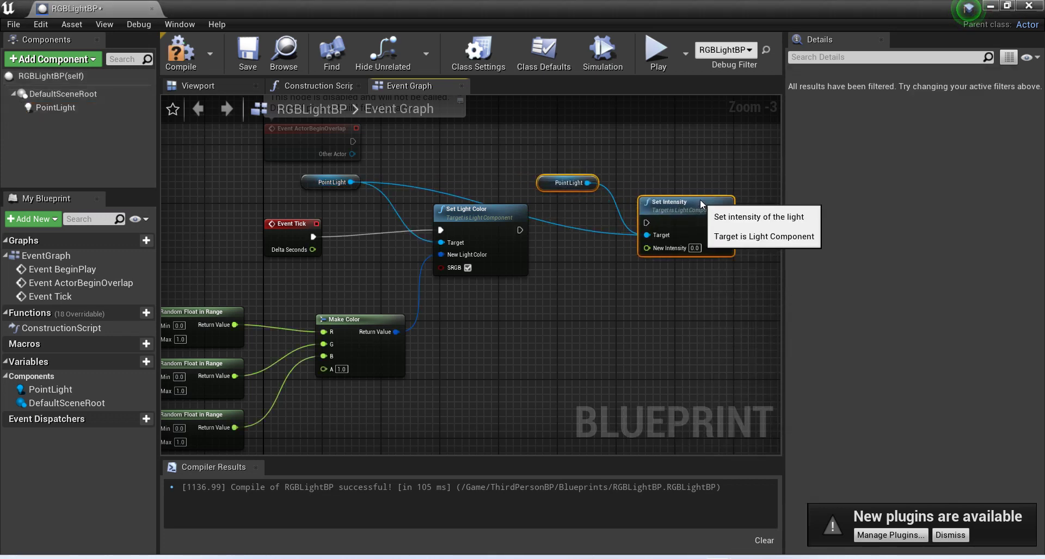
{"action": "left_click", "coordinate": [546, 186]}
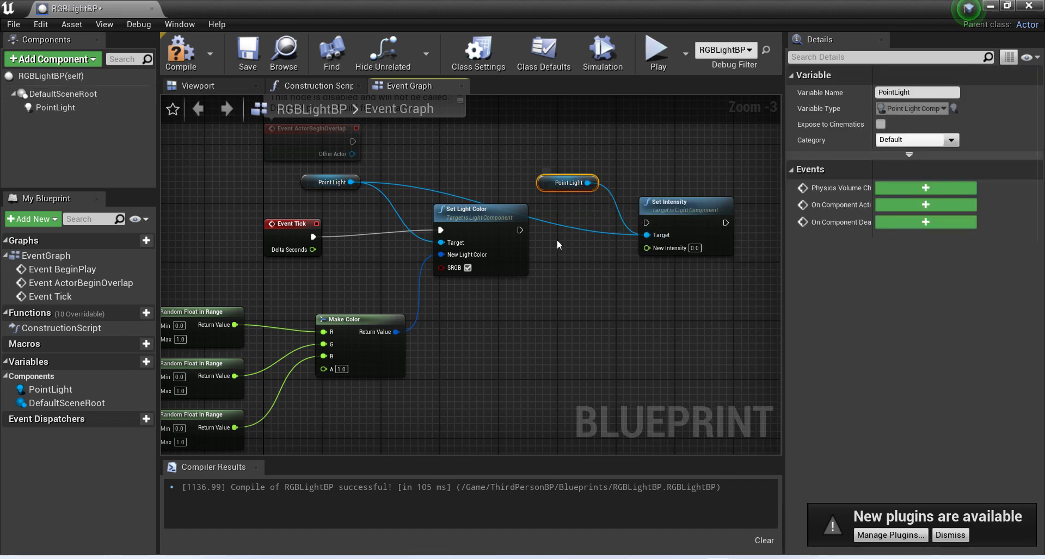
{"action": "key", "text": "Delete"}
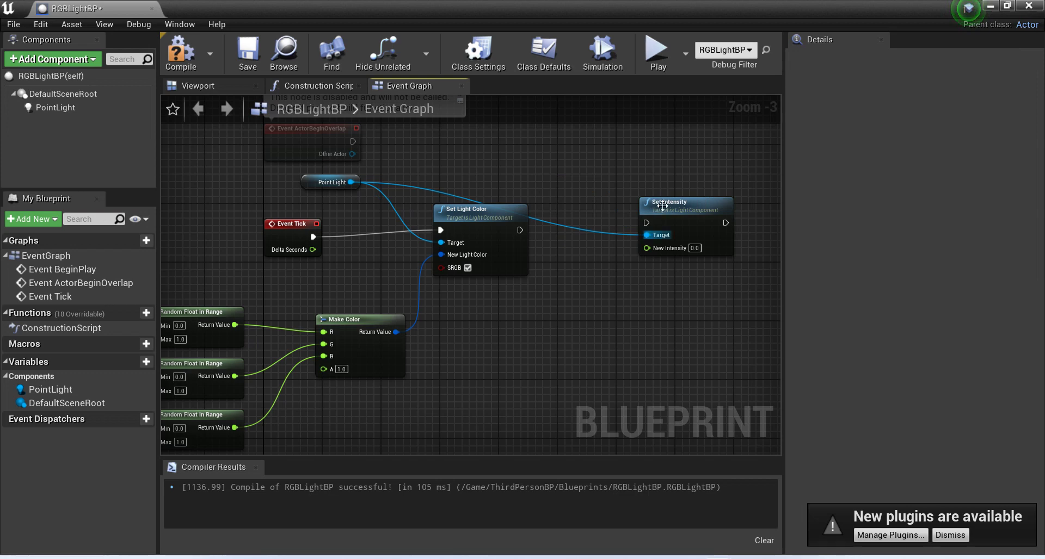
Execute Set Intensity after Set Light Color and feed its New Intensity from a Random Float in Range node.
{"action": "left_click_drag", "start_coordinate": [518, 229], "coordinate": [574, 345]}
{"action": "type", "text": "rand"}
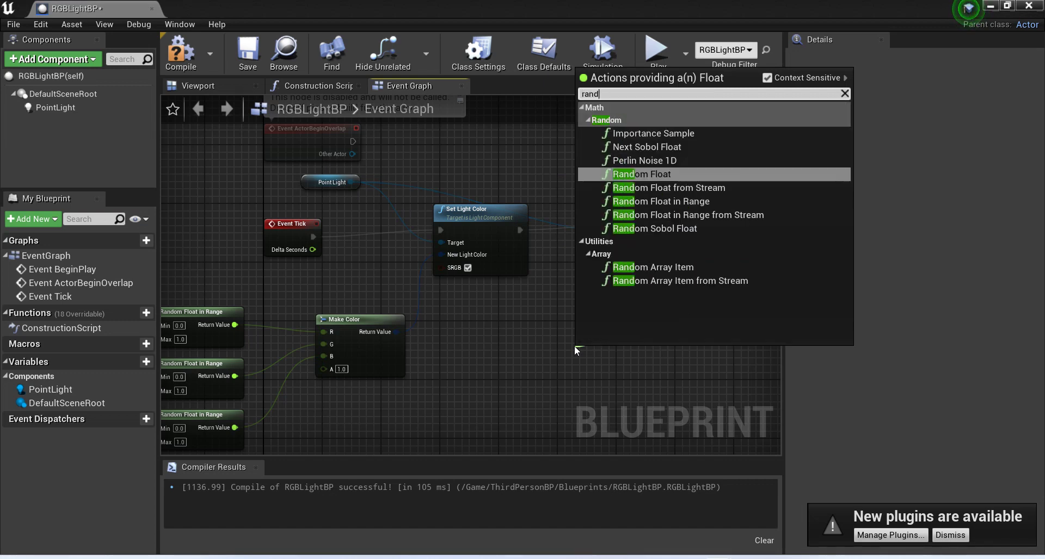
{"action": "type", "text": "om"}
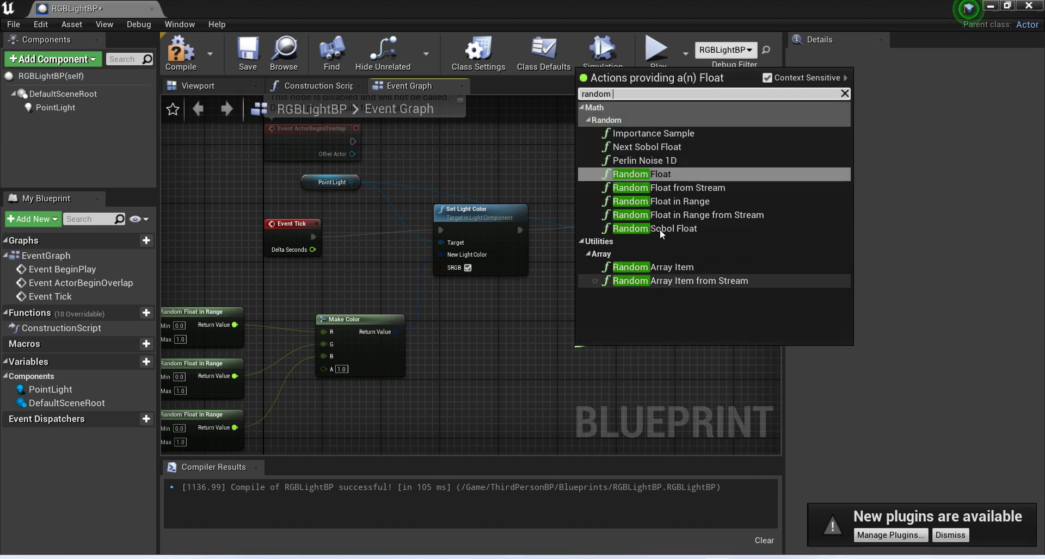
{"action": "left_click", "coordinate": [661, 201]}
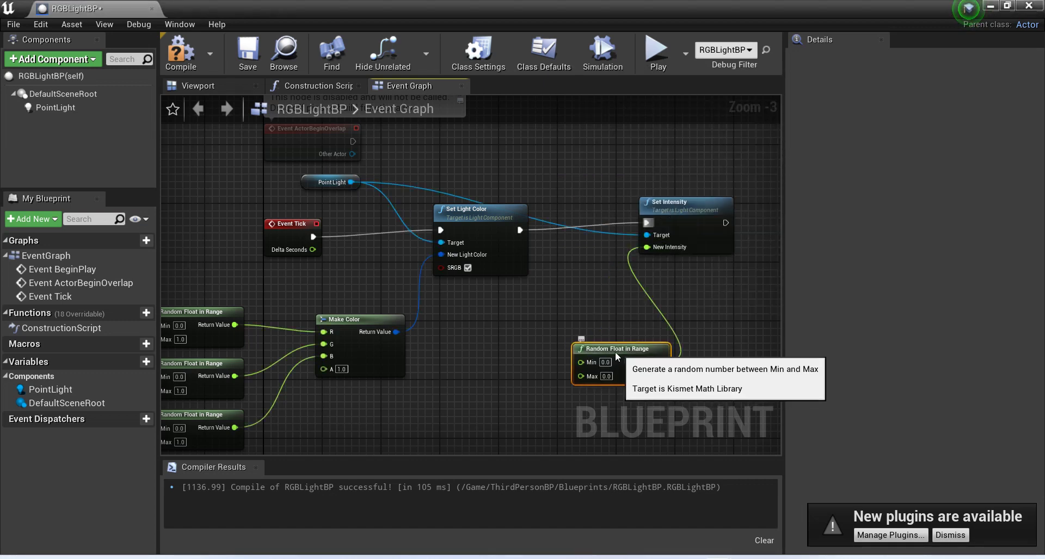
Move the intensity's random node below Set Light Color, set its Min to 2000 and Max to 200000, and compile the blueprint.
{"action": "left_click_drag", "start_coordinate": [607, 375], "coordinate": [549, 346]}
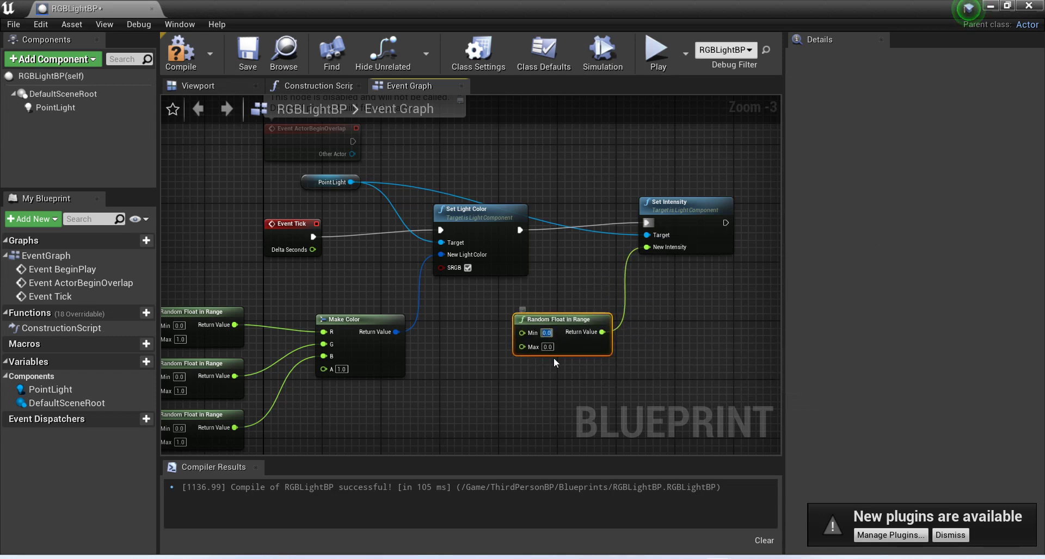
{"action": "type", "text": "20000"}
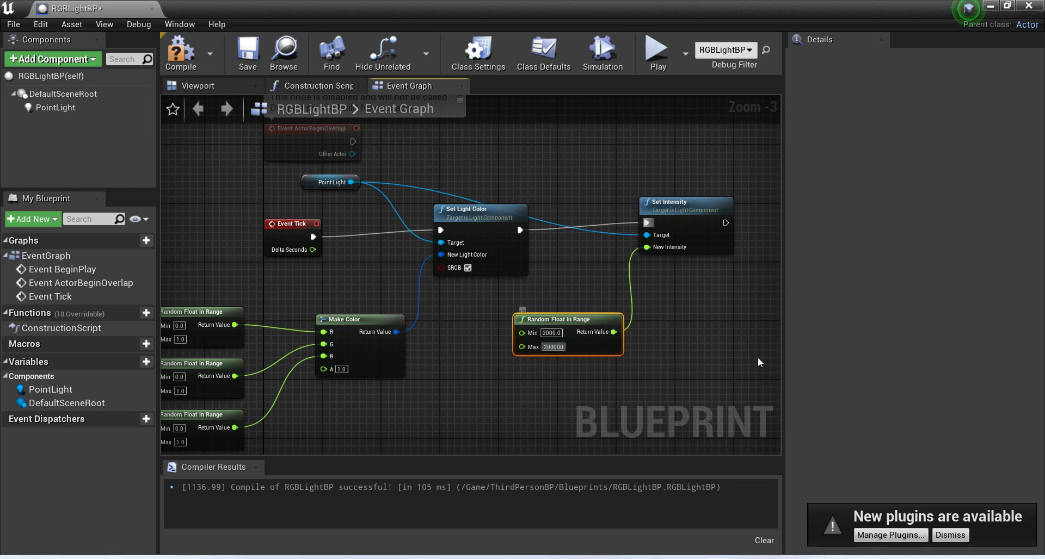
{"action": "left_click", "coordinate": [186, 59]}
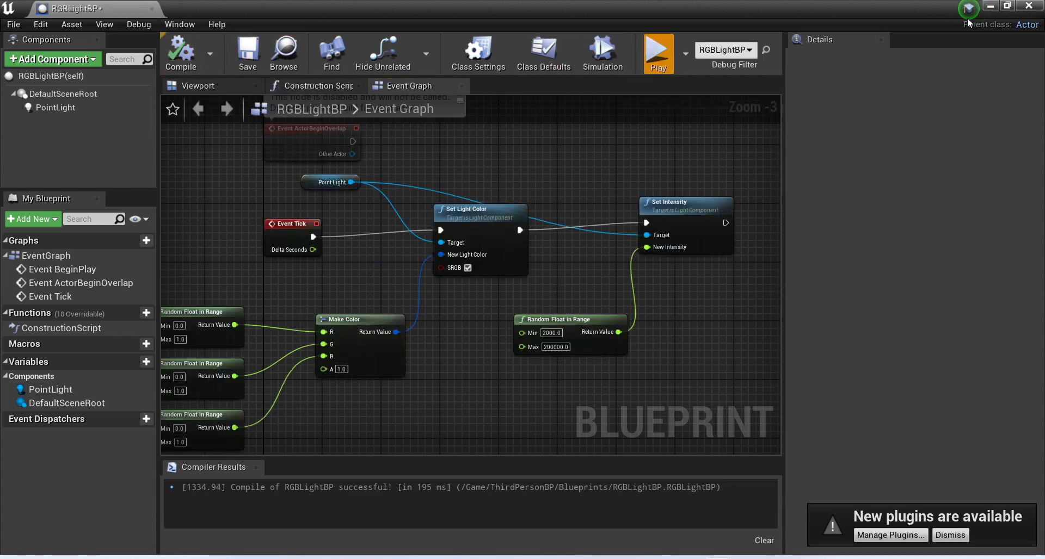
Return to the level and play it, backing the character away from the wall to examine the varying light intensity, and stop the session.
{"action": "left_click", "coordinate": [990, 5]}
{"action": "left_click", "coordinate": [576, 237]}
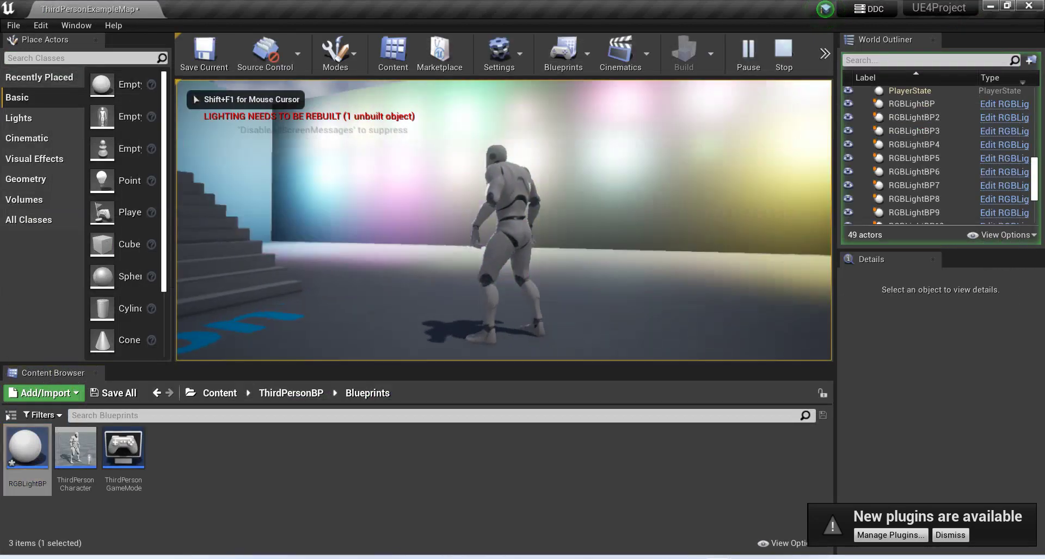
{"action": "key", "text": "s"}
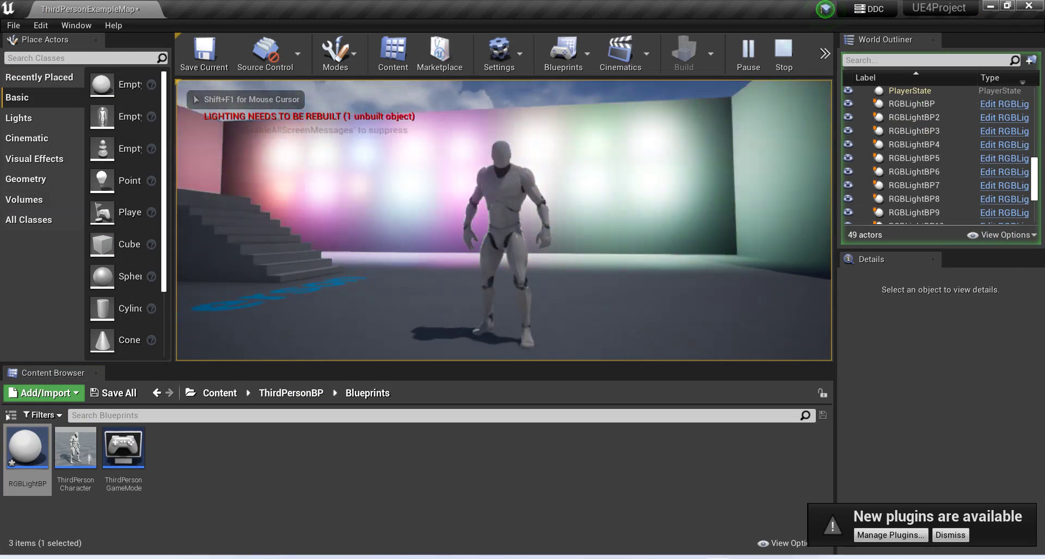
{"action": "key", "text": "s"}
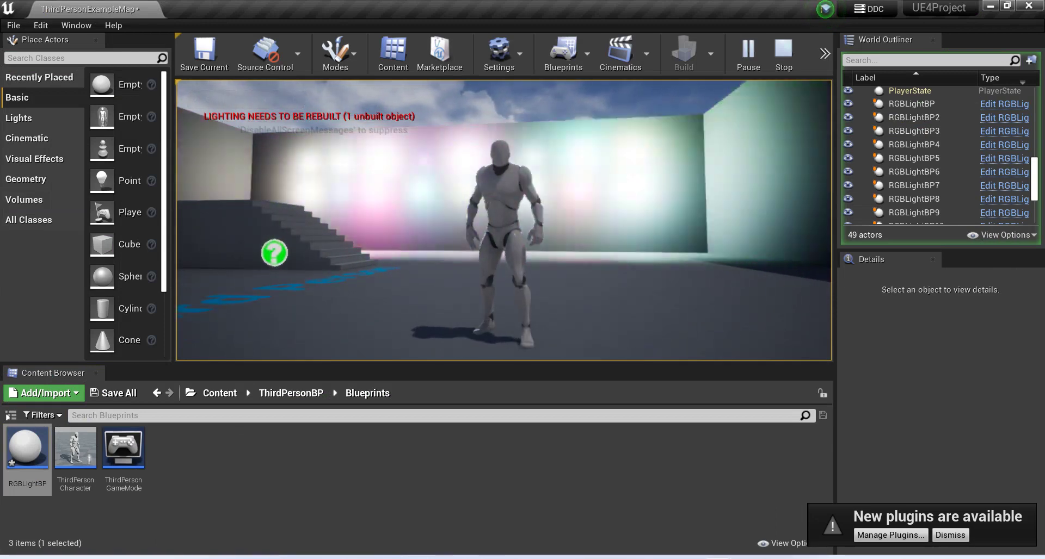
{"action": "key", "text": "Escape"}
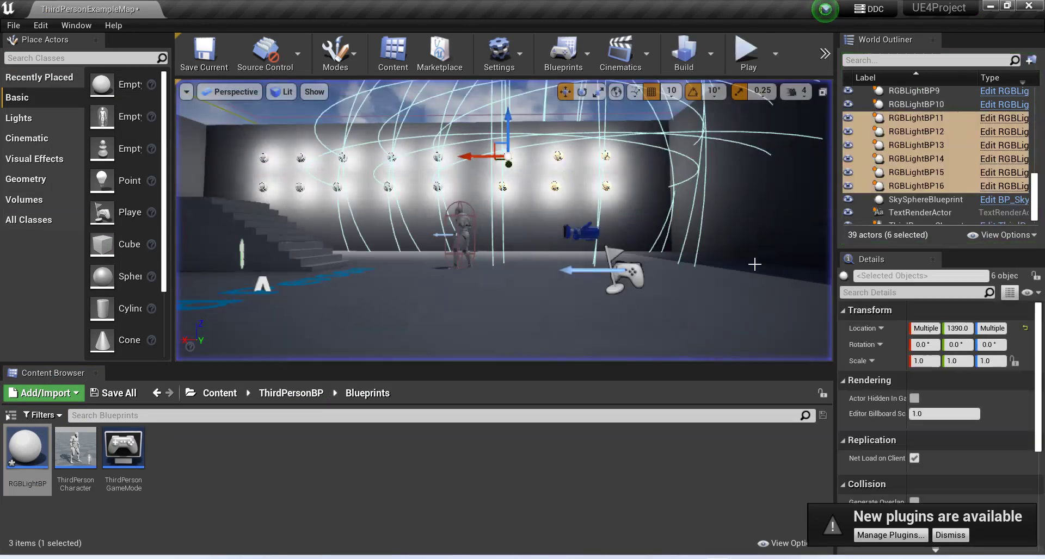
Duplicate the lower-row light at X -1450 and move the copy onto the adjacent wall at X -1790, Y -750, Z 520.
{"action": "left_click", "coordinate": [608, 183]}
{"action": "right_click_drag", "start_coordinate": [381, 170], "coordinate": [484, 179]}
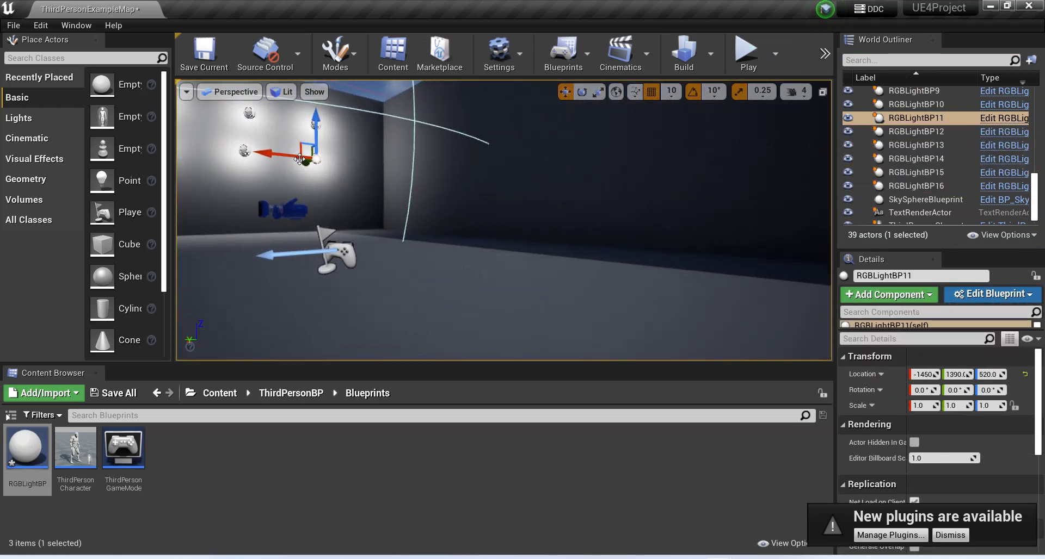
{"action": "key", "text": "ctrl+w"}
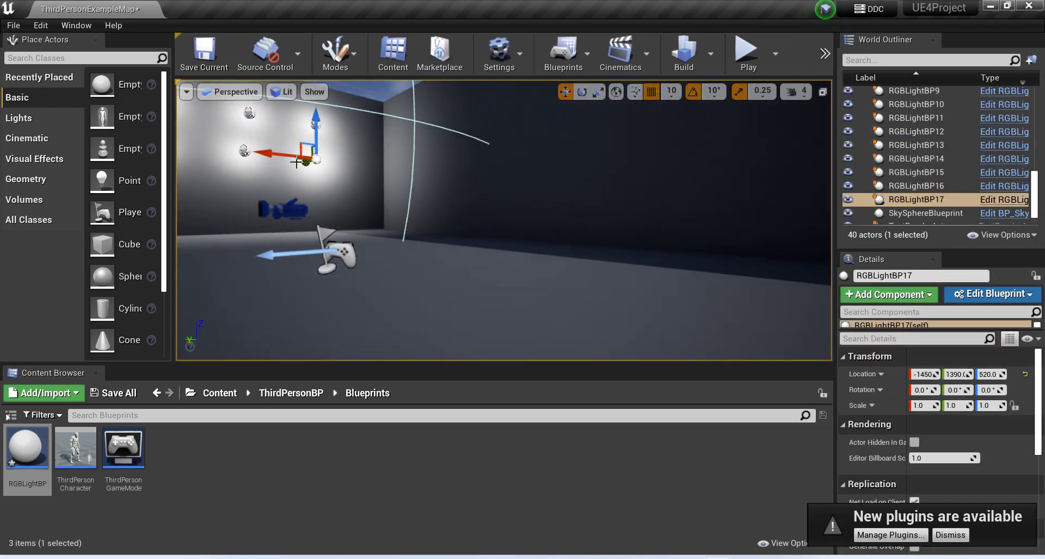
{"action": "left_click_drag", "start_coordinate": [319, 162], "coordinate": [554, 175]}
{"action": "right_click_drag", "start_coordinate": [555, 175], "coordinate": [761, 147]}
{"action": "key", "text": "f"}
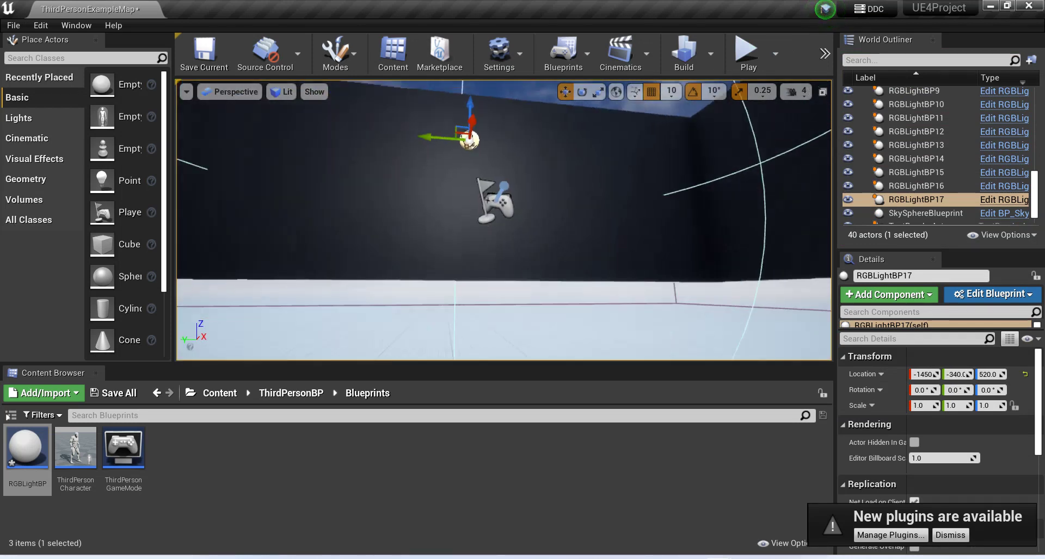
{"action": "left_click_drag", "start_coordinate": [495, 155], "coordinate": [566, 156]}
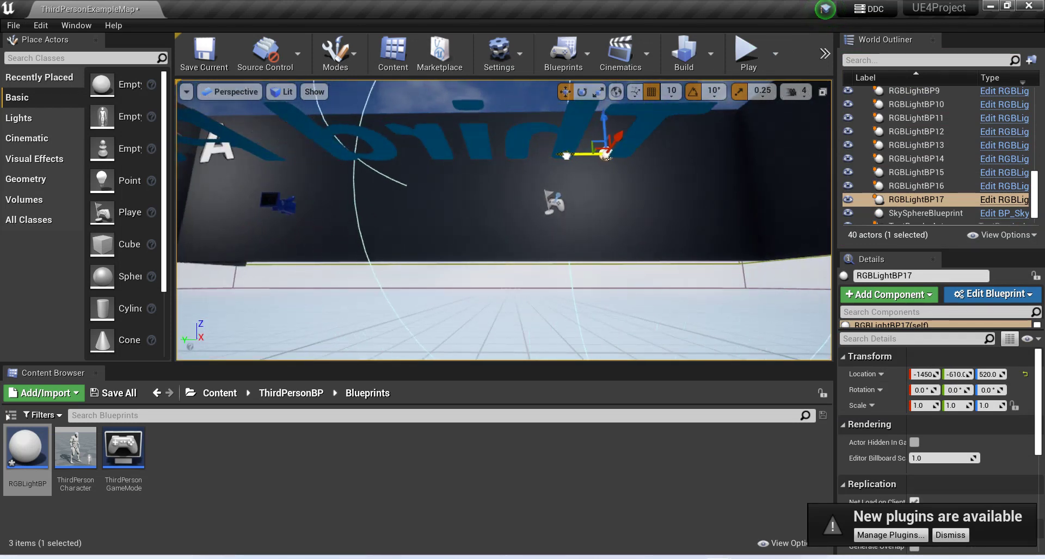
{"action": "key", "text": "f"}
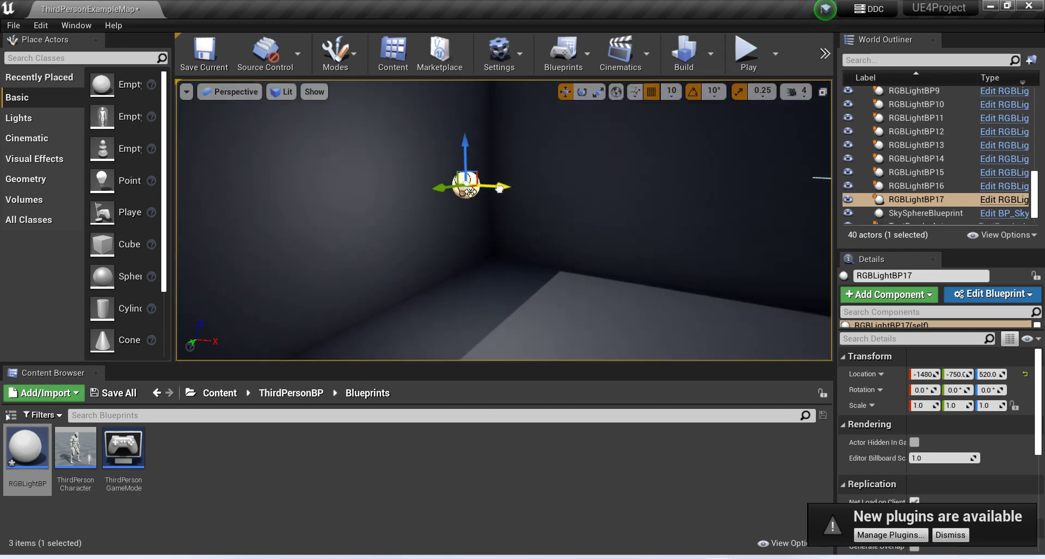
{"action": "left_click_drag", "start_coordinate": [485, 187], "coordinate": [415, 186]}
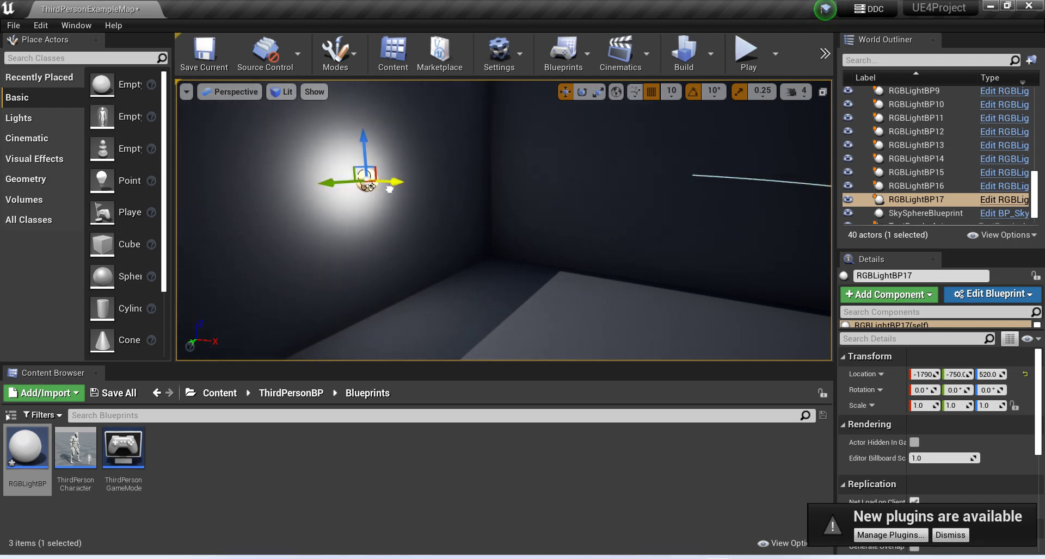
Play the level and walk the character up to the single light on the adjacent wall to examine its changing colour and intensity.
{"action": "left_click", "coordinate": [745, 50]}
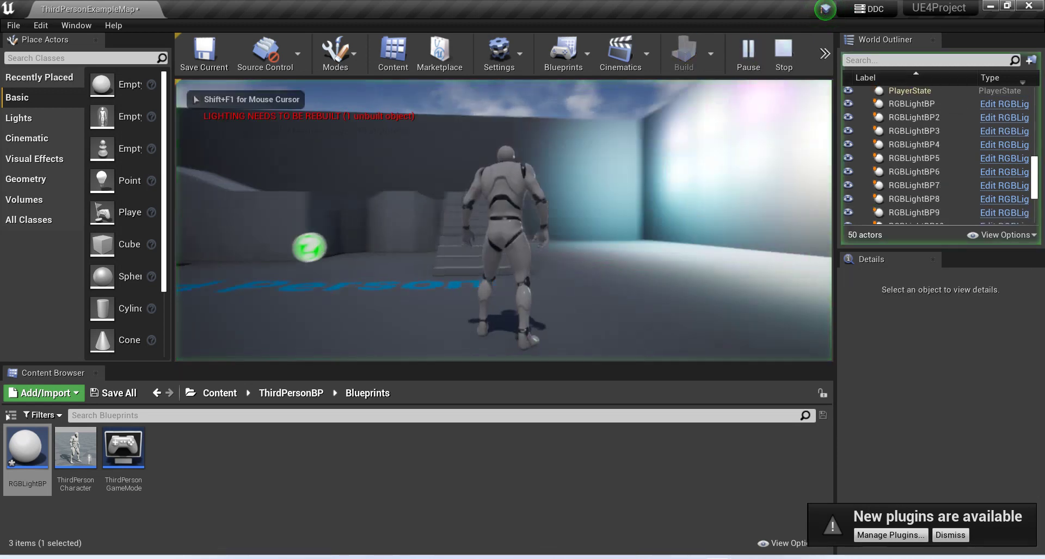
{"action": "key", "text": "a"}
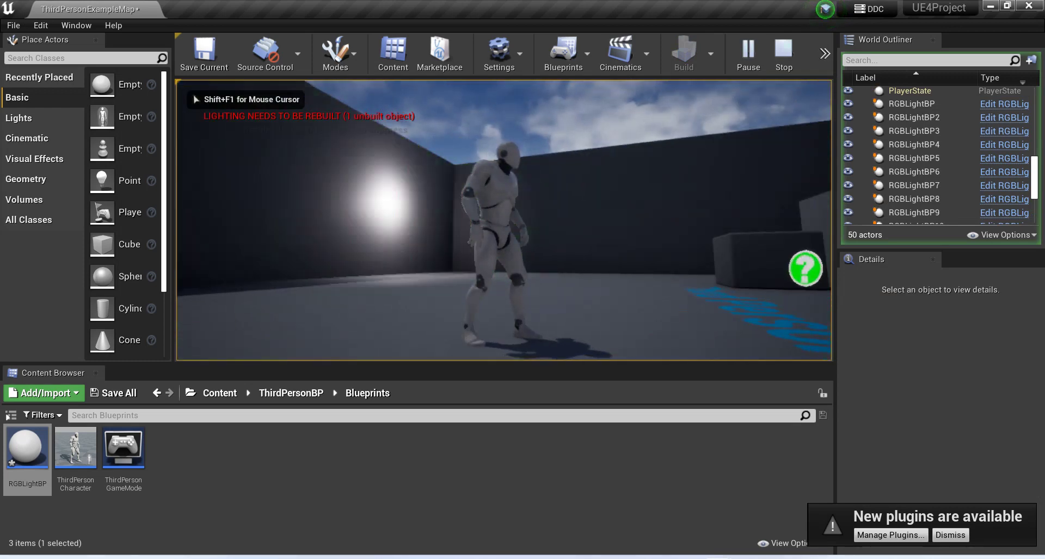
{"action": "key", "text": "w"}
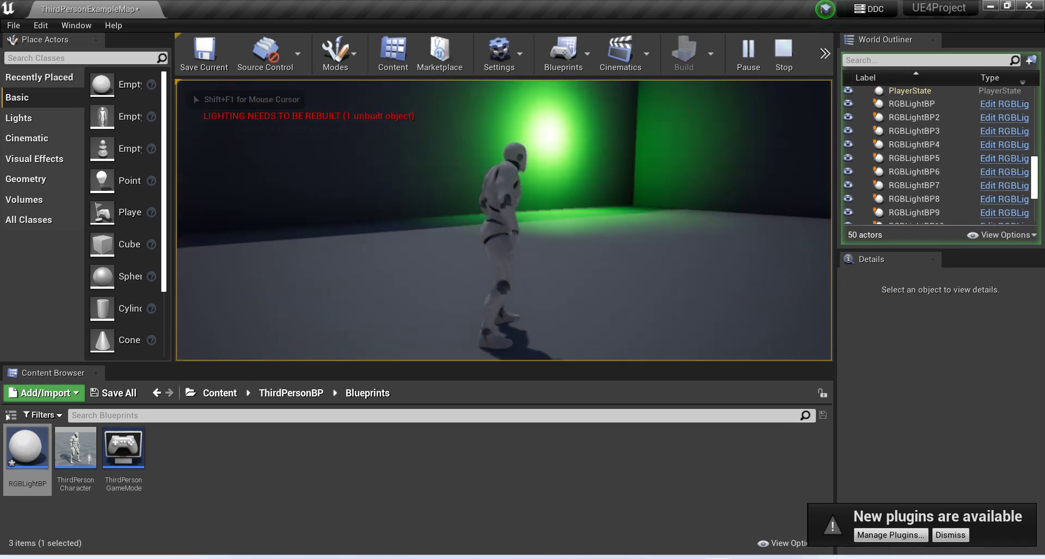
{"action": "key", "text": "w"}
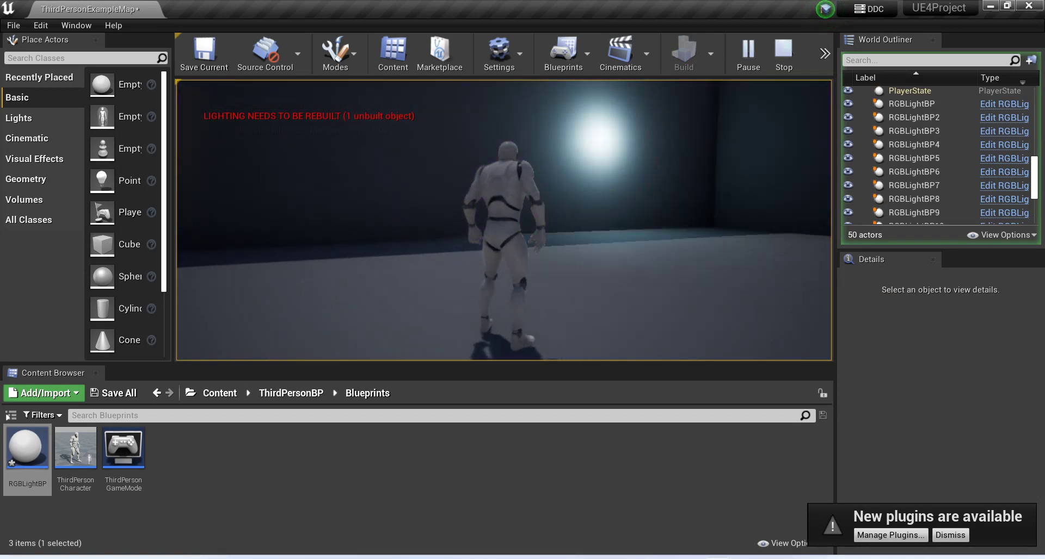
{"action": "key", "text": "d"}
{"action": "key", "text": "w"}
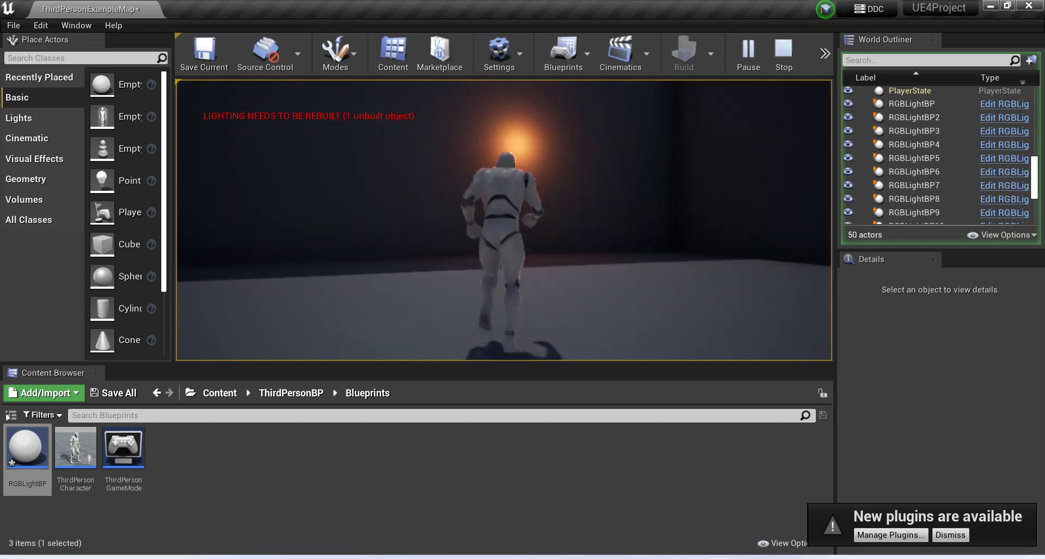
{"action": "key", "text": "s"}
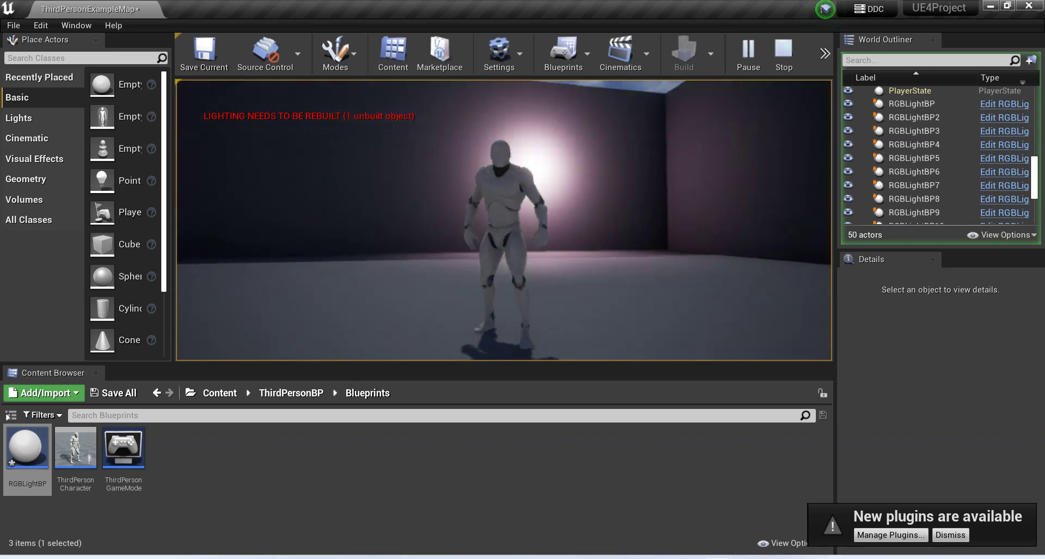
{"action": "key", "text": "w"}
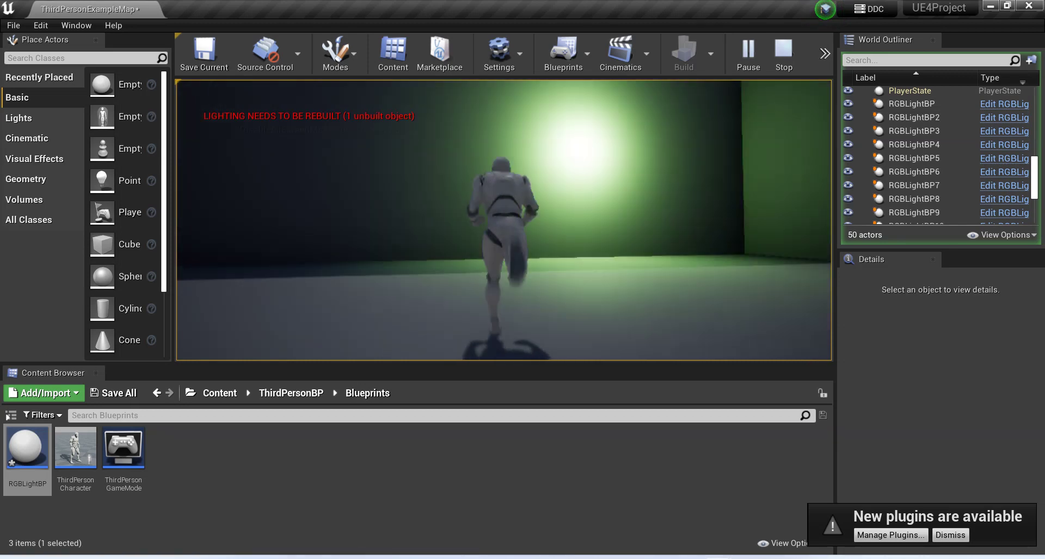
{"action": "key", "text": "a"}
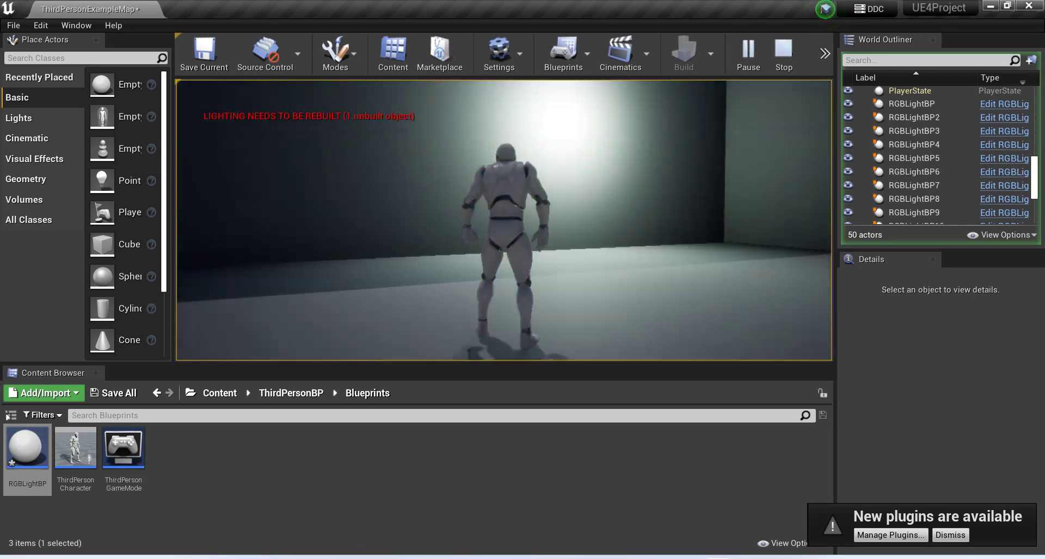
Turn the character towards the wall with the rows of lights to examine their combined brightness, and stop the session.
{"action": "key", "text": "d"}
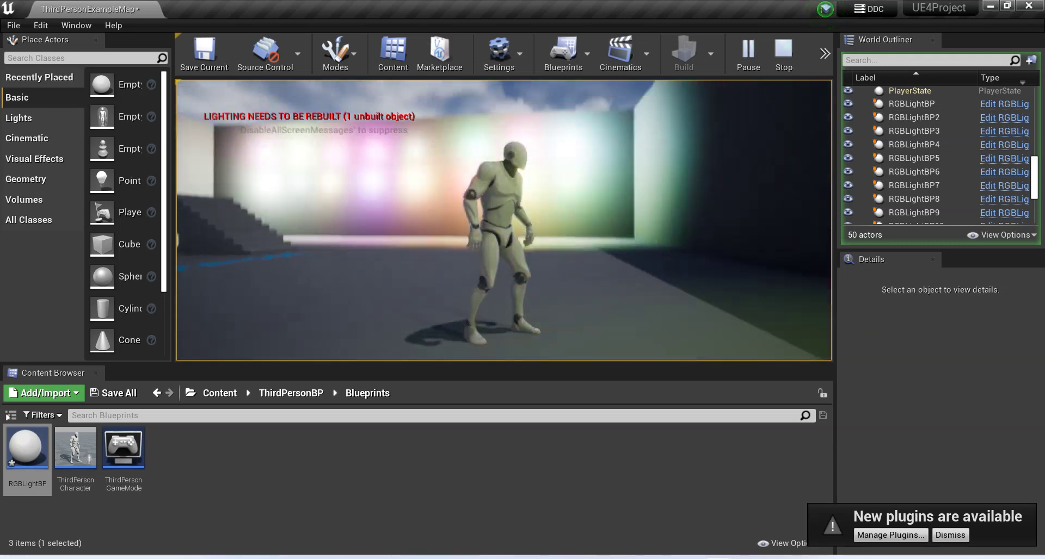
{"action": "key", "text": "w"}
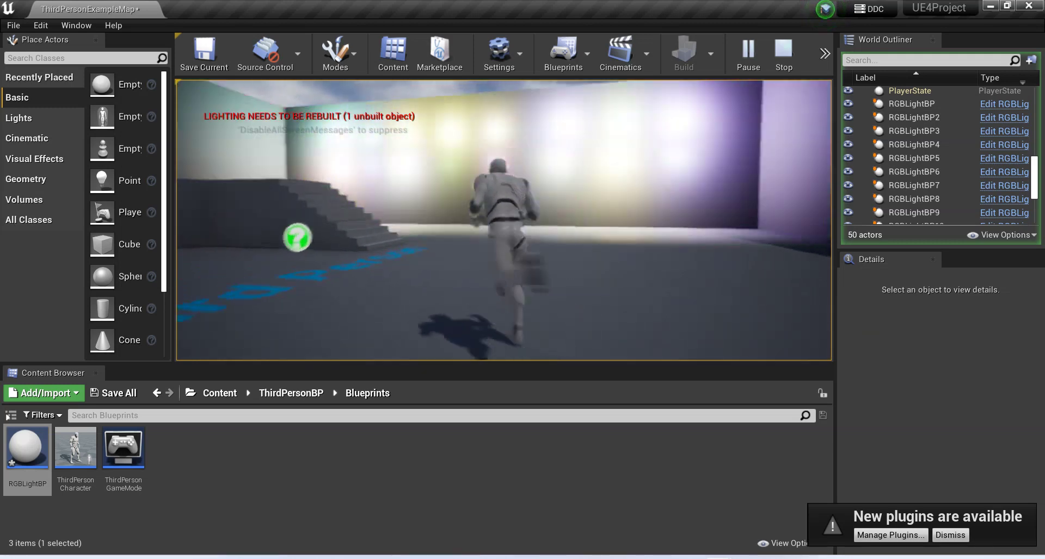
{"action": "key", "text": "s"}
{"action": "key", "text": "a"}
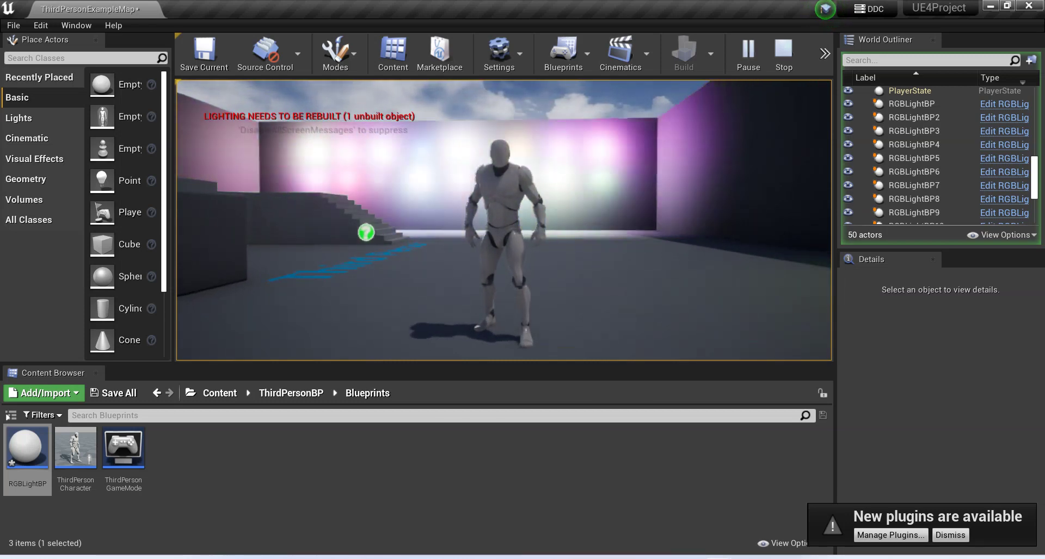
{"action": "key", "text": "Escape"}
In the RGBLightBP graph, set the Max of the intensity's Random Float in Range node to 10000, save and compile.
{"action": "double_click", "coordinate": [26, 449]}
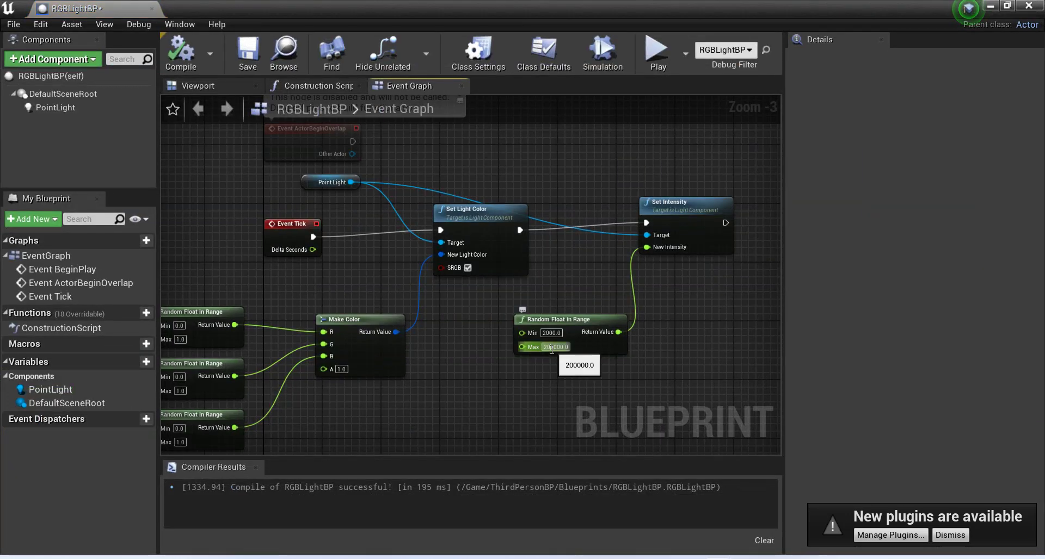
{"action": "key", "text": "BackSpace"}
{"action": "key", "text": "BackSpace"}
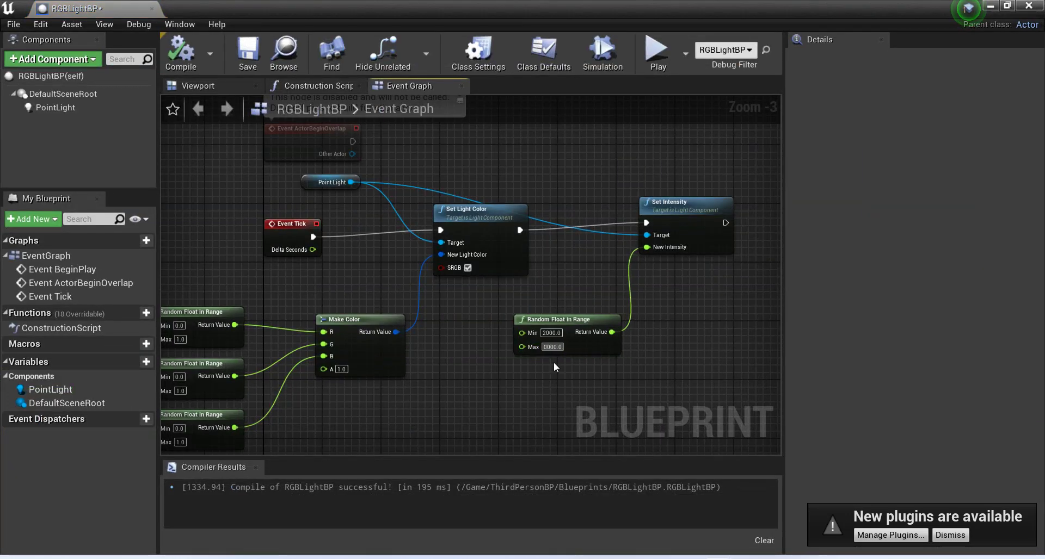
{"action": "type", "text": "1"}
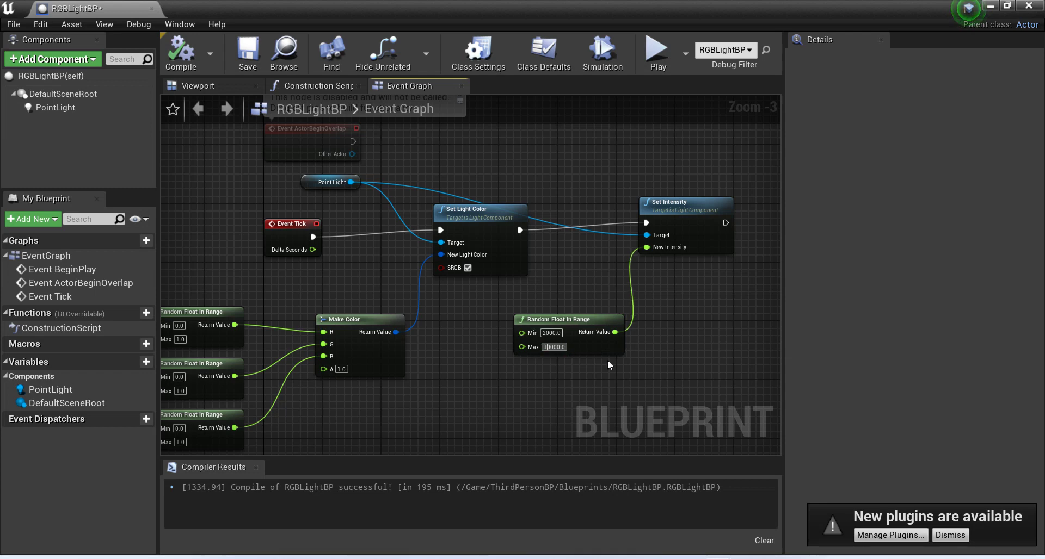
{"action": "key", "text": "Return"}
{"action": "key", "text": "ctrl+s"}
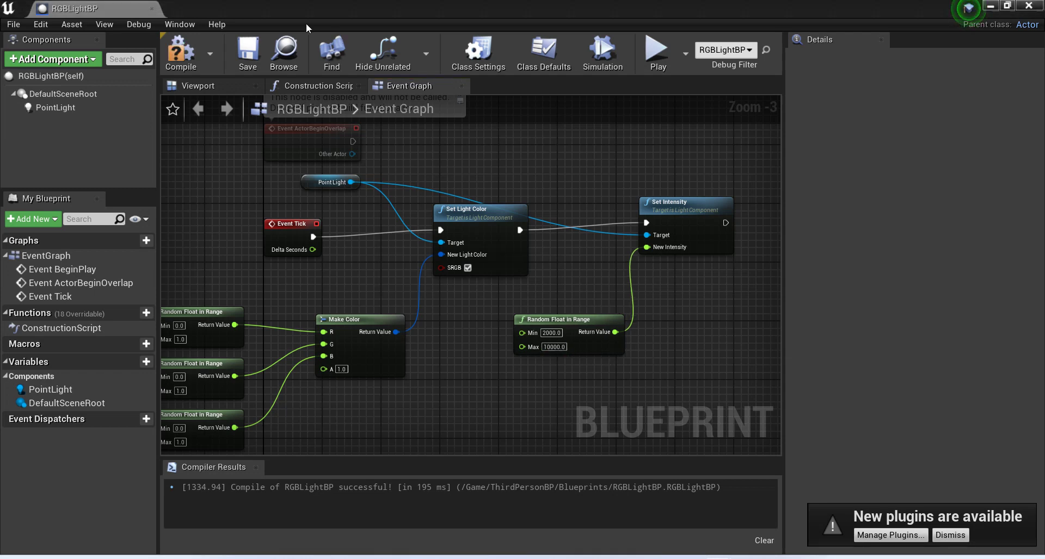
{"action": "left_click", "coordinate": [173, 50]}
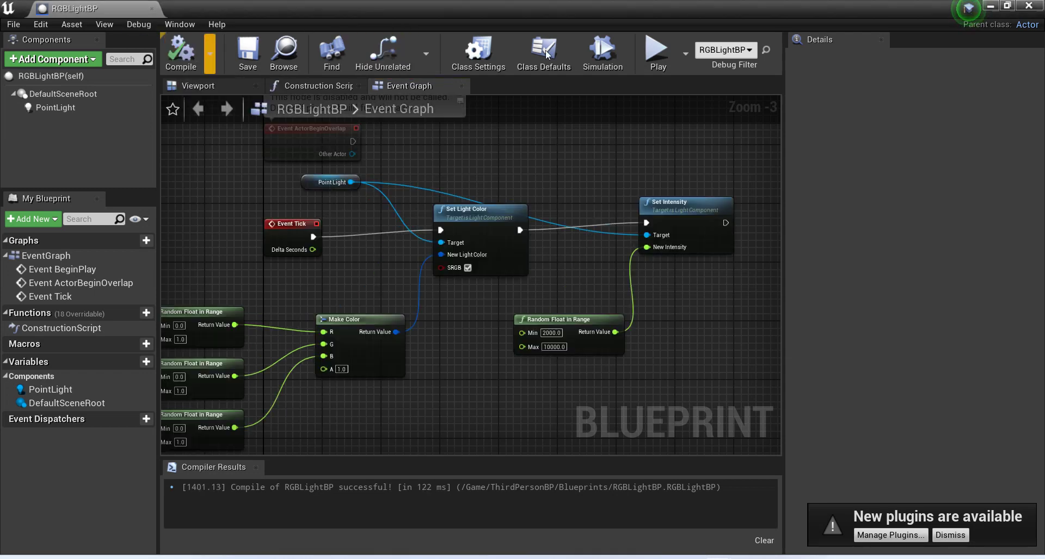
Play the level from the blueprint, examine the rows of lights and the single wall light in the level window, and stop the session.
{"action": "left_click", "coordinate": [653, 49]}
{"action": "left_click", "coordinate": [991, 6]}
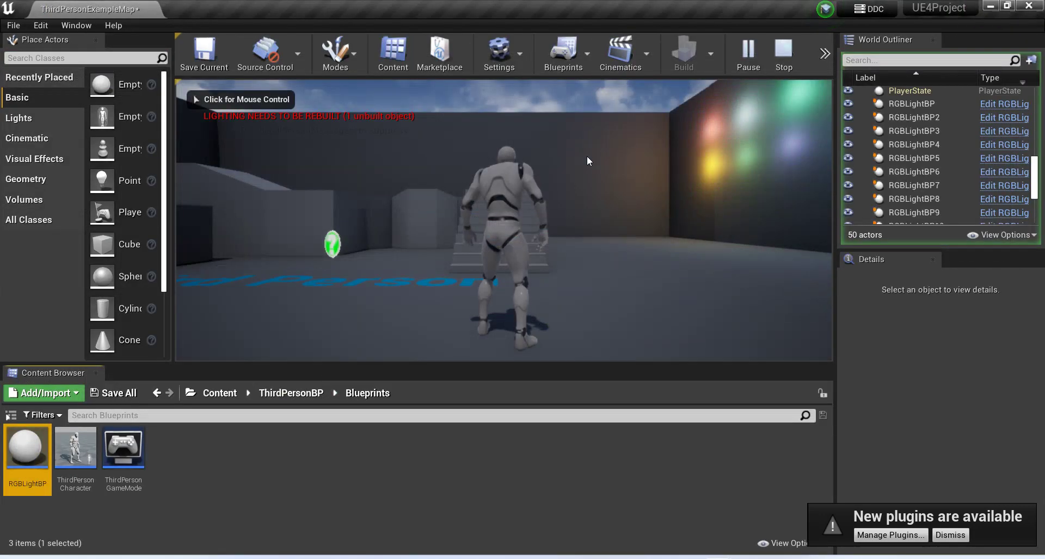
{"action": "key", "text": "s"}
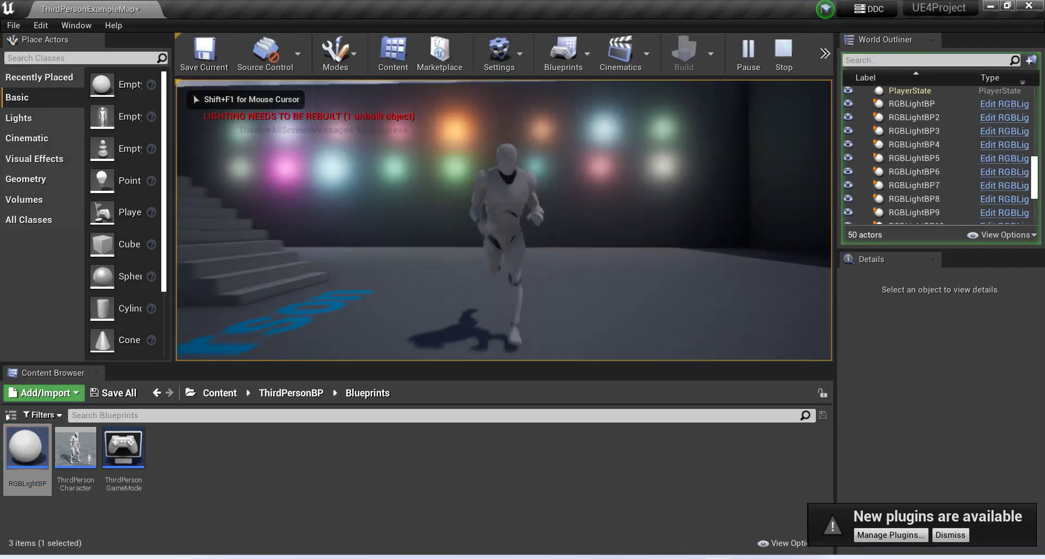
{"action": "key", "text": "s"}
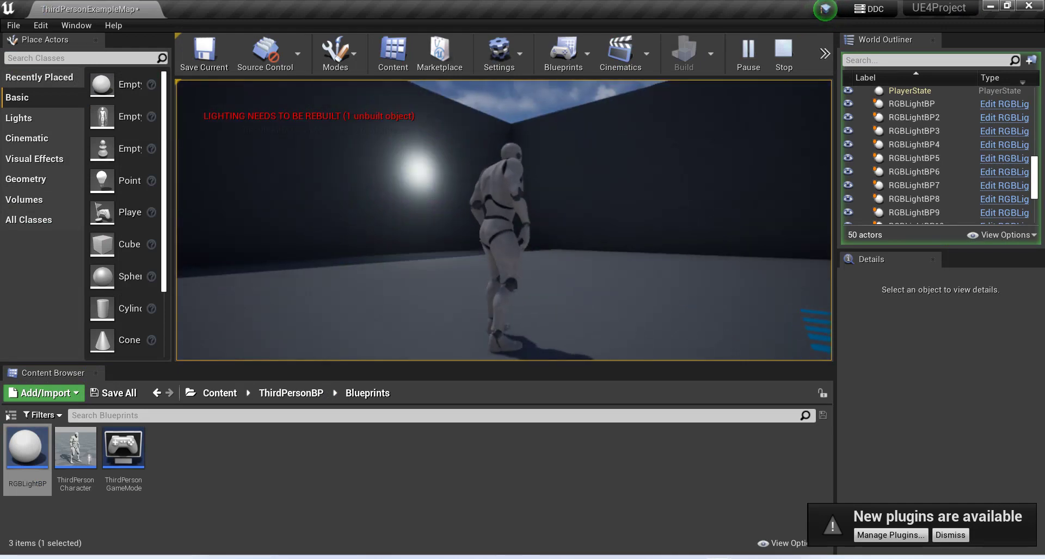
{"action": "key", "text": "w"}
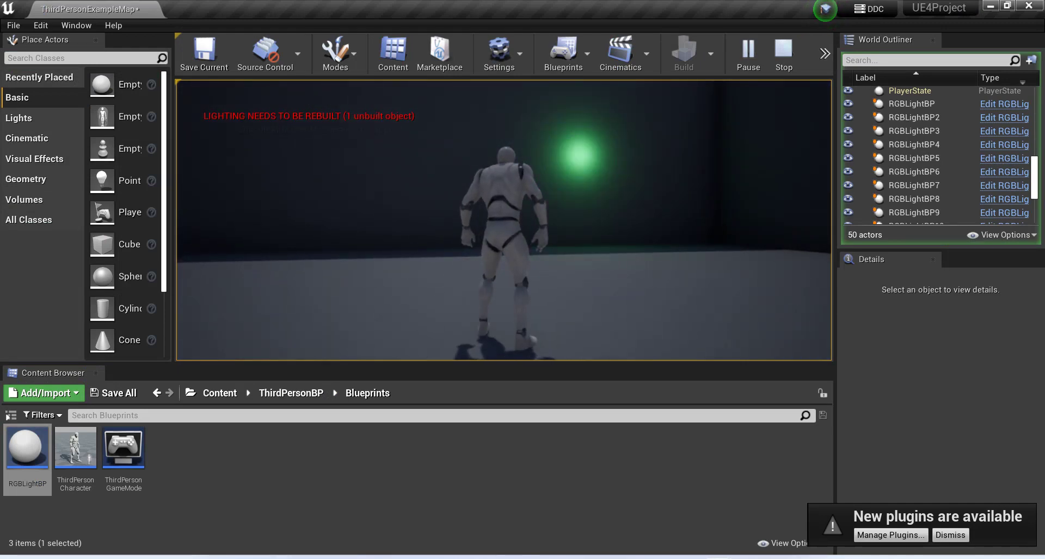
{"action": "key", "text": "Escape"}
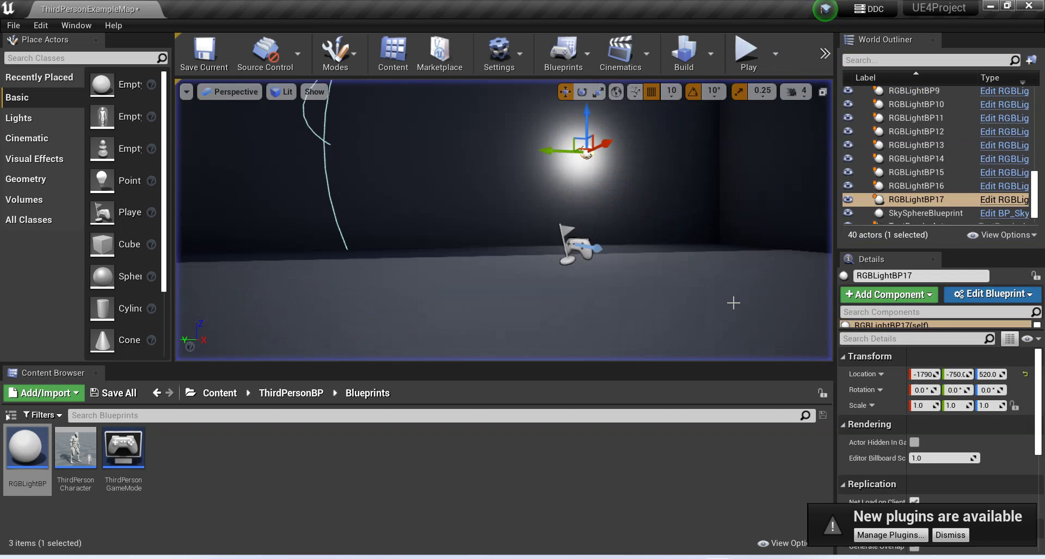
Reopen the RGBLightBP graph and set the Max of the intensity's Random Float in Range node to 50000.
{"action": "double_click", "coordinate": [23, 458]}
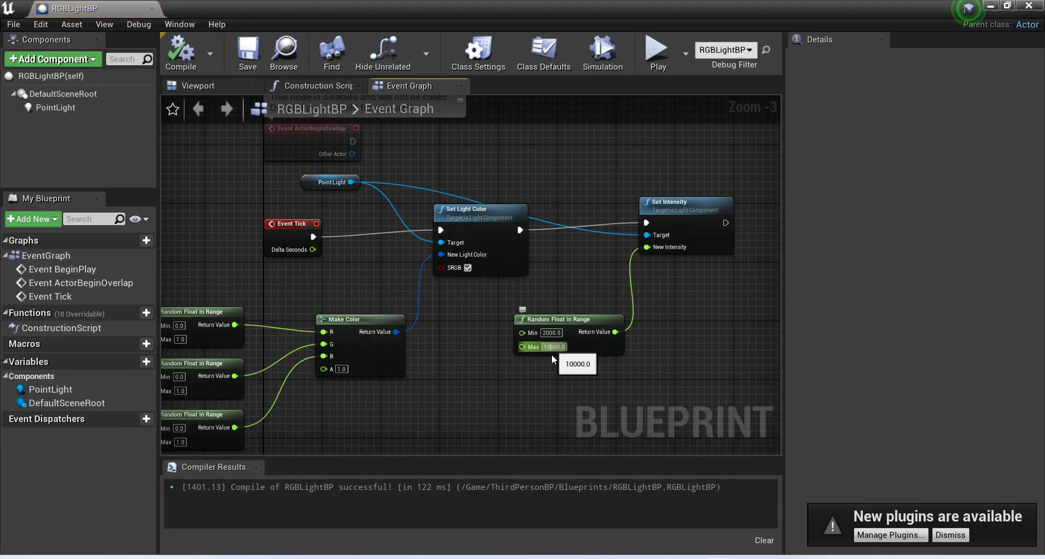
{"action": "key", "text": "BackSpace"}
{"action": "type", "text": "5"}
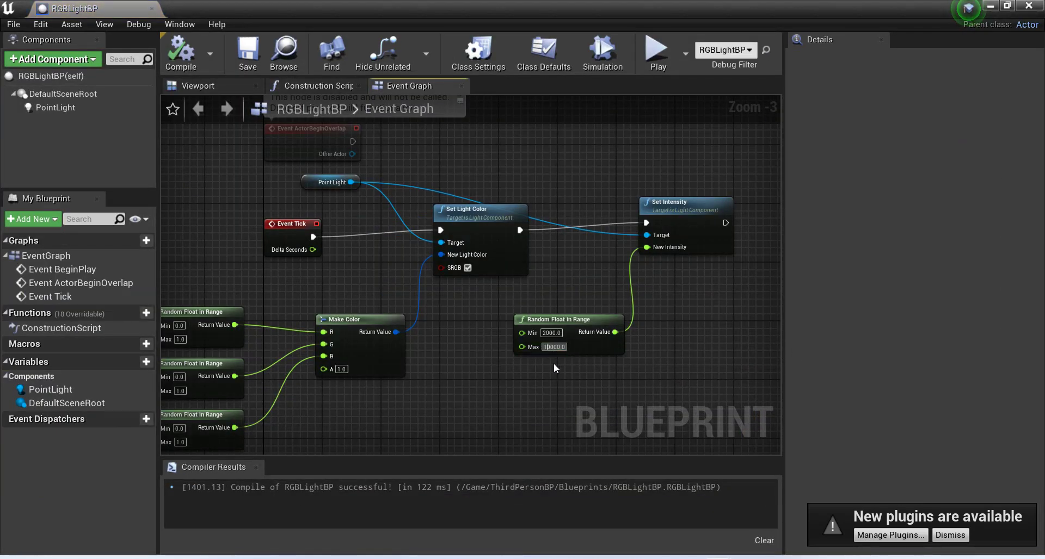
Play the level again, run the character up to the single wall light and back to examine its brightness range, and stop the session.
{"action": "left_click", "coordinate": [657, 52]}
{"action": "left_click", "coordinate": [987, 6]}
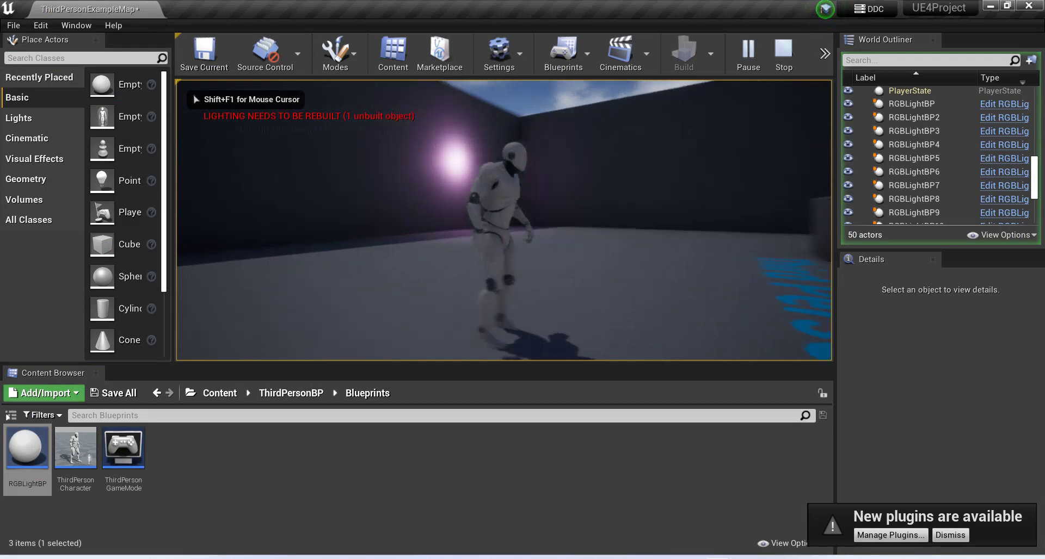
{"action": "key", "text": "w"}
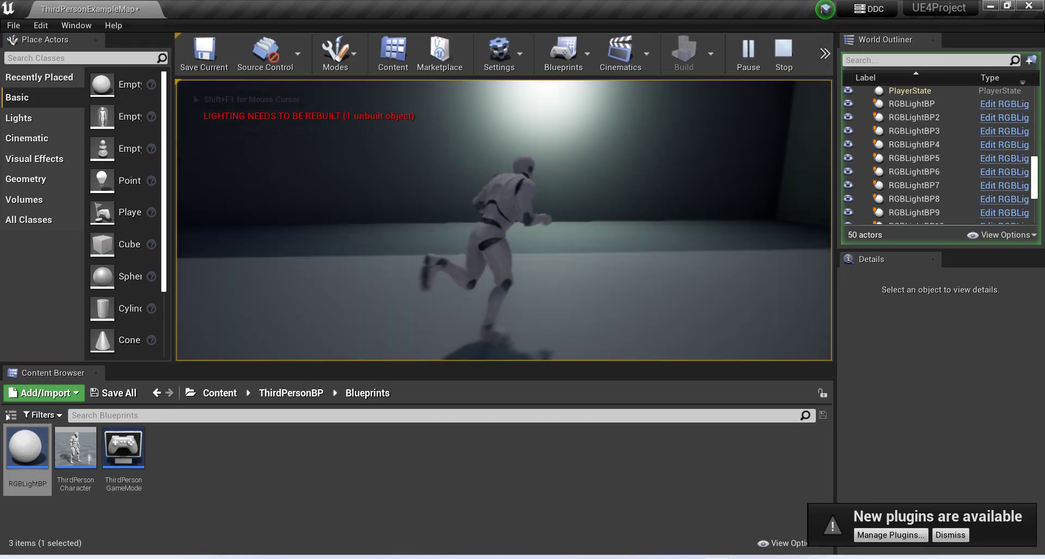
{"action": "key", "text": "s"}
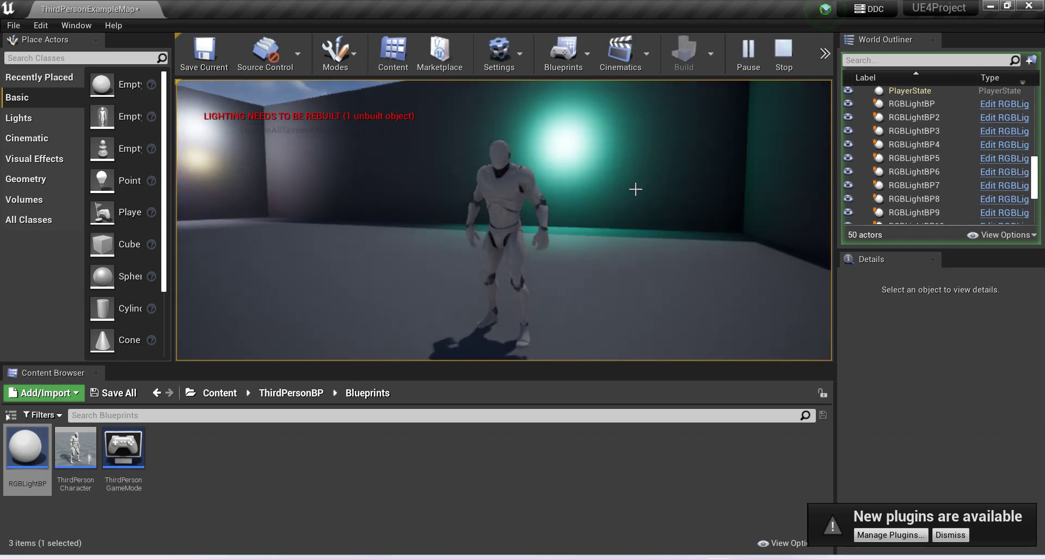
{"action": "key", "text": "Escape"}
Raise the single light on the adjacent wall to Z 610 at X -1790, and save the level.
{"action": "right_click_drag", "start_coordinate": [504, 221], "coordinate": [440, 229]}
{"action": "key", "text": "s"}
{"action": "key", "text": "s"}
{"action": "key", "text": "w"}
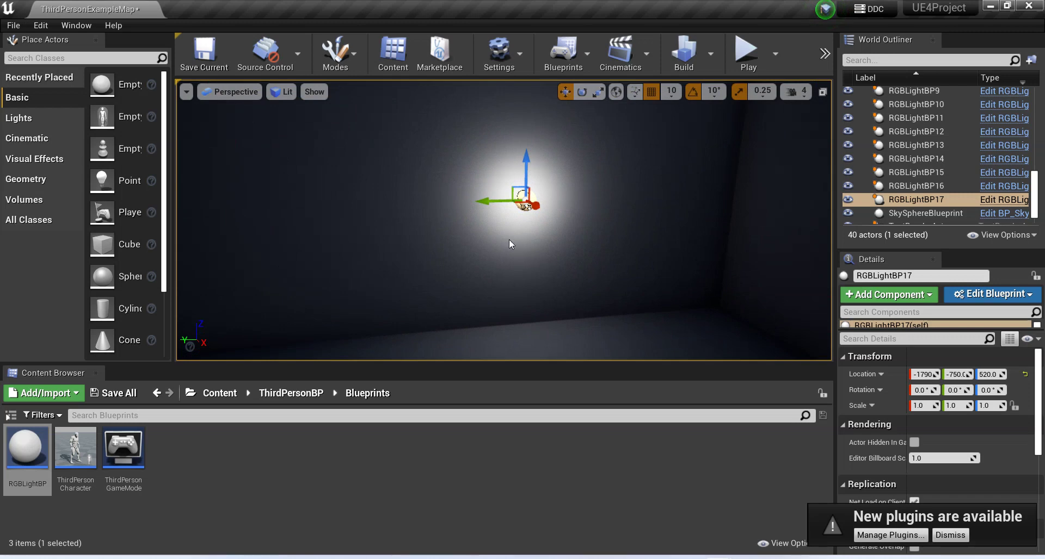
{"action": "key", "text": "ctrl+s"}
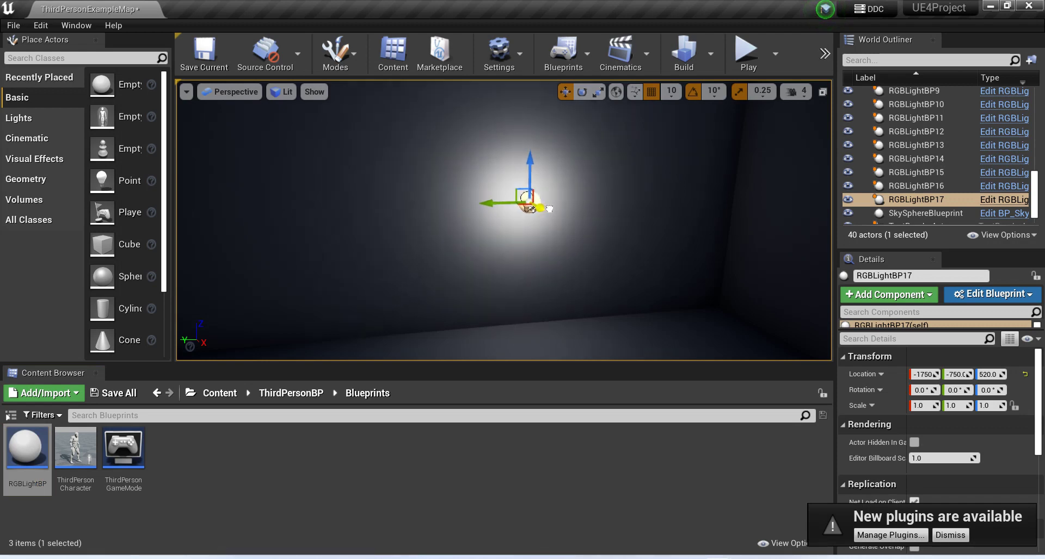
{"action": "mouse_move", "coordinate": [549, 209]}
{"action": "left_mouse_down"}
{"action": "mouse_move", "coordinate": [533, 201]}
{"action": "mouse_move", "coordinate": [544, 207]}
{"action": "left_mouse_up"}
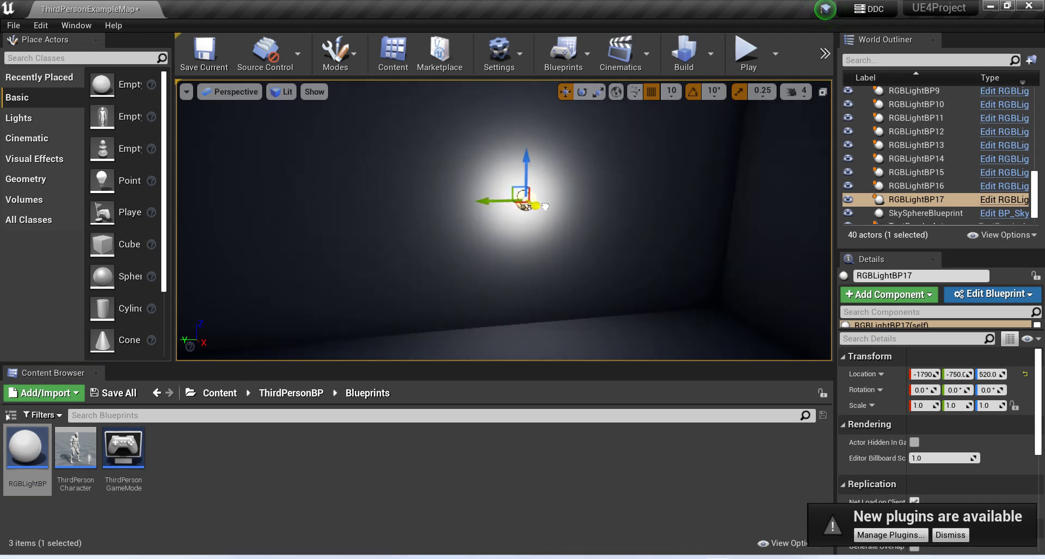
{"action": "left_click_drag", "start_coordinate": [526, 158], "coordinate": [537, 128]}
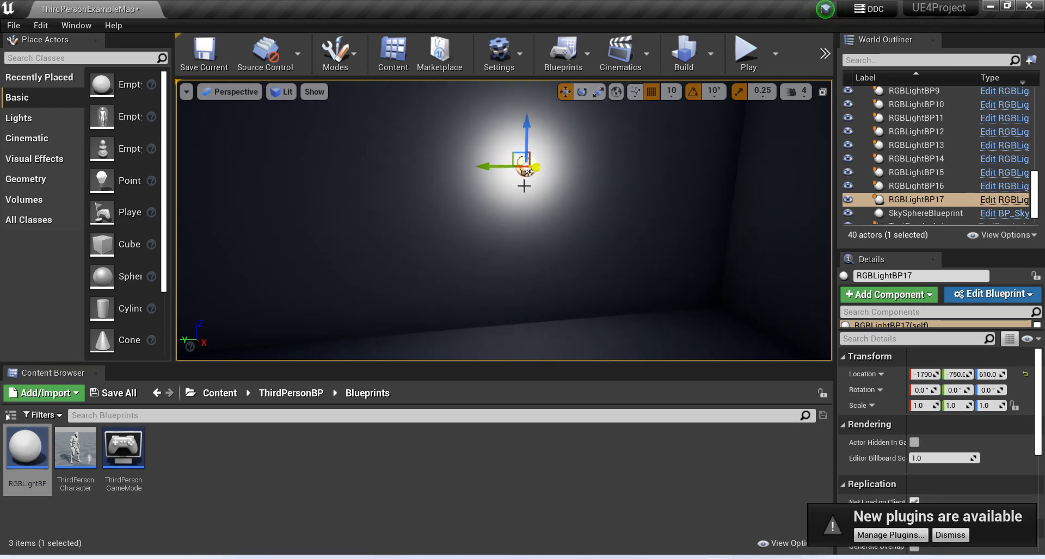
{"action": "key", "text": "ctrl+s"}
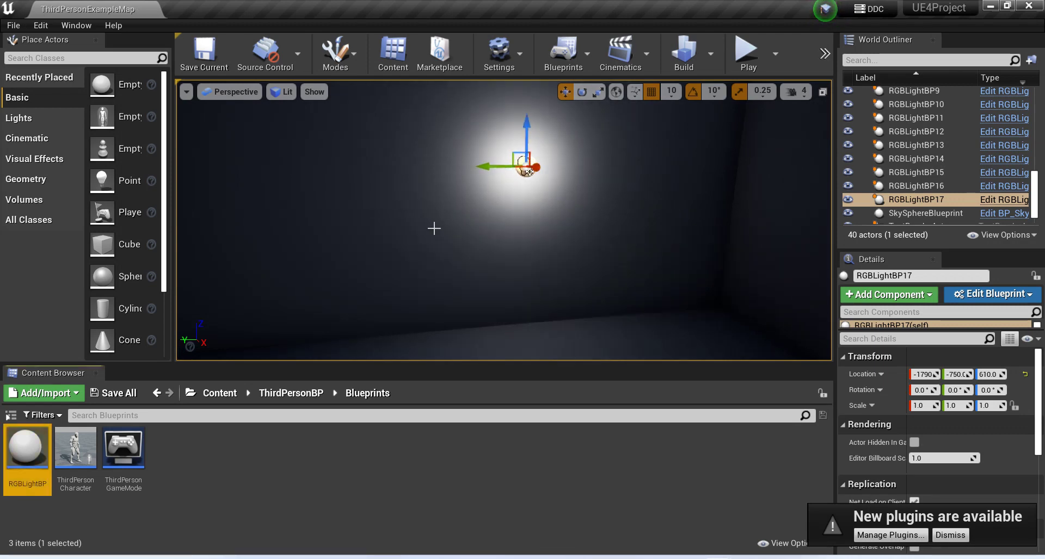